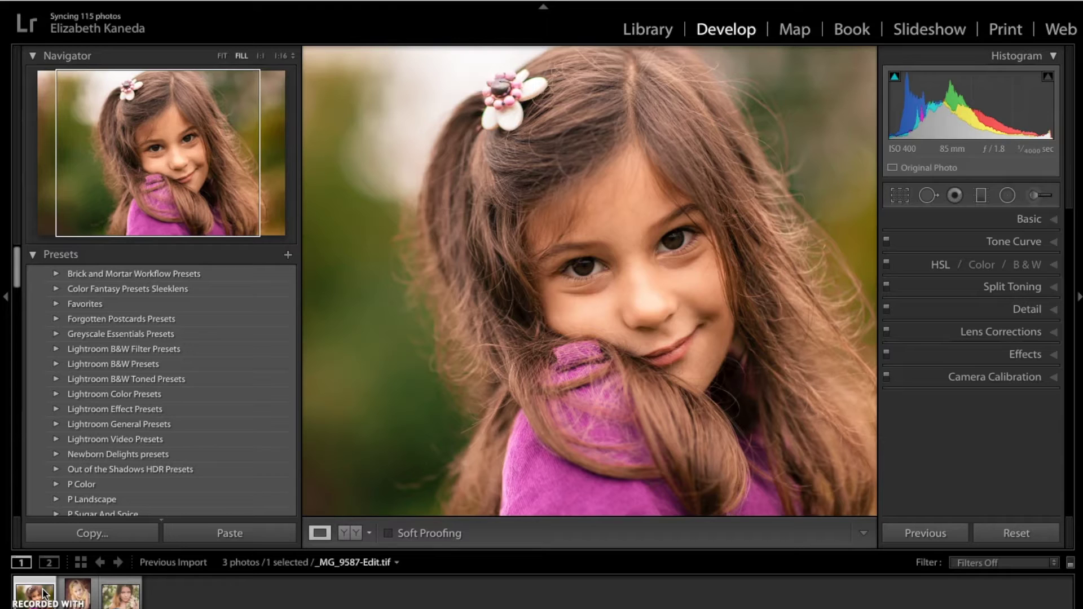
Zoom in on the girl's eyes at 1:1 and load the Adjustment Brush with Strike a Pose FACE-Enhance Brown Eyes
{"action": "left_click_drag", "start_coordinate": [199, 150], "coordinate": [186, 147]}
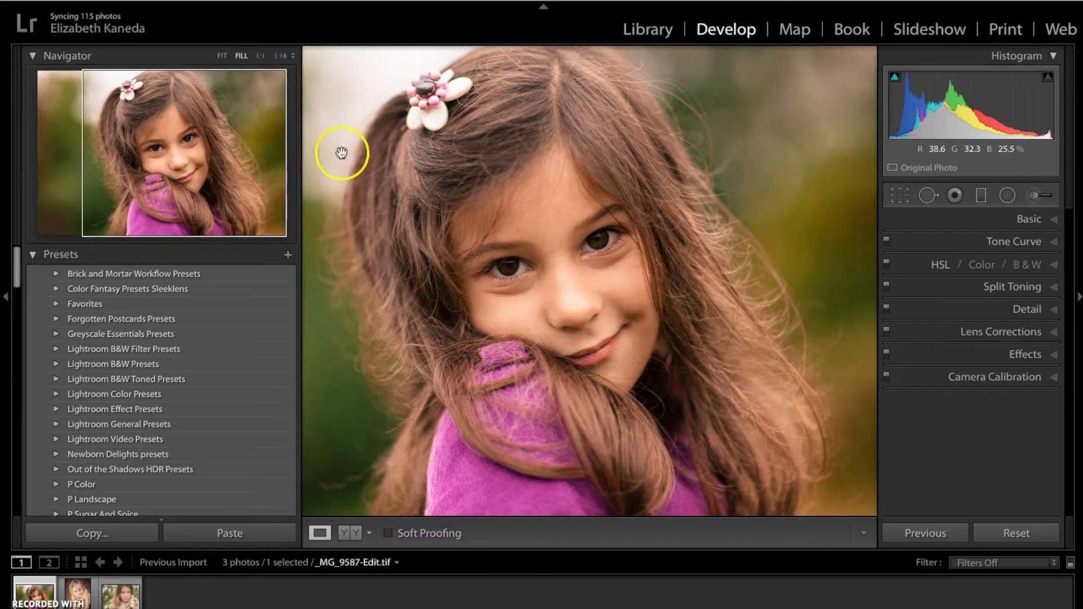
{"action": "left_click", "coordinate": [260, 55]}
{"action": "left_click", "coordinate": [191, 146]}
{"action": "mouse_move", "coordinate": [176, 144]}
{"action": "left_mouse_down"}
{"action": "mouse_move", "coordinate": [162, 168]}
{"action": "mouse_move", "coordinate": [167, 150]}
{"action": "left_mouse_up"}
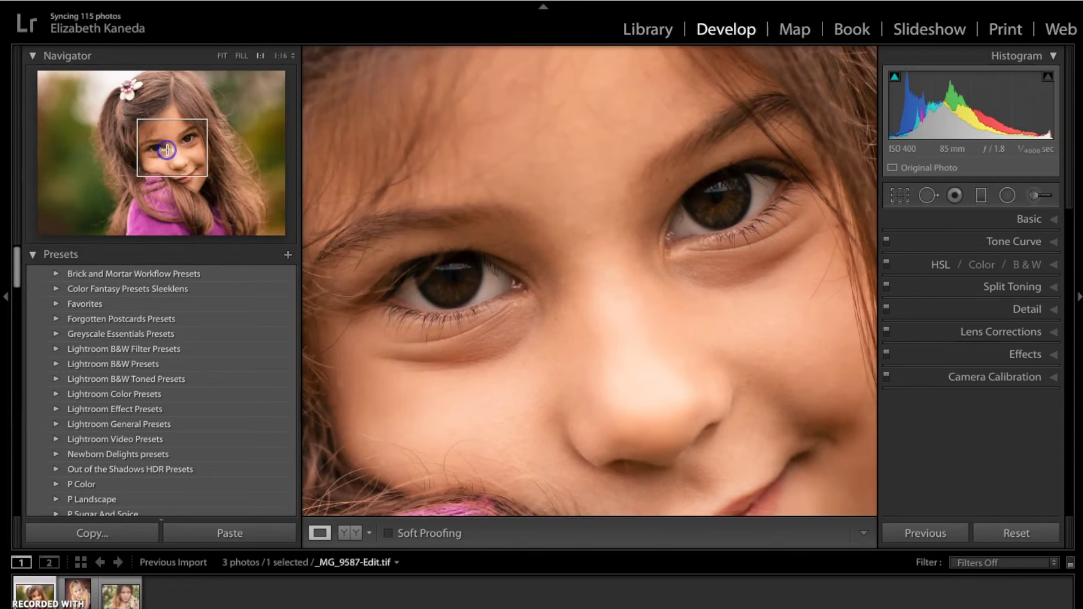
{"action": "left_click", "coordinate": [1033, 195]}
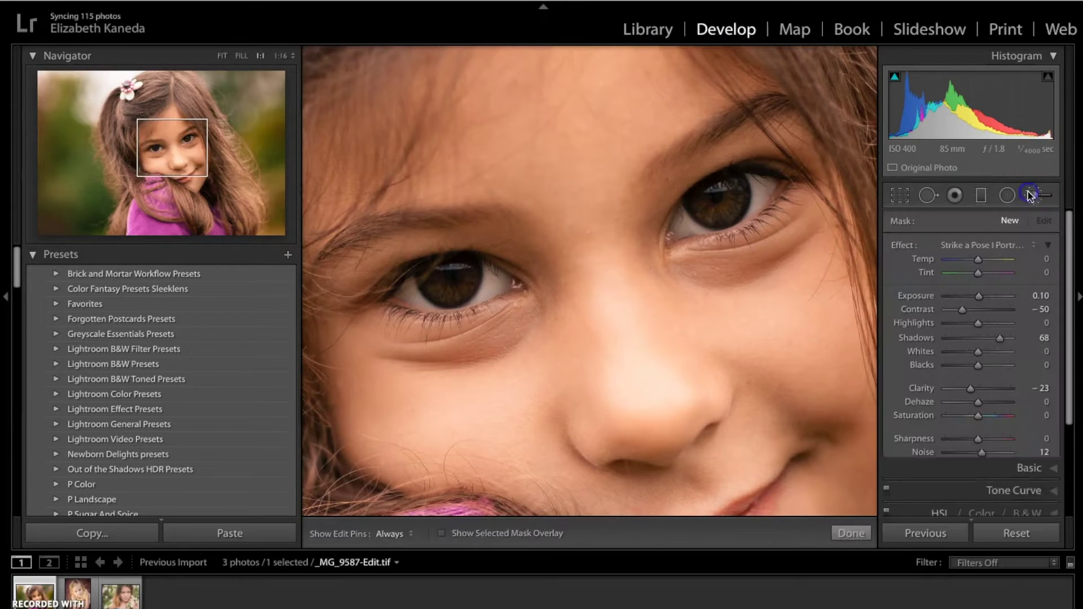
{"action": "left_click", "coordinate": [978, 245]}
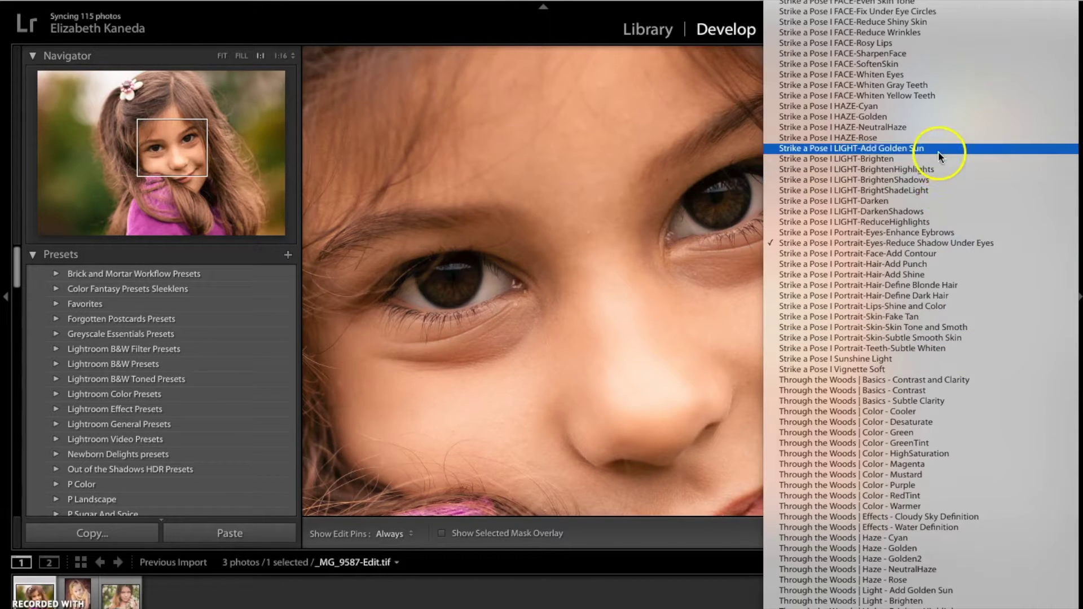
{"action": "scroll", "coordinate": [952, 222], "scroll_direction": "up", "scroll_amount": 5}
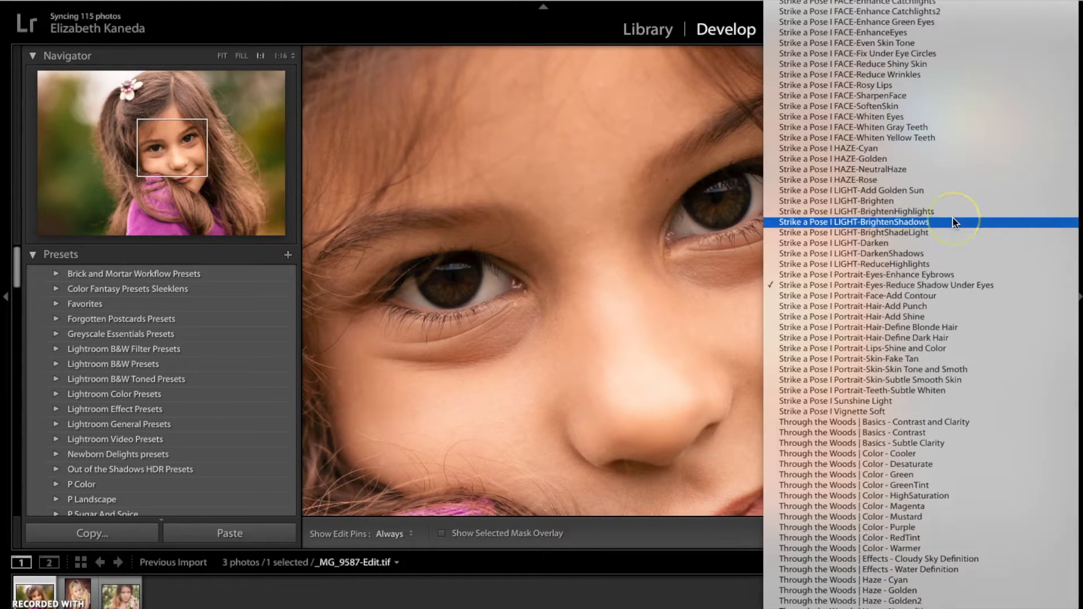
{"action": "scroll", "coordinate": [952, 222], "scroll_direction": "up", "scroll_amount": 1}
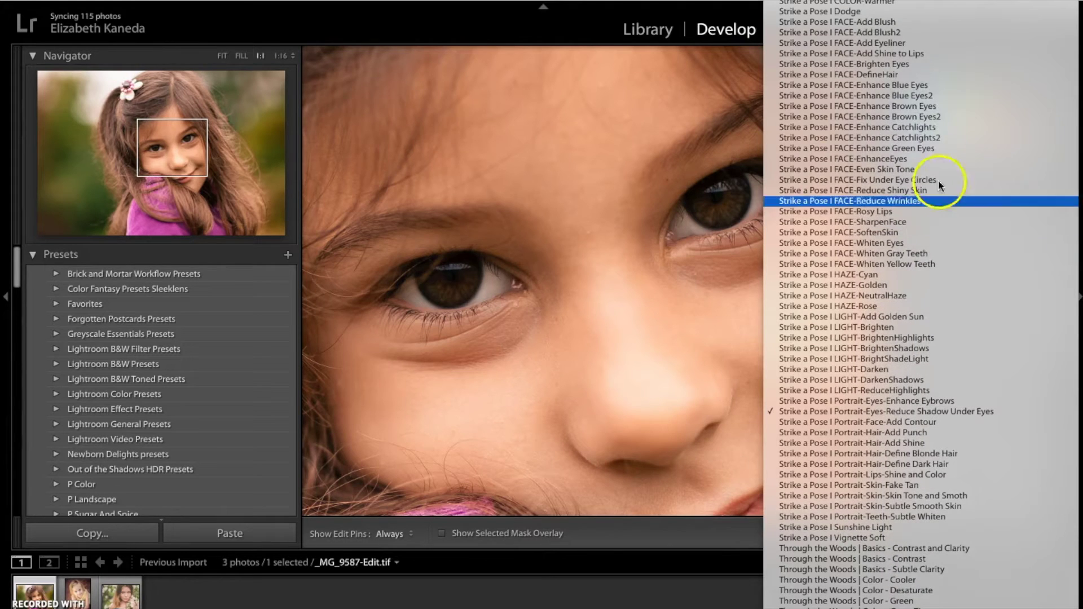
{"action": "left_click", "coordinate": [921, 109]}
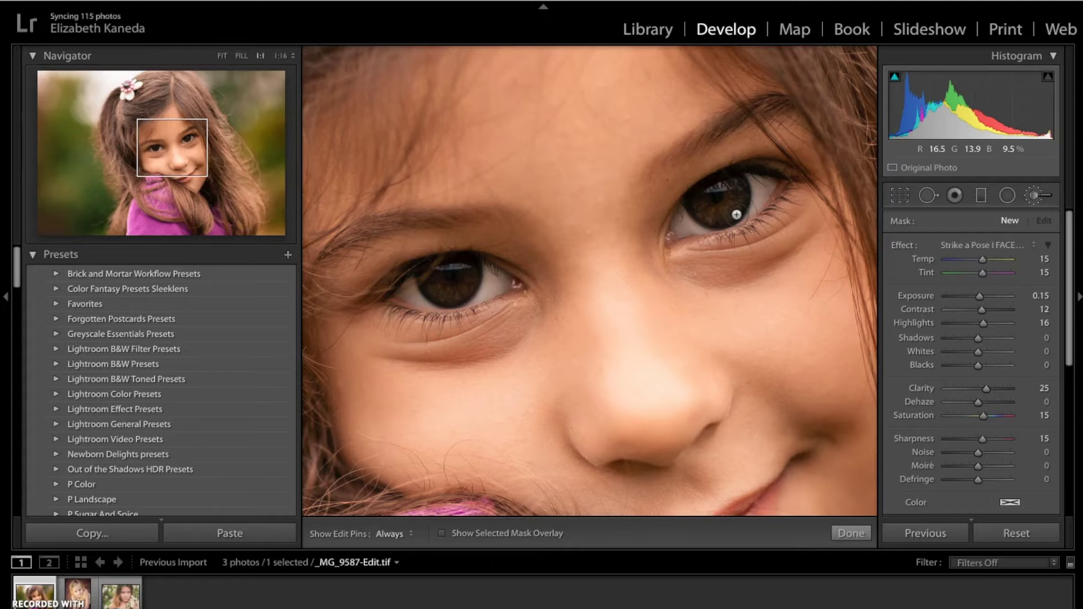
Paint the brown-eye enhancement over both irises and set the mask's exposure to 2.48
{"action": "mouse_move", "coordinate": [416, 235]}
{"action": "left_mouse_down"}
{"action": "mouse_move", "coordinate": [460, 304]}
{"action": "mouse_move", "coordinate": [439, 290]}
{"action": "left_mouse_up"}
{"action": "key", "text": "h"}
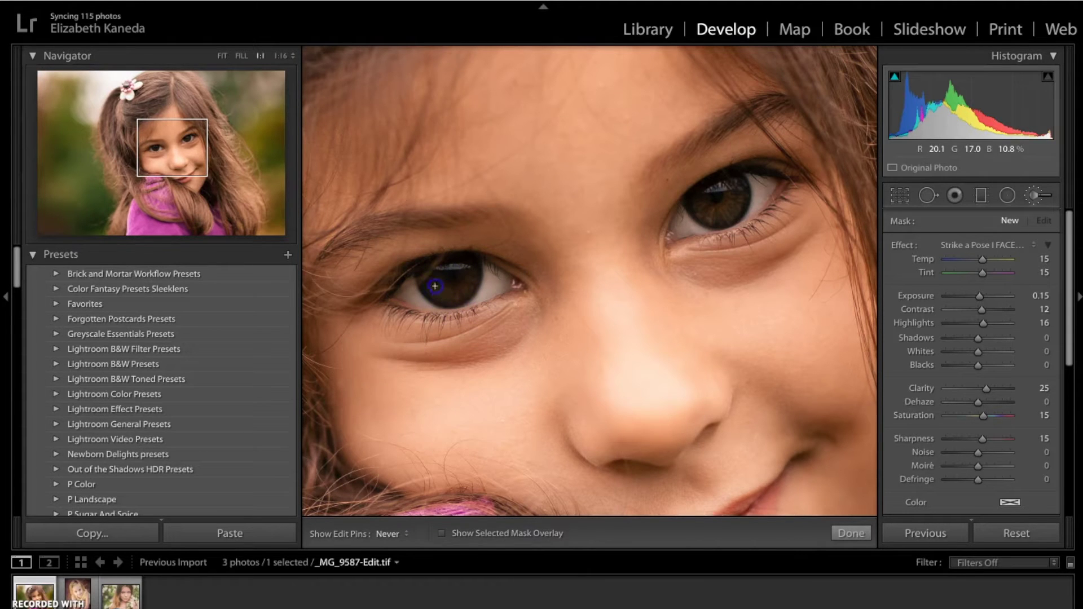
{"action": "left_click_drag", "start_coordinate": [464, 279], "coordinate": [462, 267]}
{"action": "left_click_drag", "start_coordinate": [700, 204], "coordinate": [699, 204]}
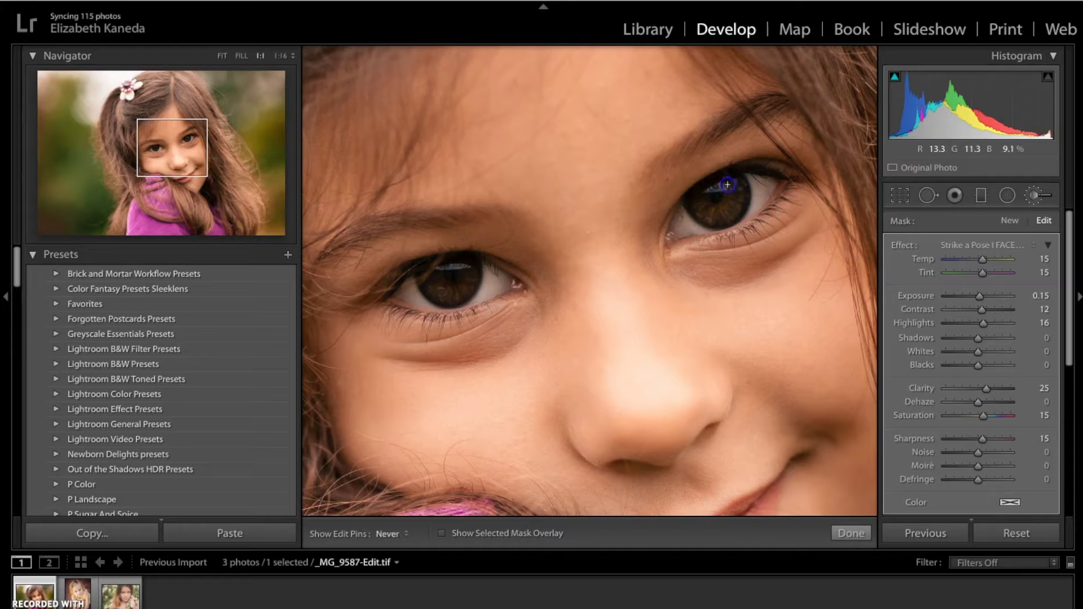
{"action": "left_click_drag", "start_coordinate": [495, 285], "coordinate": [427, 274]}
{"action": "key", "text": "h"}
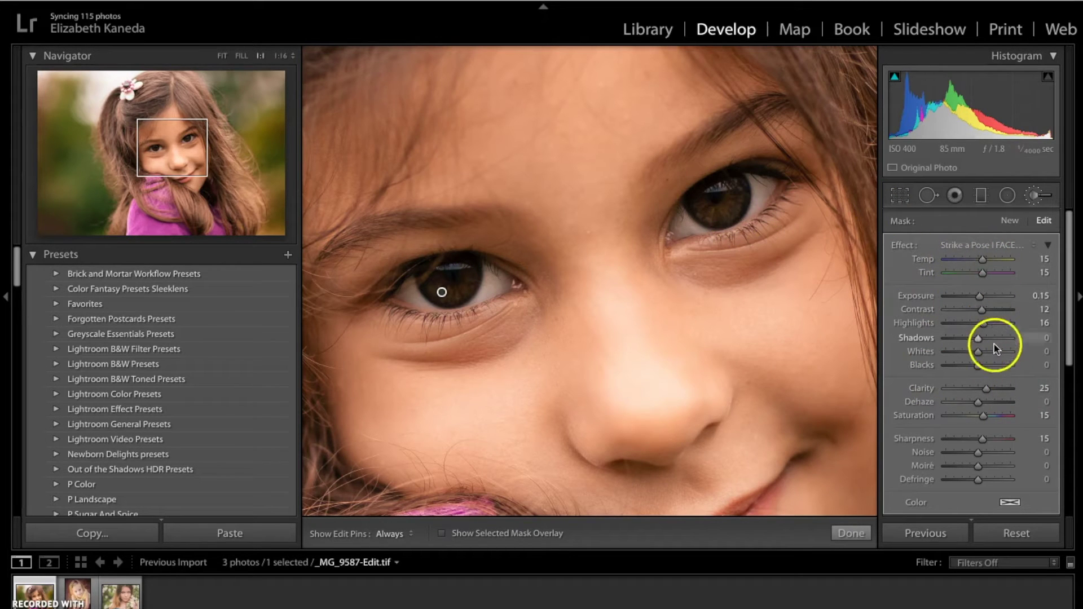
{"action": "left_click", "coordinate": [980, 297]}
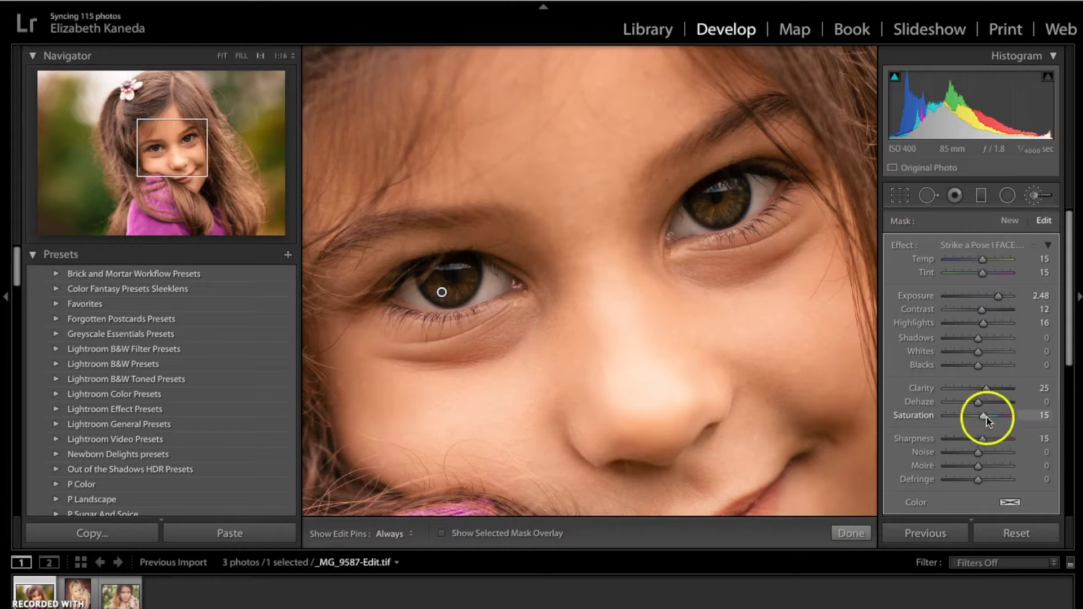
Start a new brush mask with an orange tint of hue 33 and saturation 100%, and set its exposure to −2.84
{"action": "left_click", "coordinate": [1009, 222]}
{"action": "left_click", "coordinate": [1018, 251]}
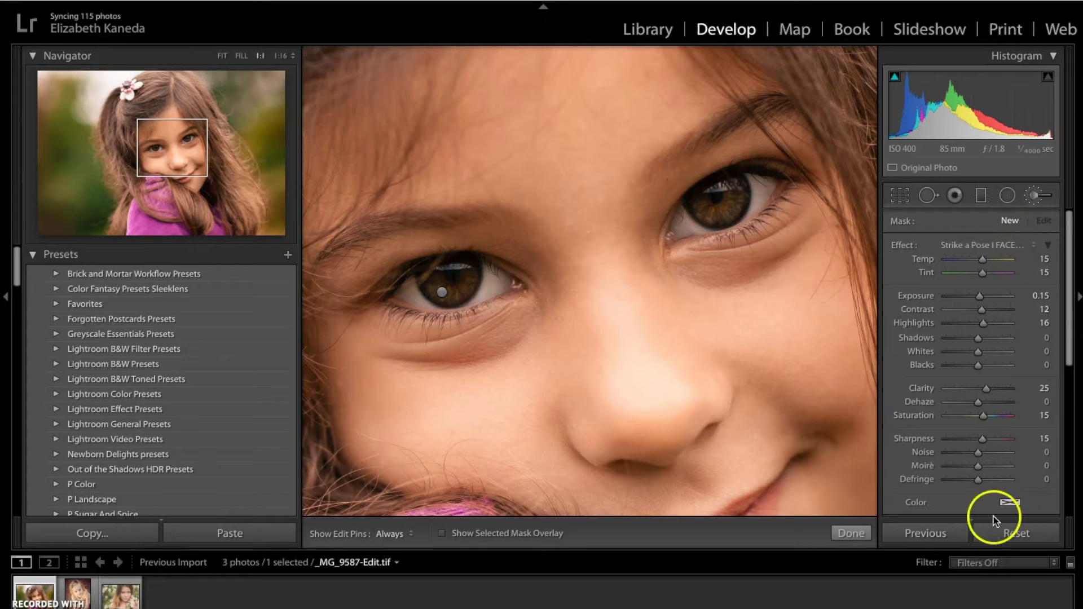
{"action": "left_click", "coordinate": [1010, 504]}
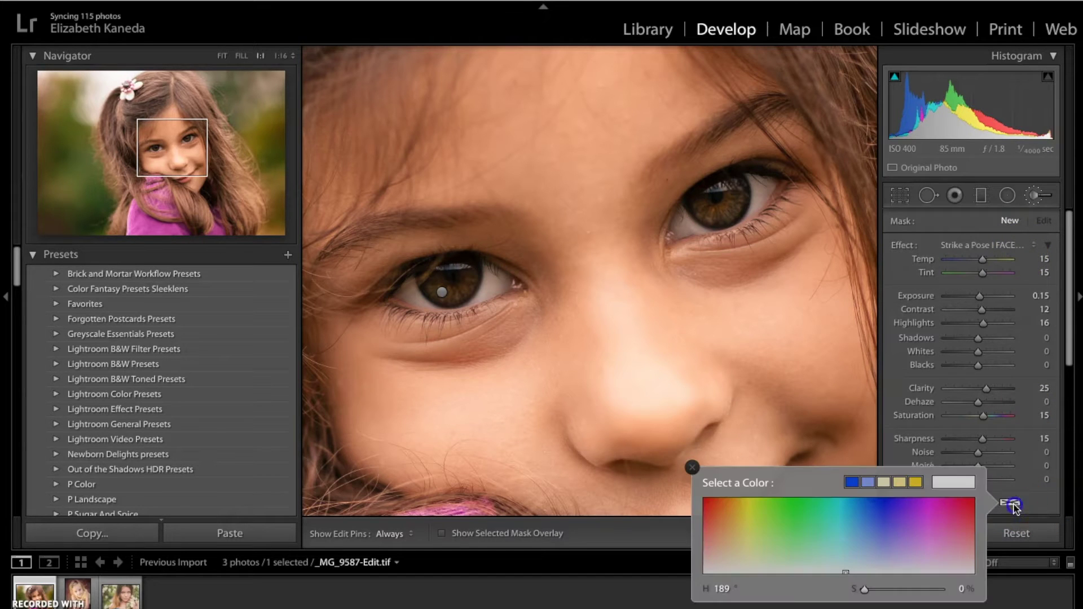
{"action": "left_click_drag", "start_coordinate": [858, 556], "coordinate": [727, 491]}
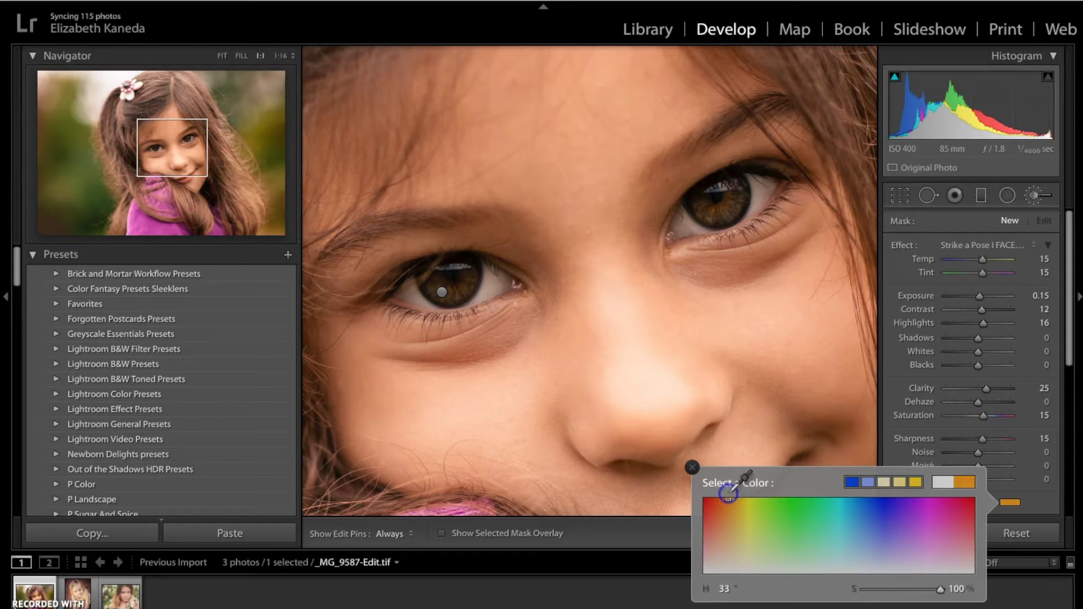
{"action": "left_click", "coordinate": [692, 468]}
{"action": "left_click_drag", "start_coordinate": [980, 296], "coordinate": [977, 297]}
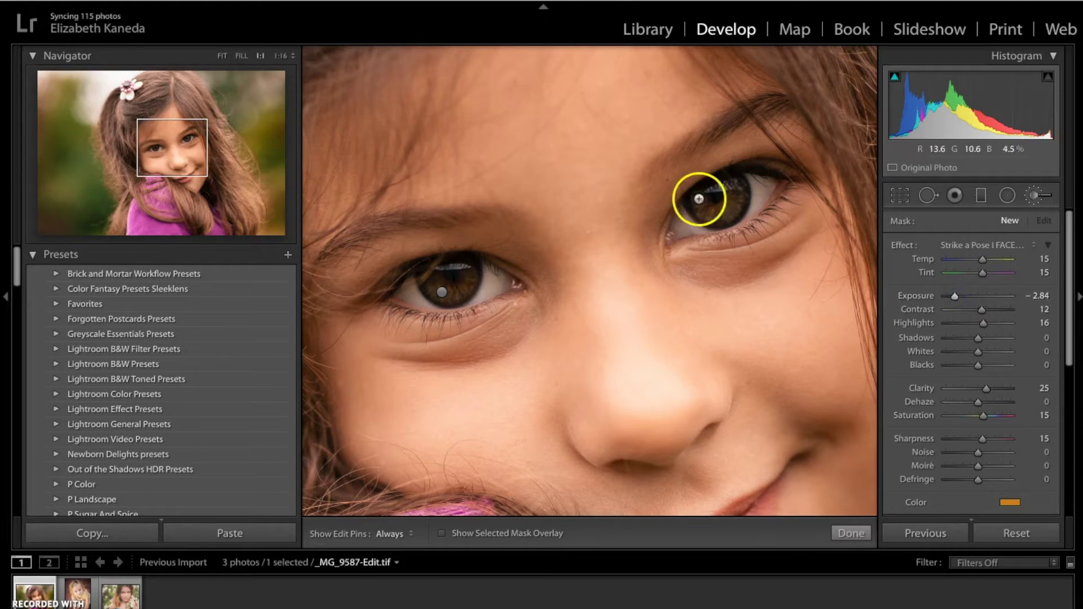
Paint the dark orange-tinted mask onto the irises of both eyes
{"action": "key", "text": "h"}
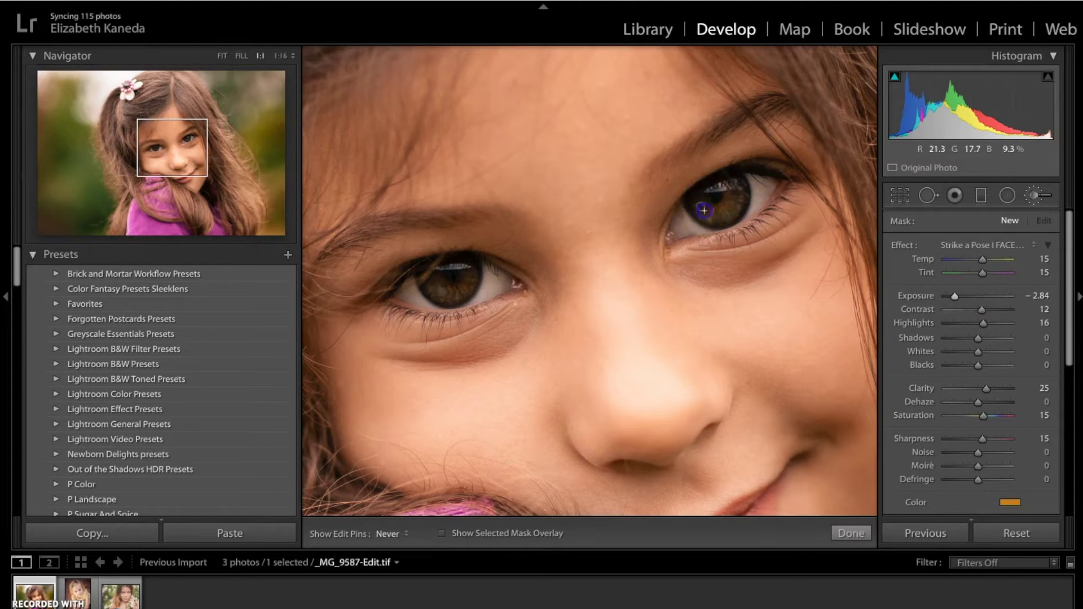
{"action": "key", "text": "h"}
{"action": "mouse_move", "coordinate": [516, 304]}
{"action": "left_mouse_down"}
{"action": "mouse_move", "coordinate": [507, 352]}
{"action": "mouse_move", "coordinate": [446, 292]}
{"action": "left_mouse_up"}
{"action": "key", "text": "h"}
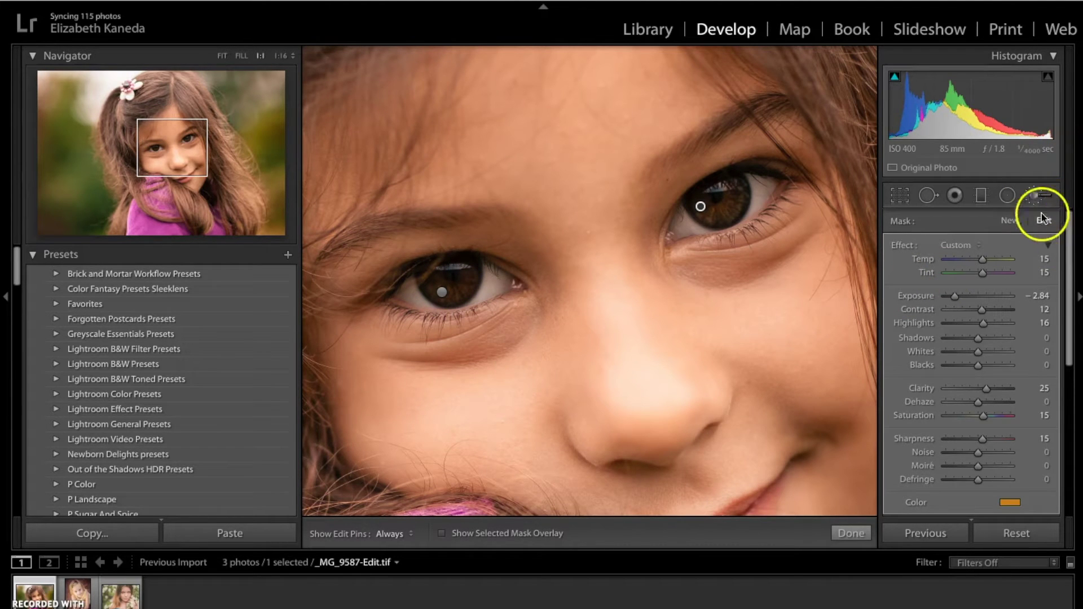
Start another new brush mask using the Strike a Pose FACE-Whiten Eyes effect
{"action": "left_click", "coordinate": [1009, 221]}
{"action": "left_click", "coordinate": [969, 248]}
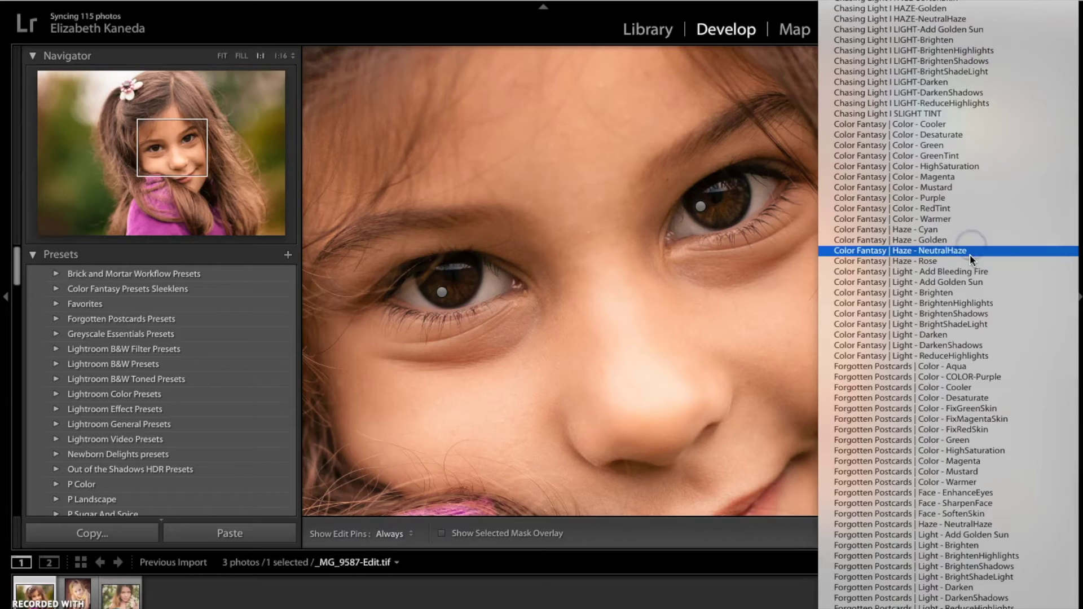
{"action": "scroll", "coordinate": [969, 255], "scroll_direction": "up", "scroll_amount": 4}
{"action": "scroll", "coordinate": [970, 255], "scroll_direction": "down", "scroll_amount": 10}
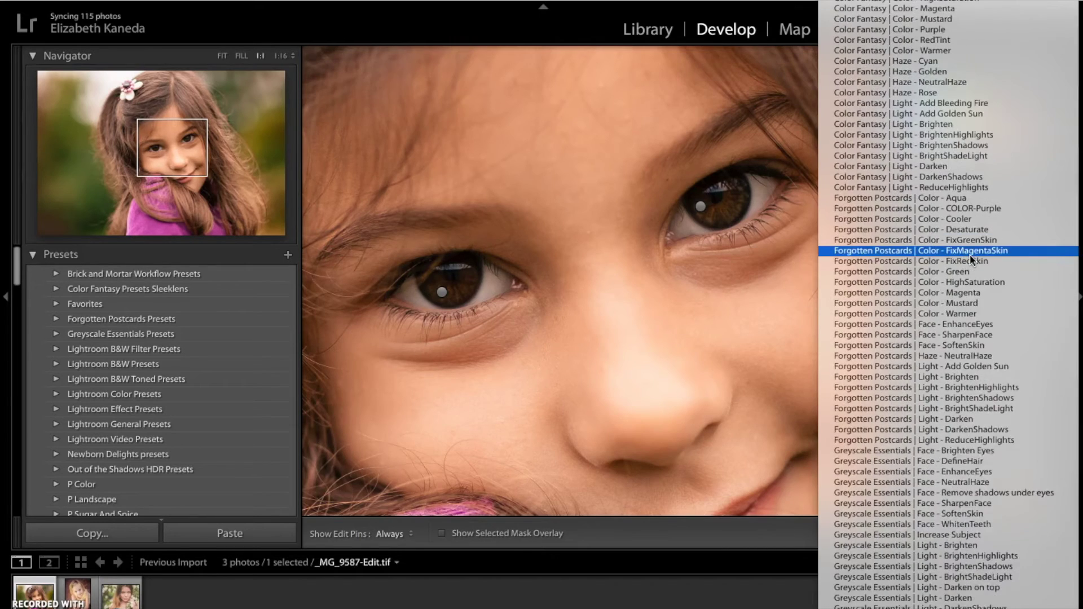
{"action": "scroll", "coordinate": [970, 255], "scroll_direction": "down", "scroll_amount": 20}
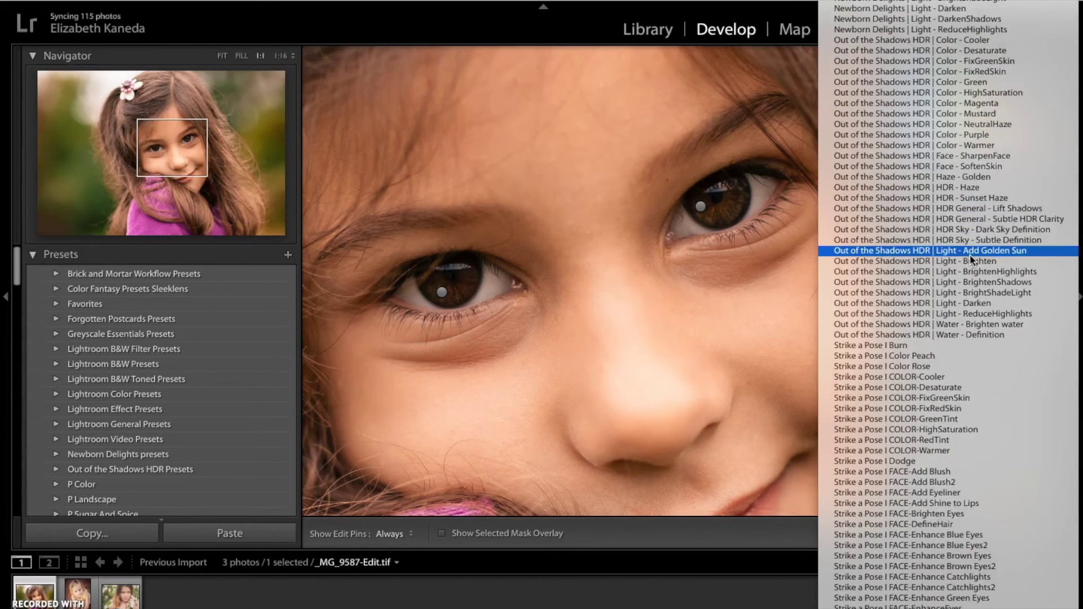
{"action": "scroll", "coordinate": [969, 255], "scroll_direction": "down", "scroll_amount": 20}
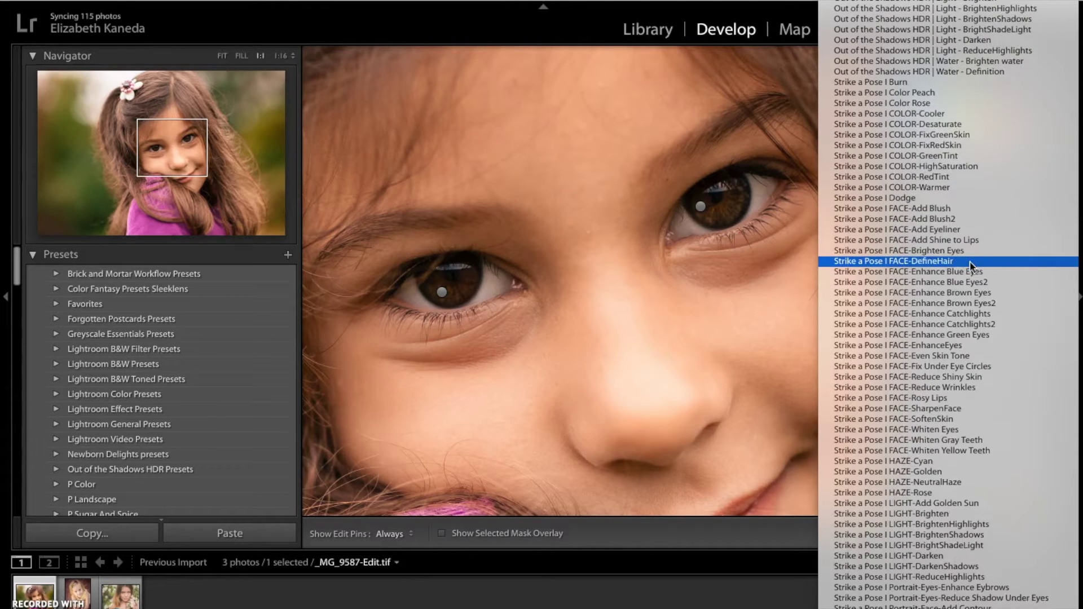
{"action": "left_click", "coordinate": [926, 432]}
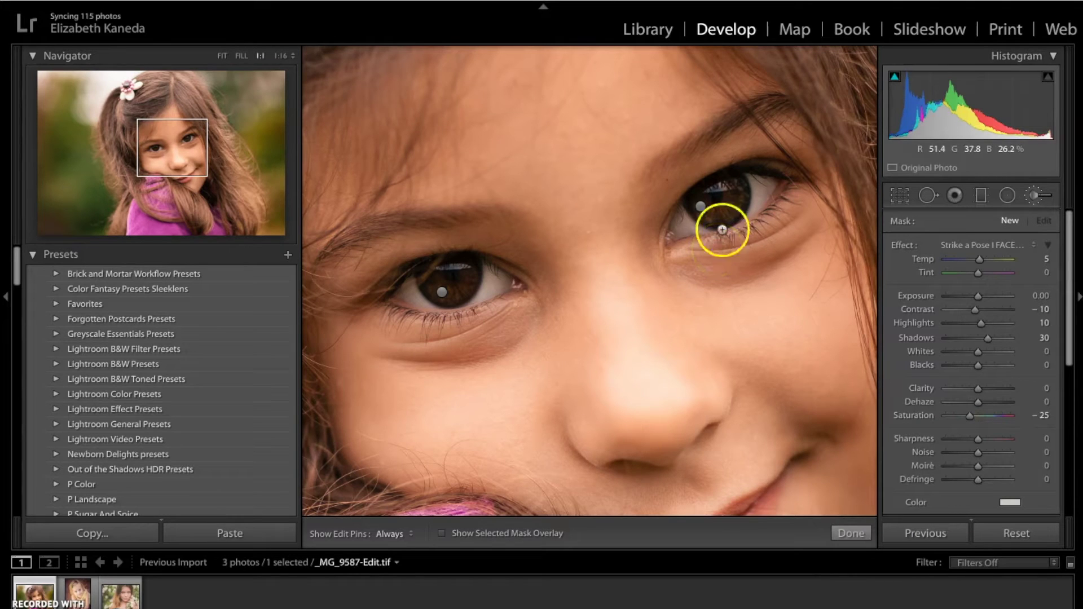
Paint the whitening effect over the whites of both eyes on either side of the irises
{"action": "key", "text": "h"}
{"action": "left_click_drag", "start_coordinate": [762, 188], "coordinate": [679, 223]}
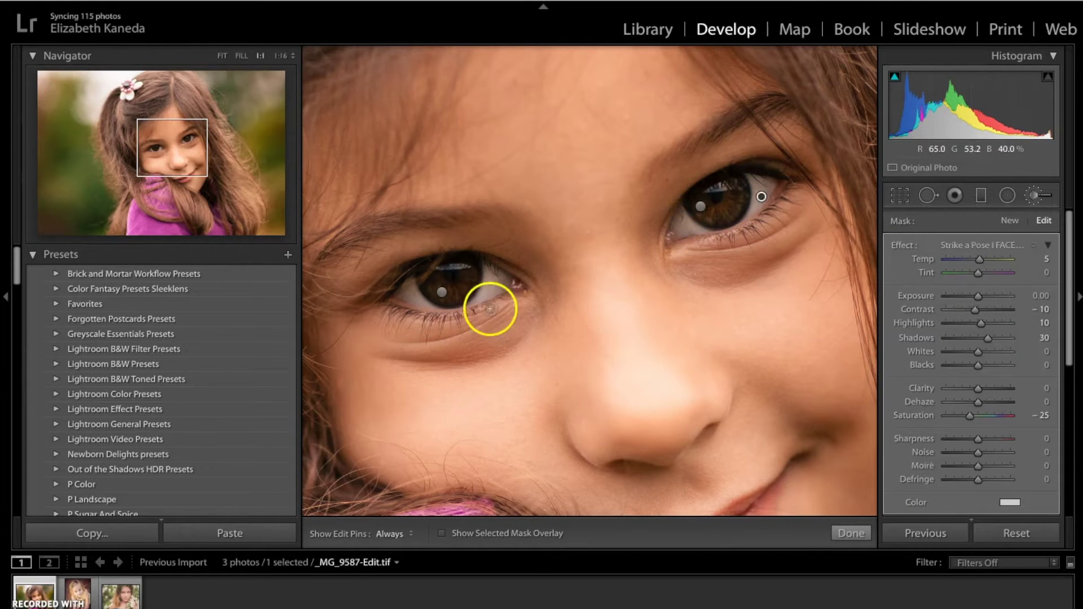
{"action": "mouse_move", "coordinate": [483, 290]}
{"action": "left_mouse_down"}
{"action": "mouse_move", "coordinate": [493, 271]}
{"action": "mouse_move", "coordinate": [495, 282]}
{"action": "left_mouse_up"}
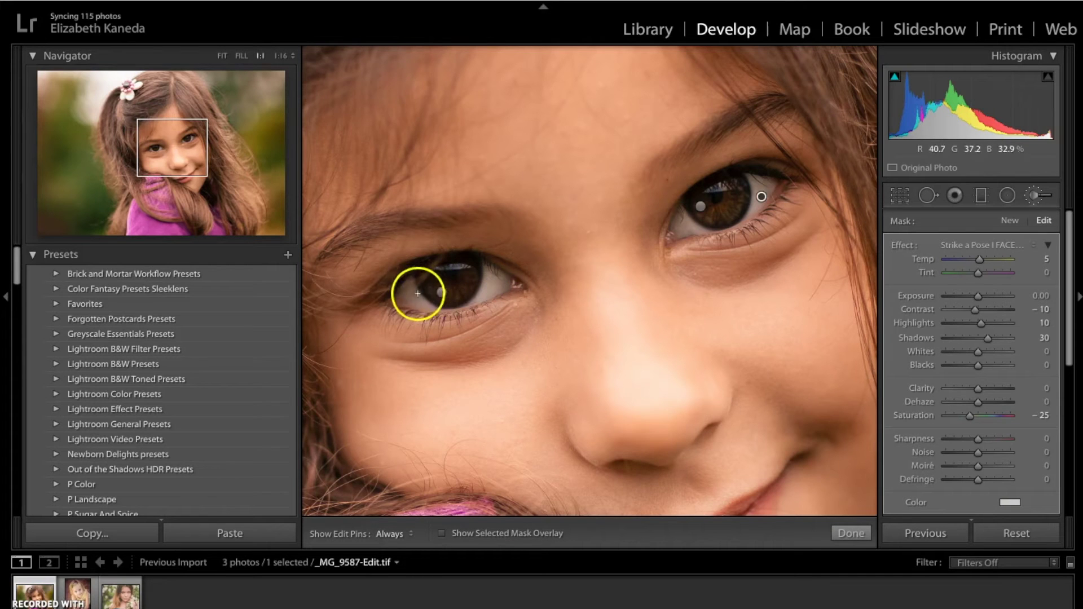
{"action": "left_click_drag", "start_coordinate": [416, 300], "coordinate": [411, 296]}
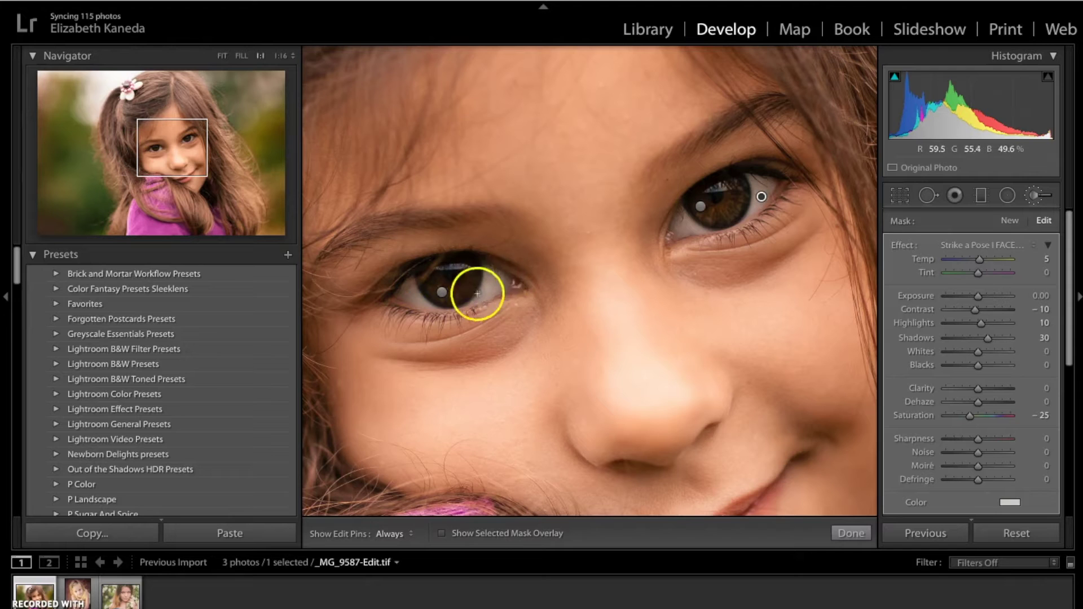
{"action": "mouse_move", "coordinate": [496, 281]}
{"action": "left_mouse_down"}
{"action": "mouse_move", "coordinate": [474, 283]}
{"action": "mouse_move", "coordinate": [492, 278]}
{"action": "left_mouse_up"}
{"action": "left_click_drag", "start_coordinate": [423, 295], "coordinate": [401, 290]}
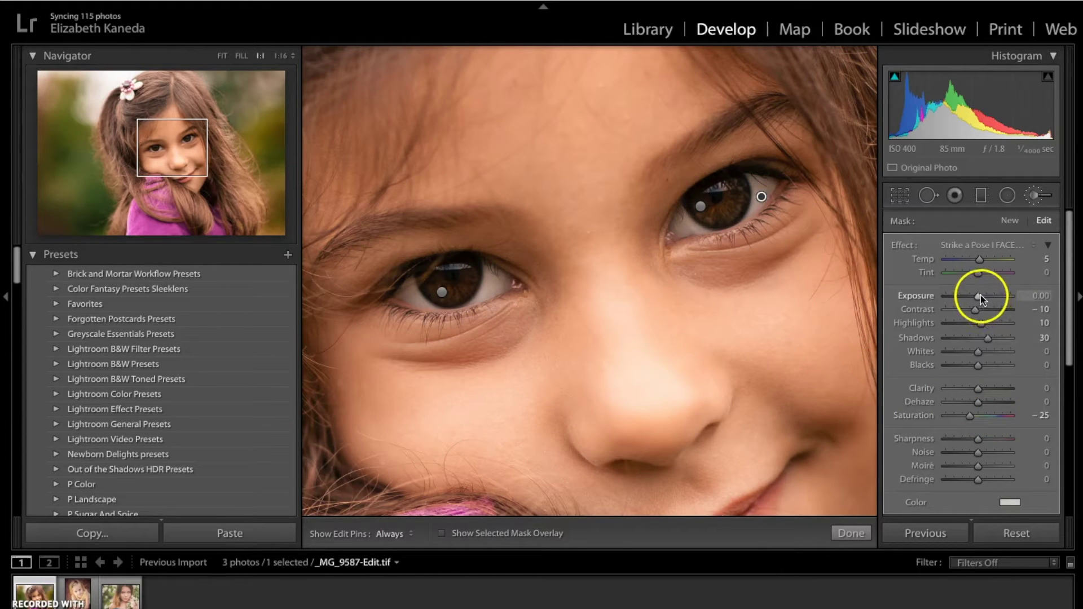
Set the whitening mask's exposure to 2.06 and brush over the outer whites of both eyes again
{"action": "left_click_drag", "start_coordinate": [981, 295], "coordinate": [997, 297]}
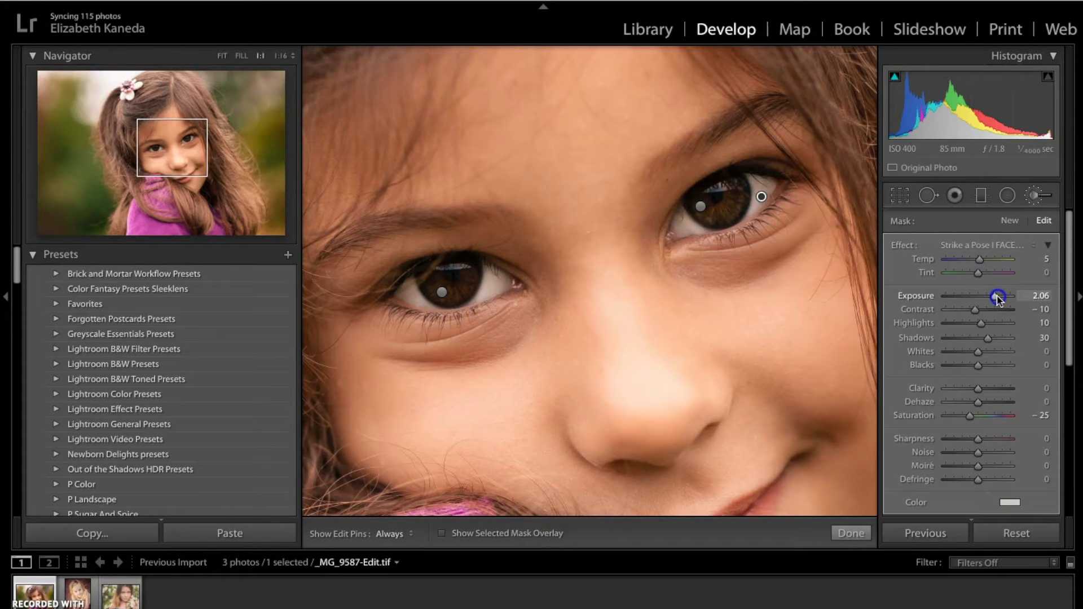
{"action": "key", "text": "h"}
{"action": "left_click_drag", "start_coordinate": [759, 193], "coordinate": [760, 200]}
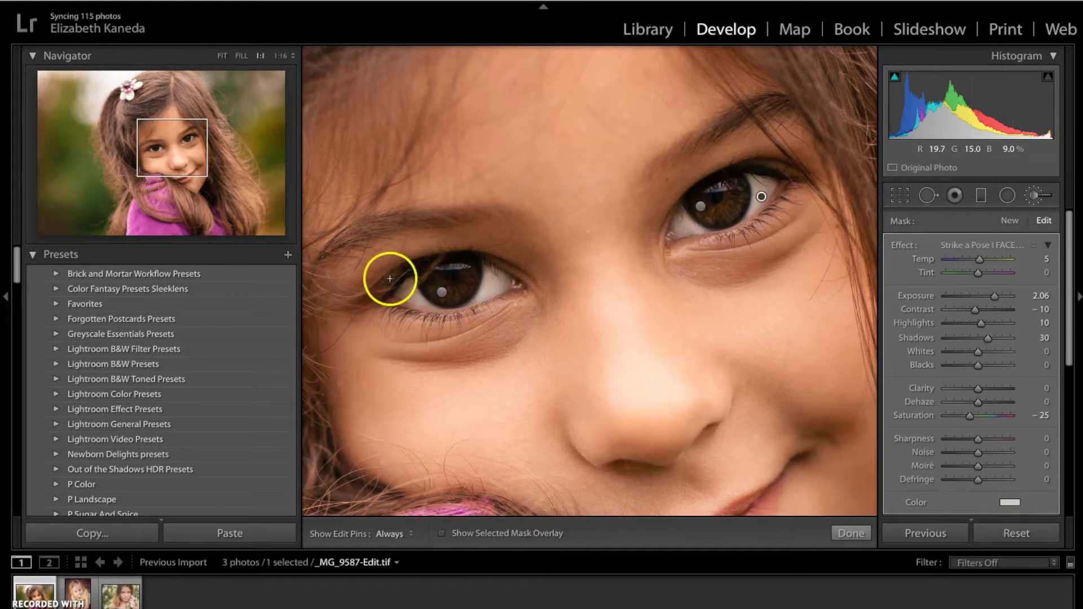
{"action": "left_click_drag", "start_coordinate": [417, 298], "coordinate": [411, 293]}
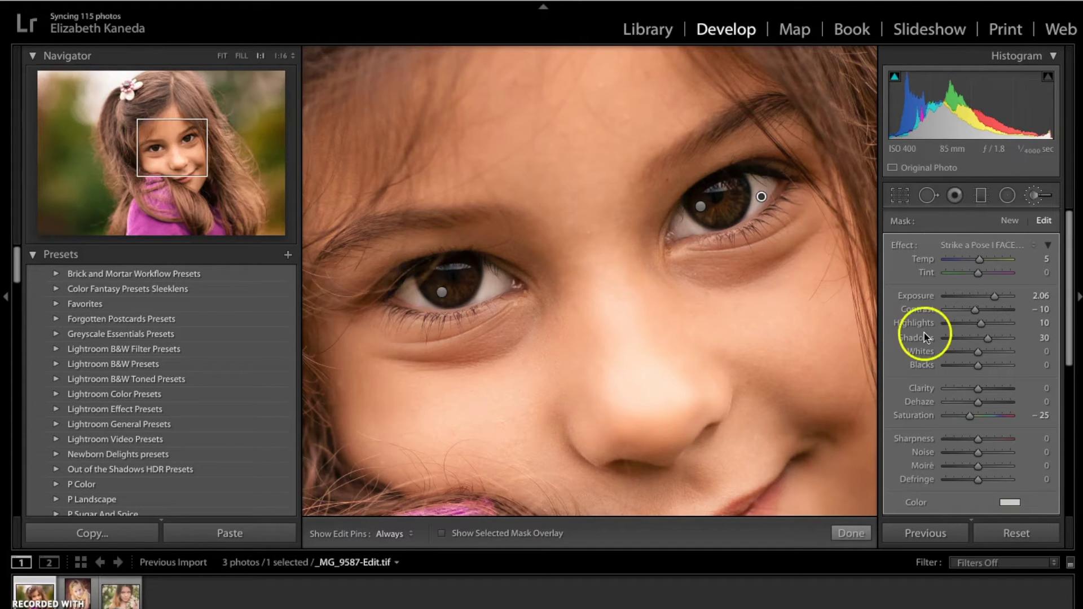
Set the whitening mask's exposure to 2.69 and saturation to −32, and brush more of both eyes' whites
{"action": "left_click_drag", "start_coordinate": [993, 297], "coordinate": [1000, 298]}
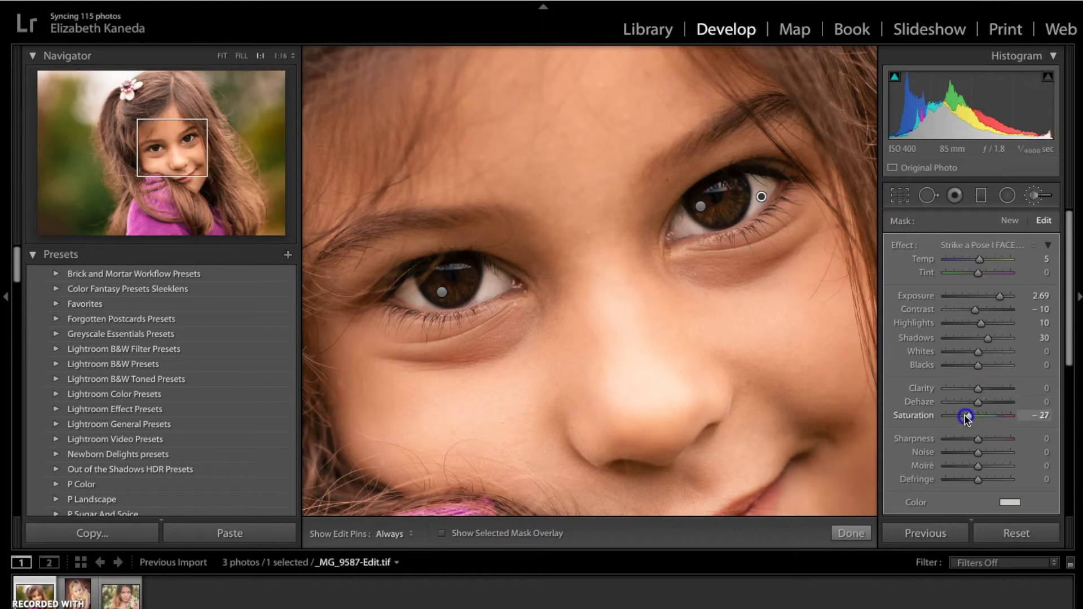
{"action": "left_click_drag", "start_coordinate": [965, 418], "coordinate": [966, 417]}
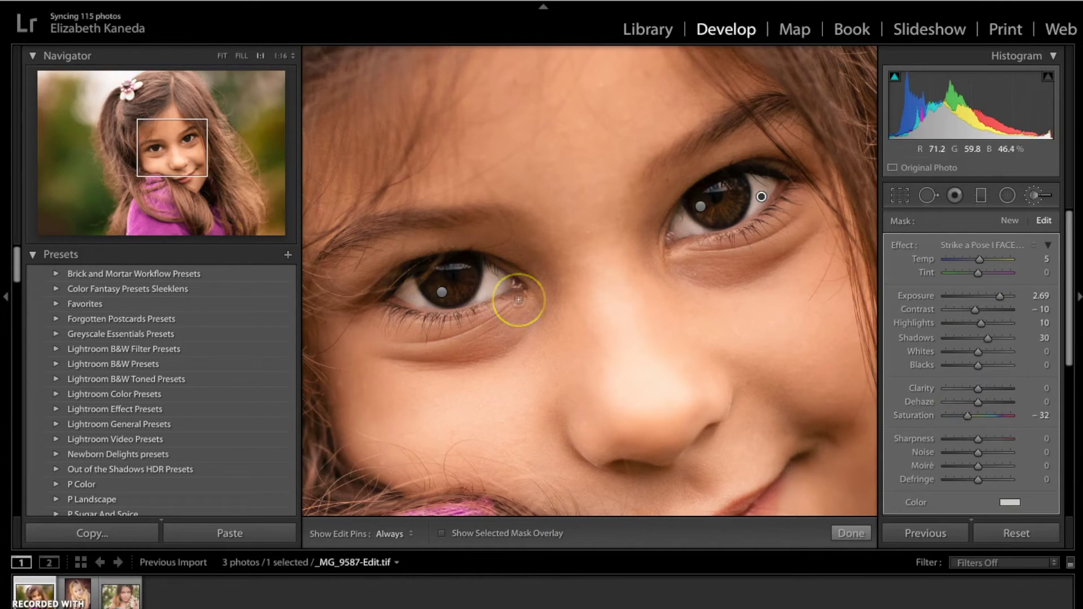
{"action": "mouse_move", "coordinate": [476, 295]}
{"action": "left_mouse_down"}
{"action": "mouse_move", "coordinate": [493, 293]}
{"action": "mouse_move", "coordinate": [430, 306]}
{"action": "mouse_move", "coordinate": [407, 295]}
{"action": "left_mouse_up"}
{"action": "left_click", "coordinate": [423, 307]}
{"action": "left_click_drag", "start_coordinate": [701, 230], "coordinate": [682, 234]}
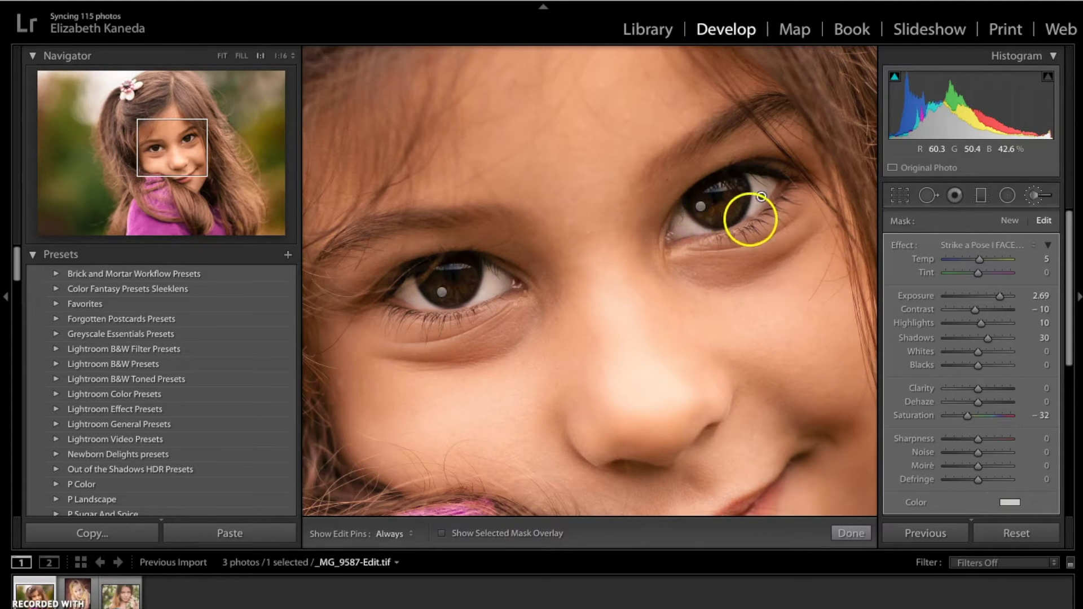
{"action": "left_click_drag", "start_coordinate": [747, 217], "coordinate": [768, 186]}
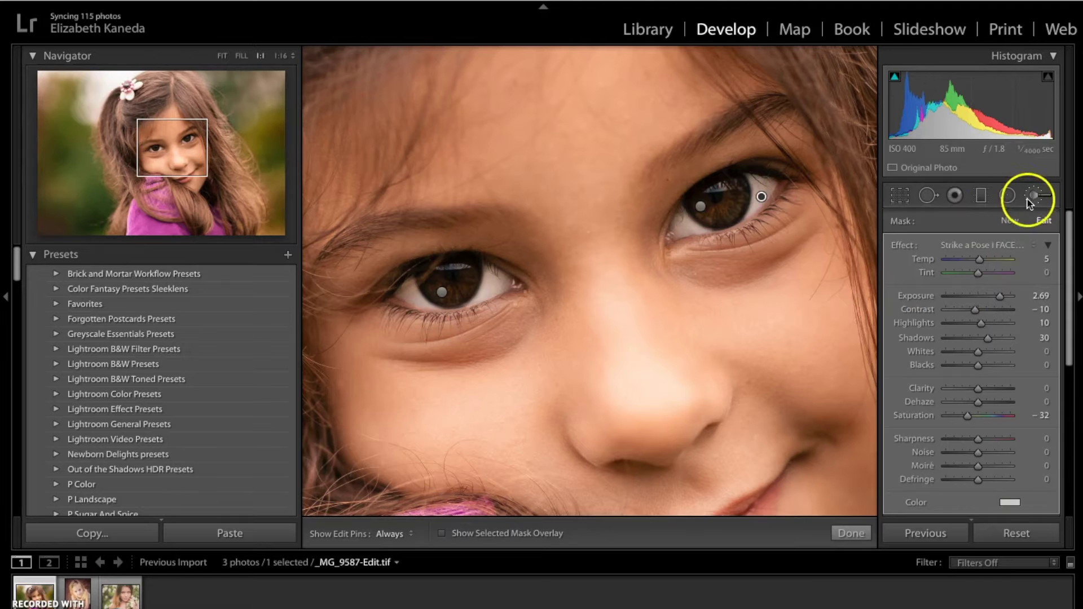
{"action": "left_click", "coordinate": [996, 245]}
{"action": "scroll", "coordinate": [995, 248], "scroll_direction": "down", "scroll_amount": 15}
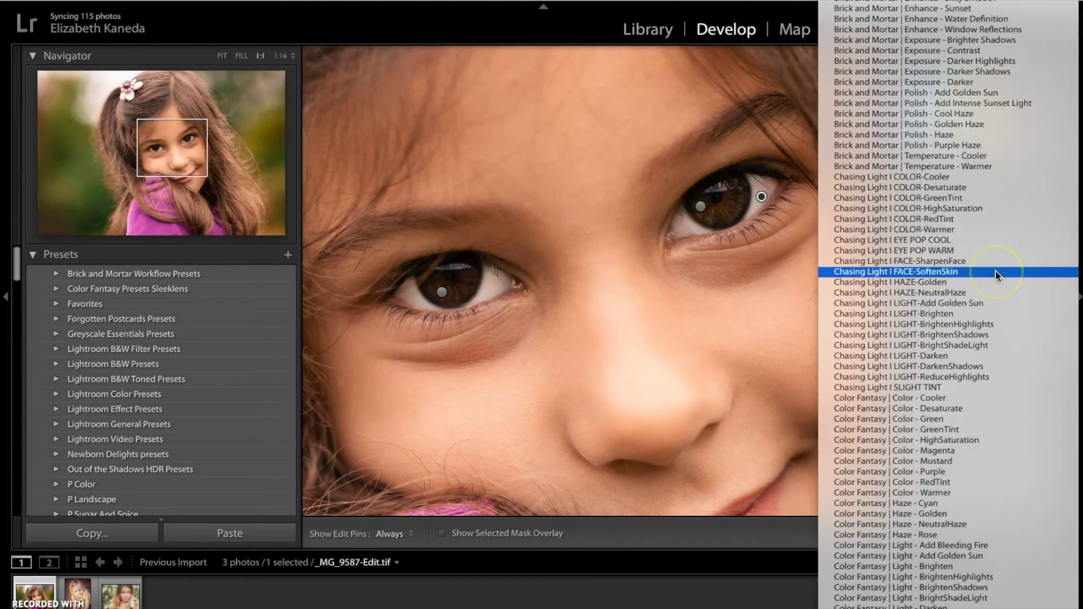
{"action": "scroll", "coordinate": [996, 275], "scroll_direction": "down", "scroll_amount": 3}
{"action": "scroll", "coordinate": [996, 274], "scroll_direction": "down", "scroll_amount": 20}
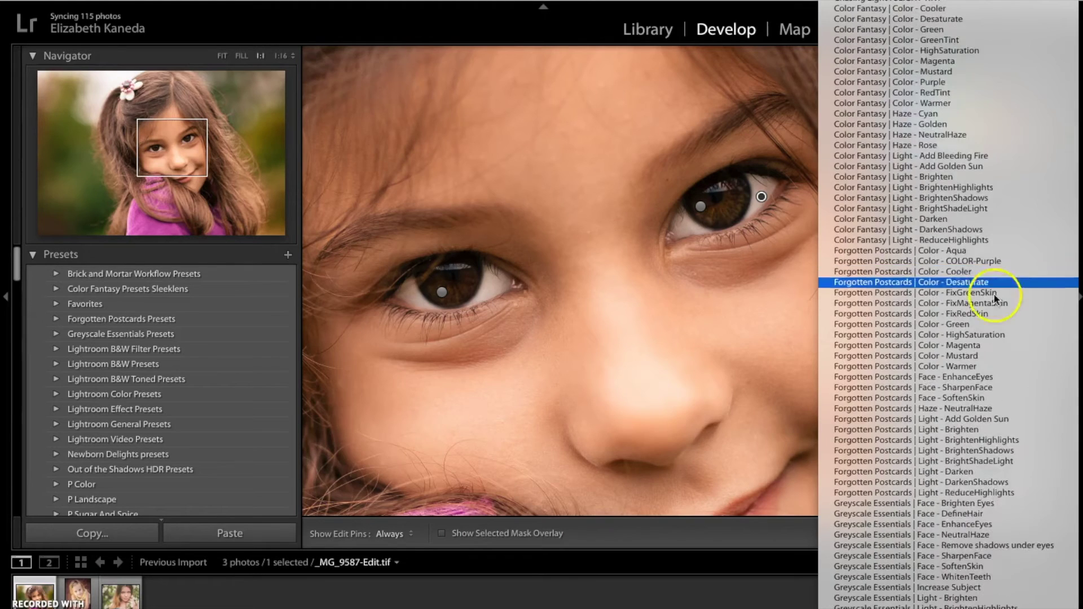
{"action": "scroll", "coordinate": [993, 314], "scroll_direction": "down", "scroll_amount": 6}
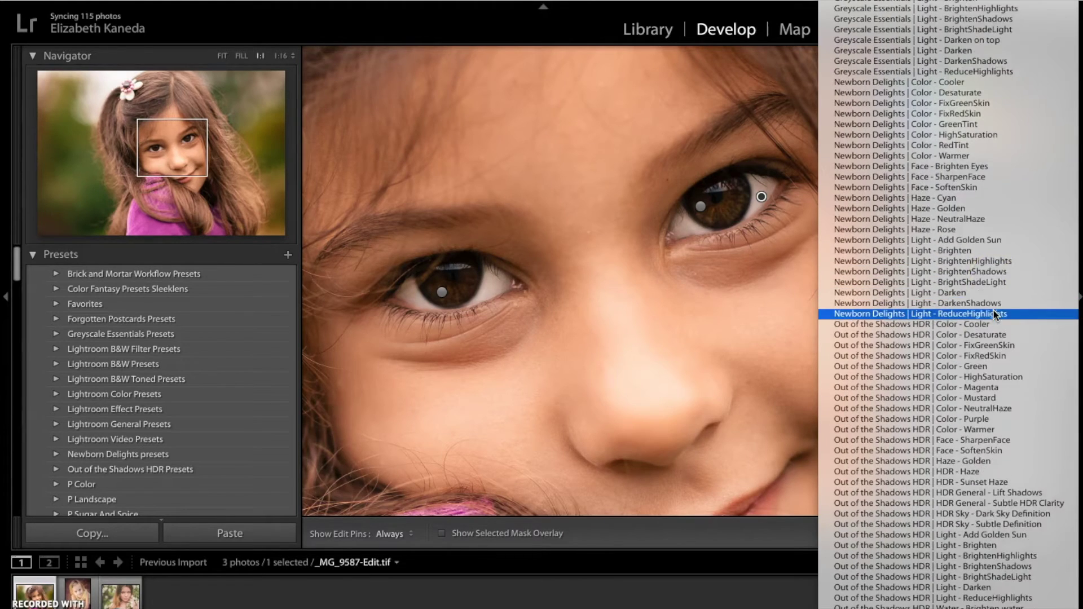
{"action": "scroll", "coordinate": [995, 314], "scroll_direction": "down", "scroll_amount": 10}
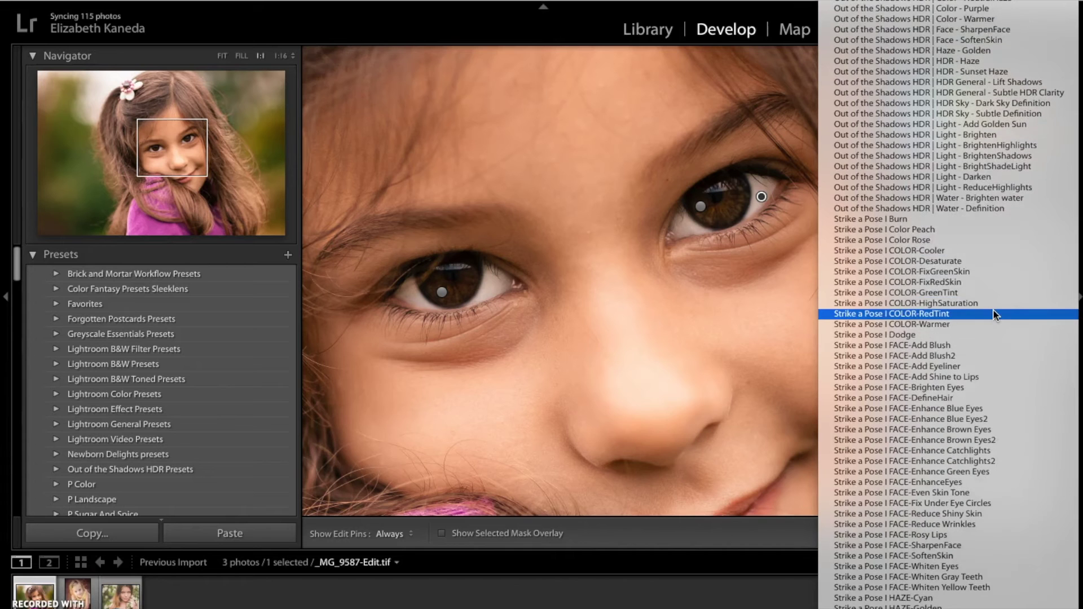
{"action": "scroll", "coordinate": [996, 315], "scroll_direction": "down", "scroll_amount": 1}
{"action": "scroll", "coordinate": [993, 314], "scroll_direction": "down", "scroll_amount": 3}
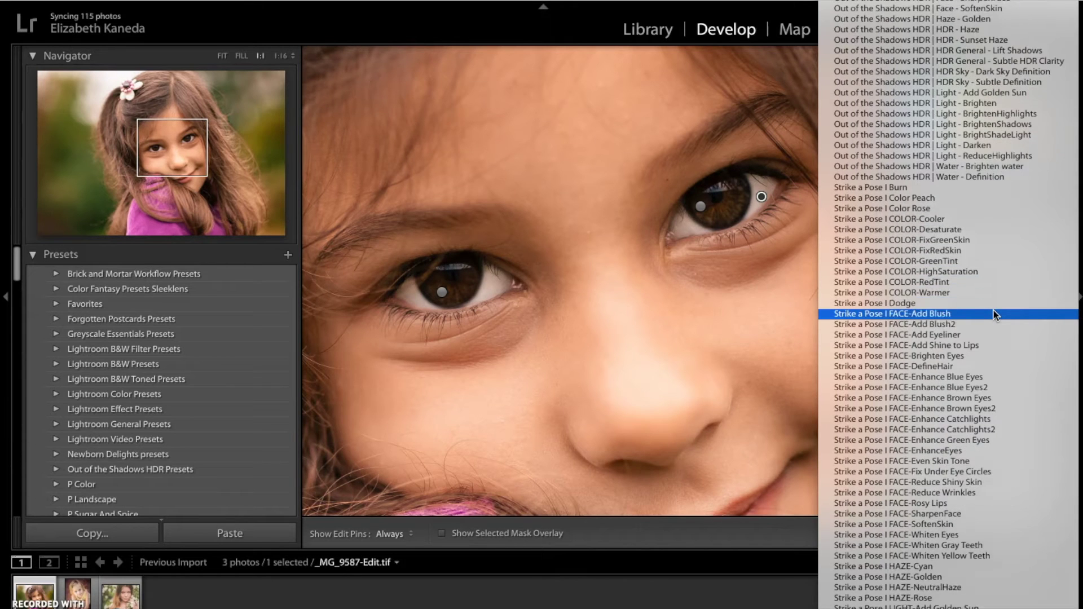
{"action": "scroll", "coordinate": [994, 315], "scroll_direction": "down", "scroll_amount": 3}
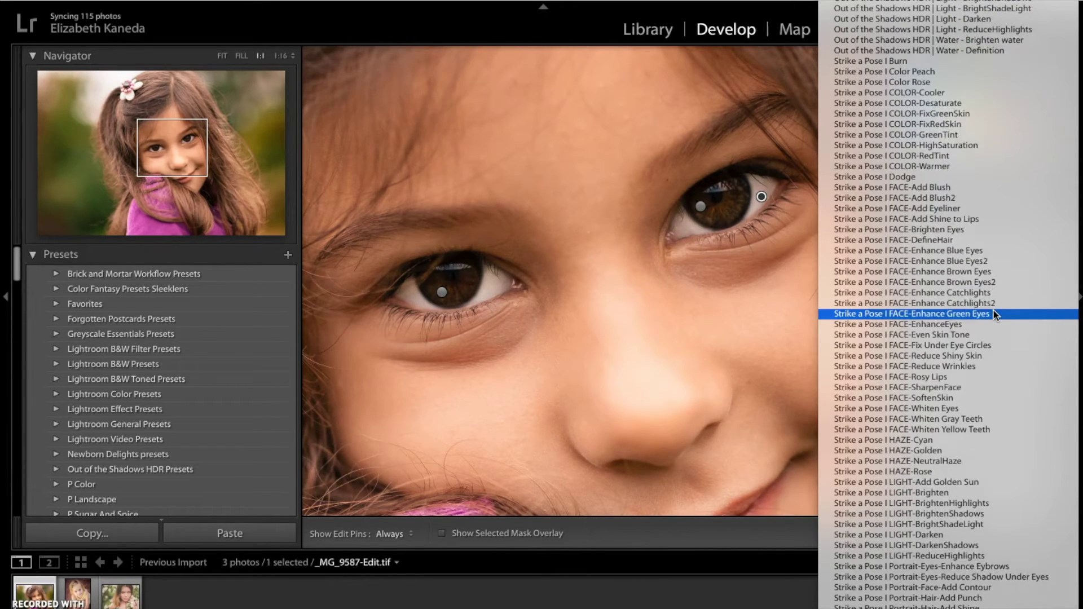
{"action": "left_click", "coordinate": [932, 494]}
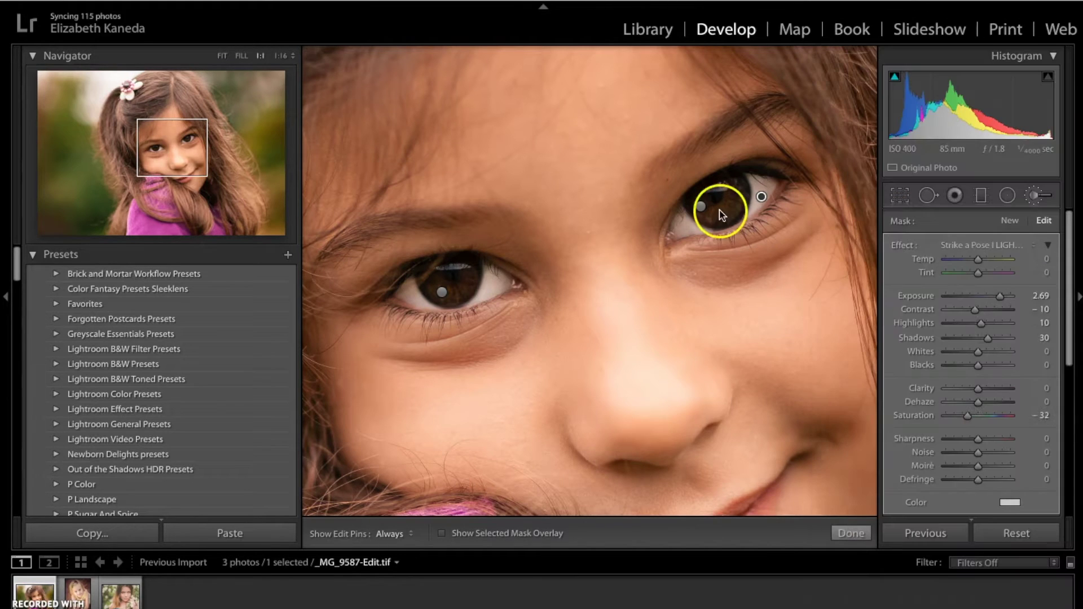
{"action": "key", "text": "ctrl+z"}
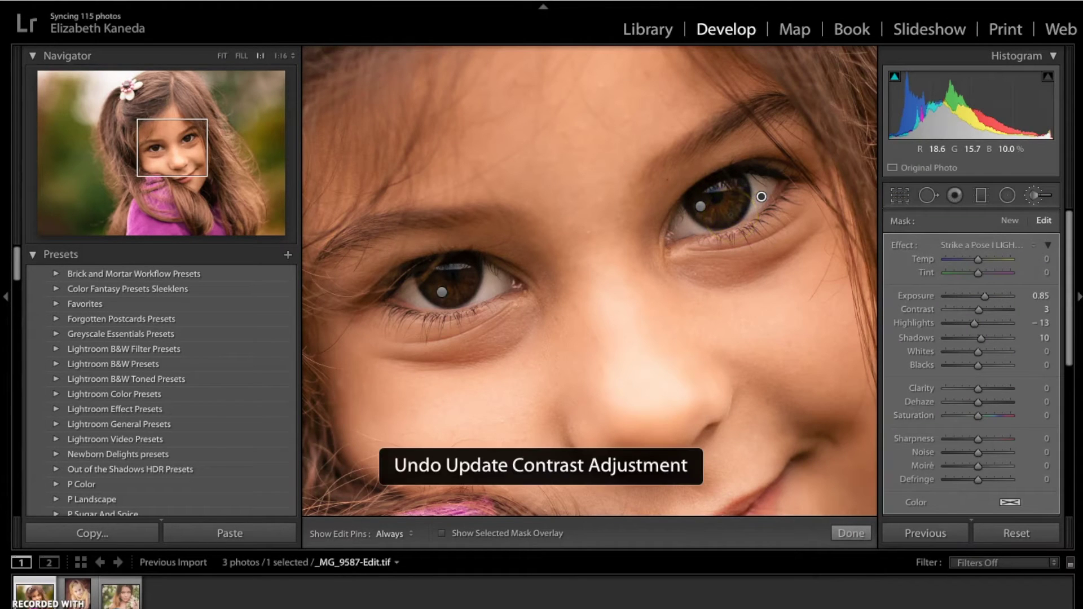
Start a new brush mask using the Through the Woods Light - Brighten effect
{"action": "left_click", "coordinate": [1008, 222]}
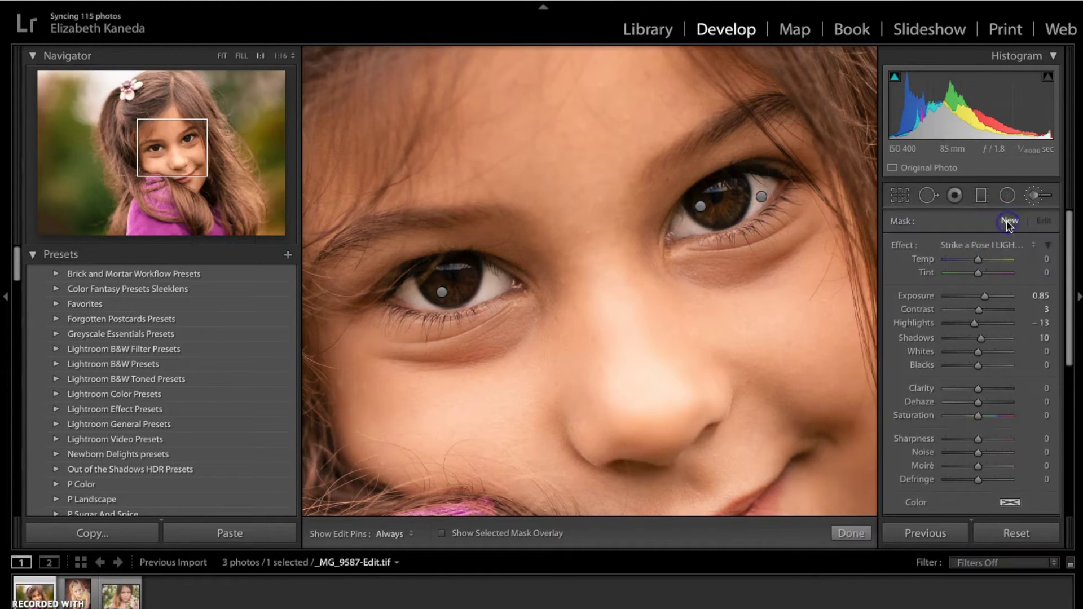
{"action": "left_click", "coordinate": [999, 246]}
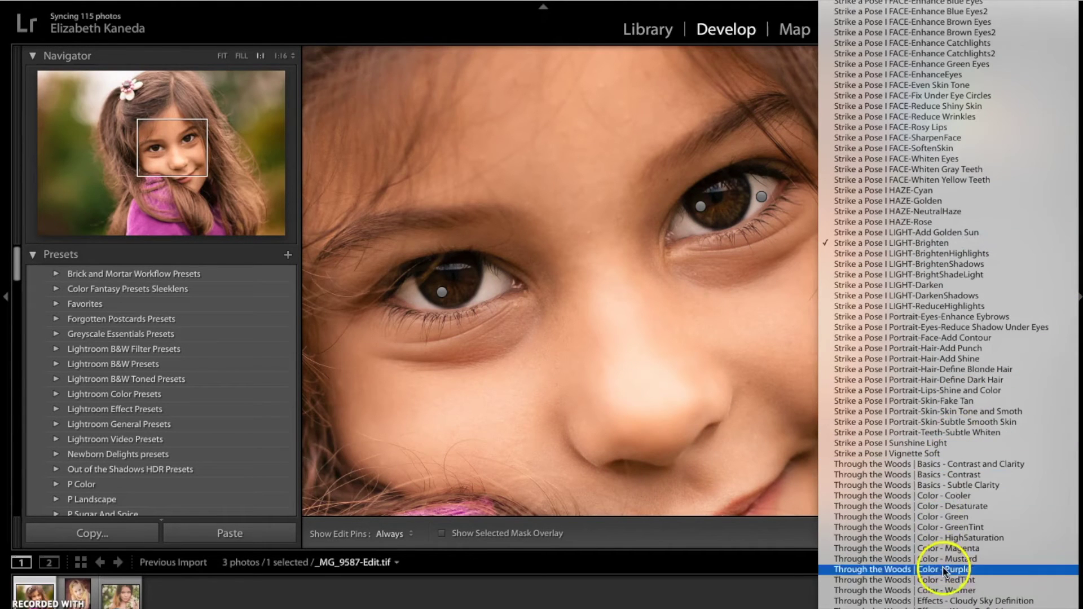
{"action": "scroll", "coordinate": [970, 451], "scroll_direction": "down", "scroll_amount": 5}
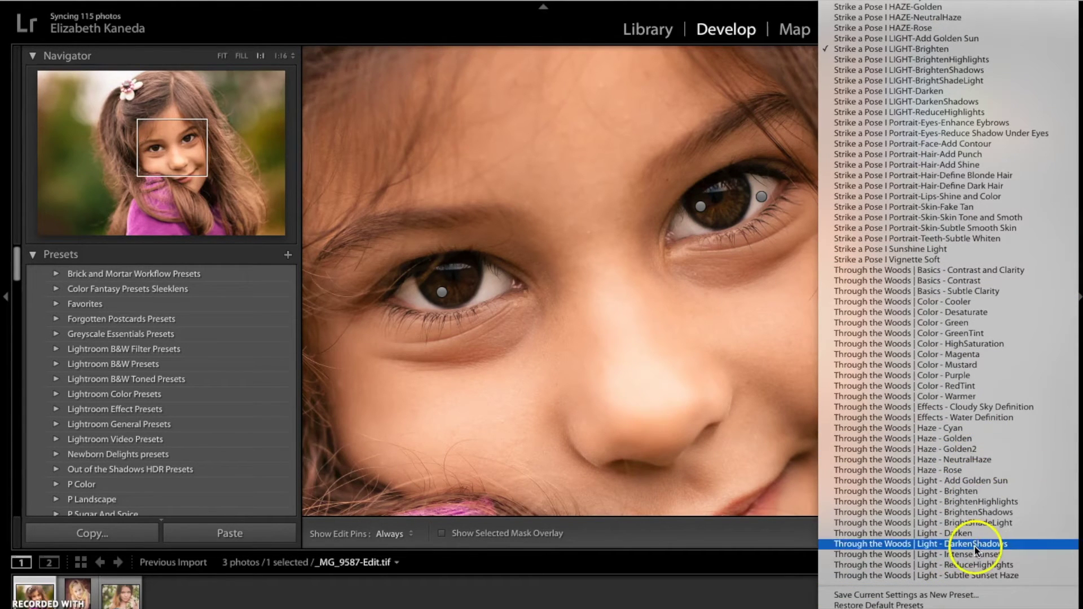
{"action": "left_click", "coordinate": [971, 500]}
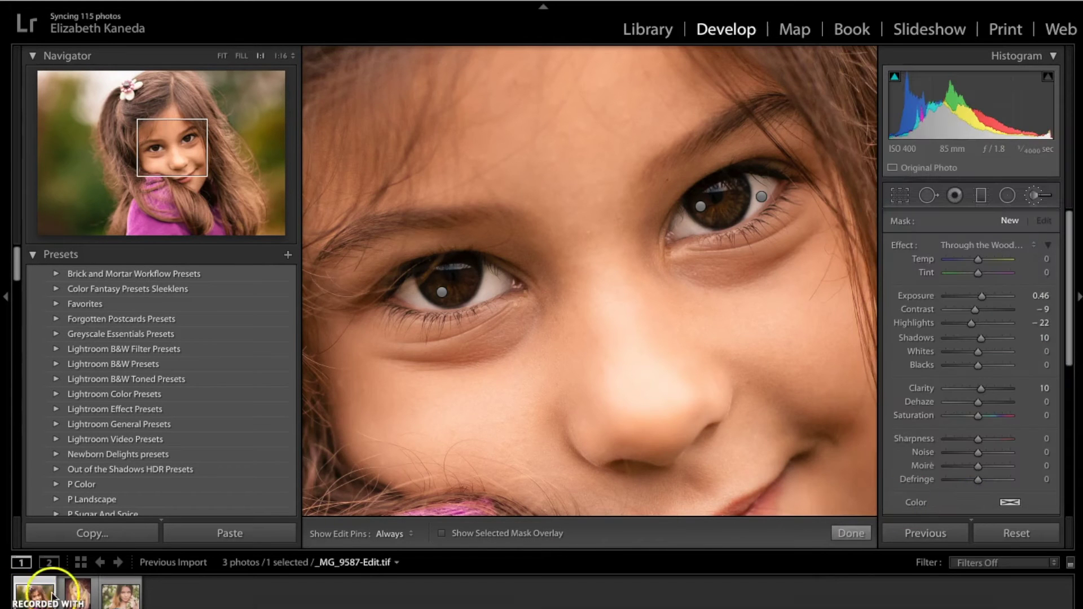
Switch the new mask's effect to the Strike a Pose LIGHT-Brighten preset
{"action": "left_click", "coordinate": [1007, 247]}
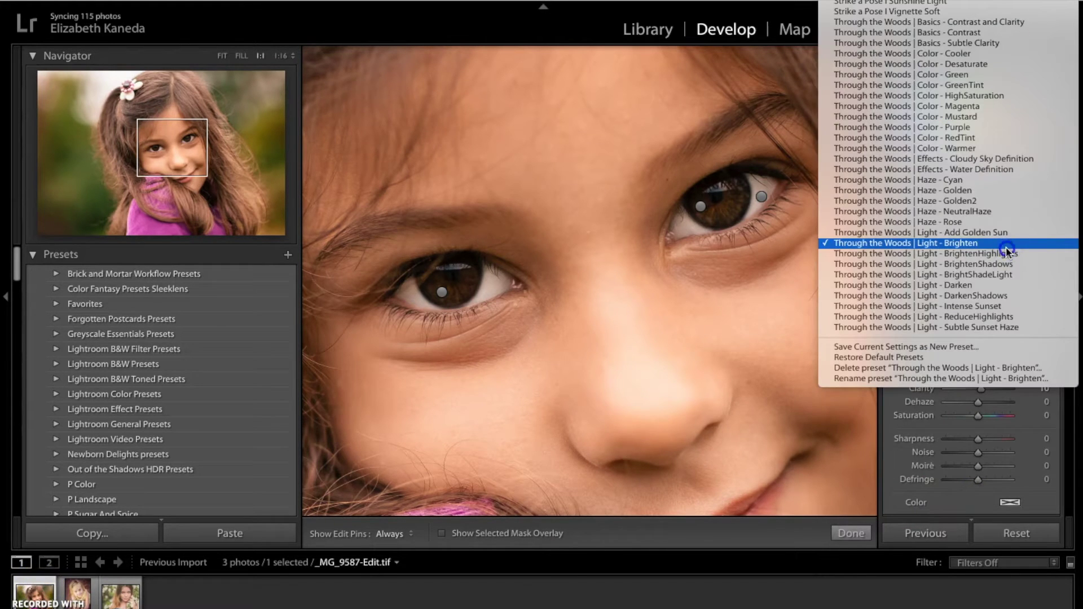
{"action": "left_click", "coordinate": [1006, 246]}
{"action": "left_click", "coordinate": [1008, 243]}
{"action": "scroll", "coordinate": [1005, 240], "scroll_direction": "up", "scroll_amount": 15}
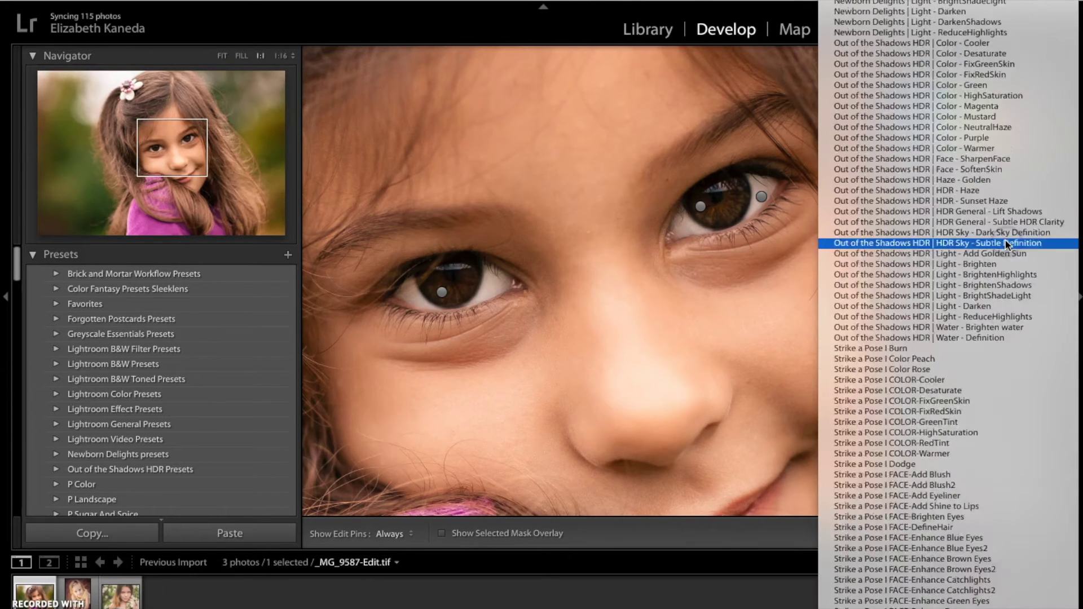
{"action": "scroll", "coordinate": [1005, 240], "scroll_direction": "down", "scroll_amount": 5}
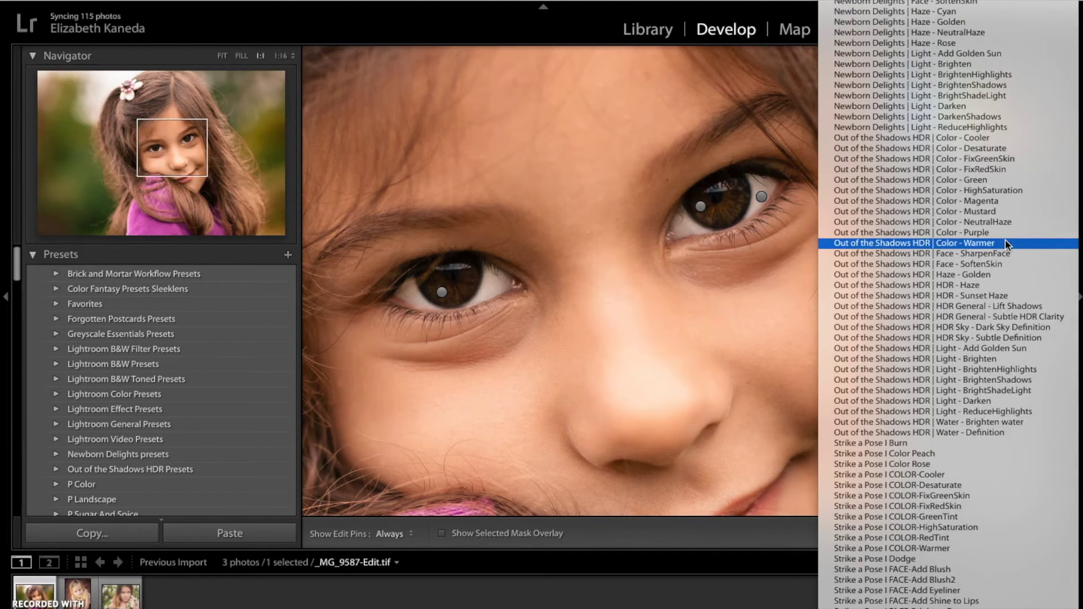
{"action": "scroll", "coordinate": [1005, 240], "scroll_direction": "down", "scroll_amount": 8}
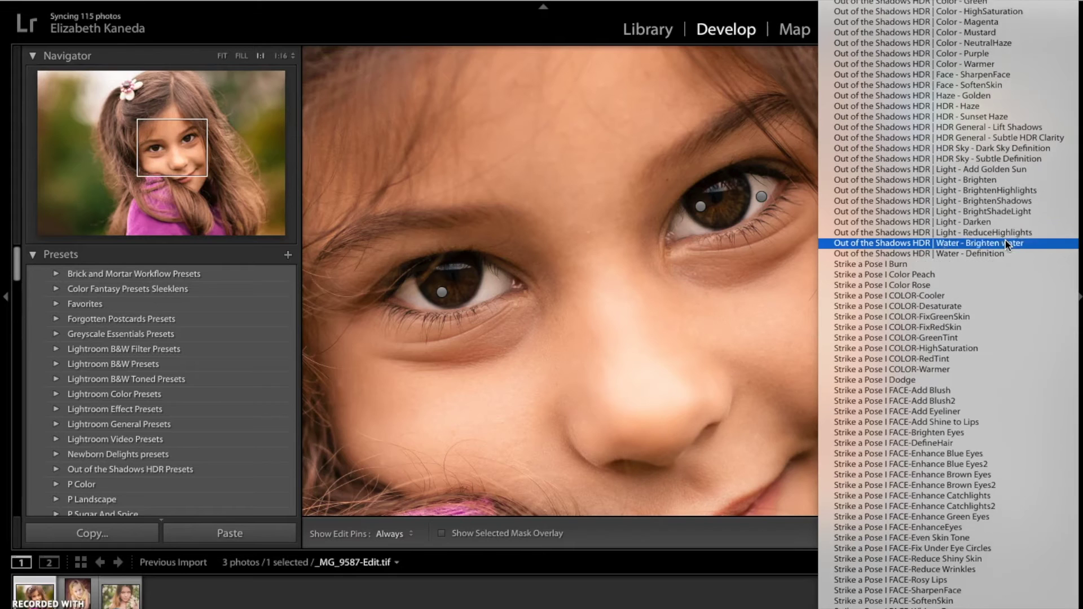
{"action": "scroll", "coordinate": [1005, 241], "scroll_direction": "down", "scroll_amount": 4}
{"action": "scroll", "coordinate": [971, 452], "scroll_direction": "down", "scroll_amount": 8}
{"action": "left_click", "coordinate": [950, 496]}
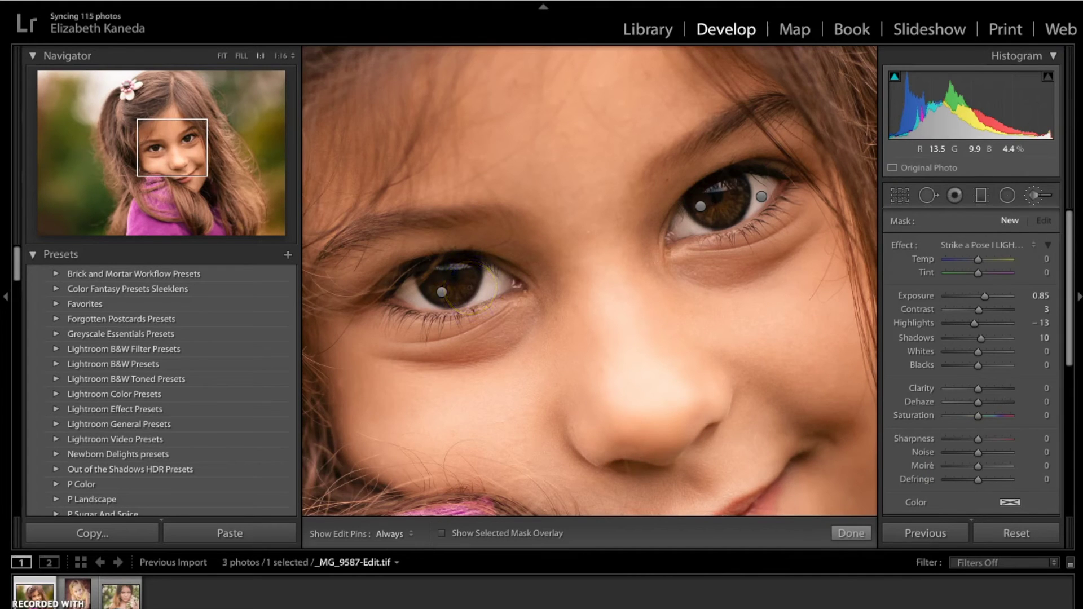
Brush the brightening effect over the catchlights in the upper part of both irises and set the mask's exposure to 1.90
{"action": "key", "text": "h"}
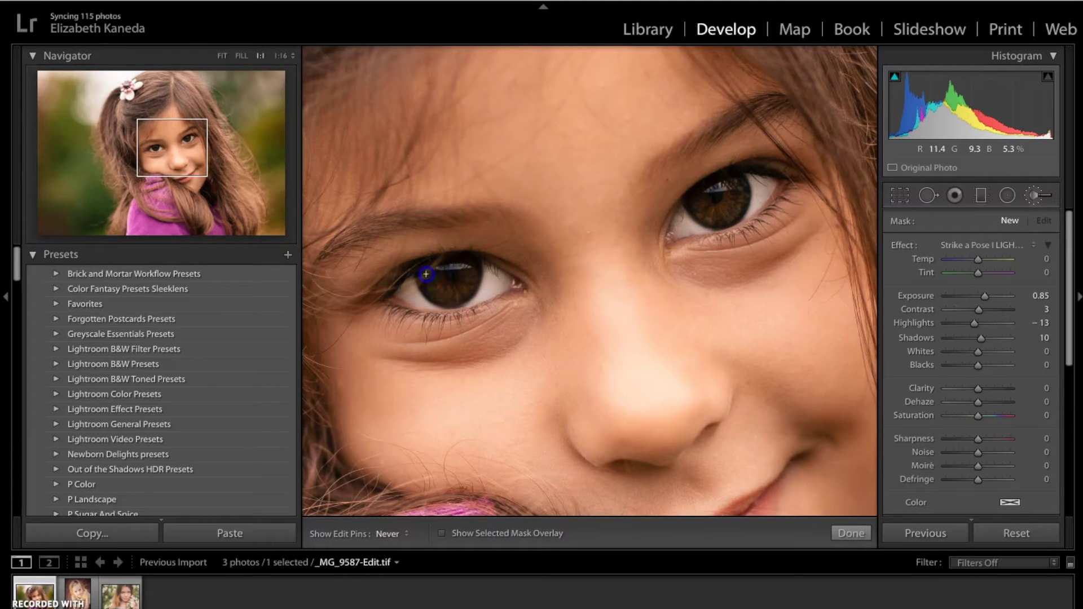
{"action": "left_click", "coordinate": [729, 187]}
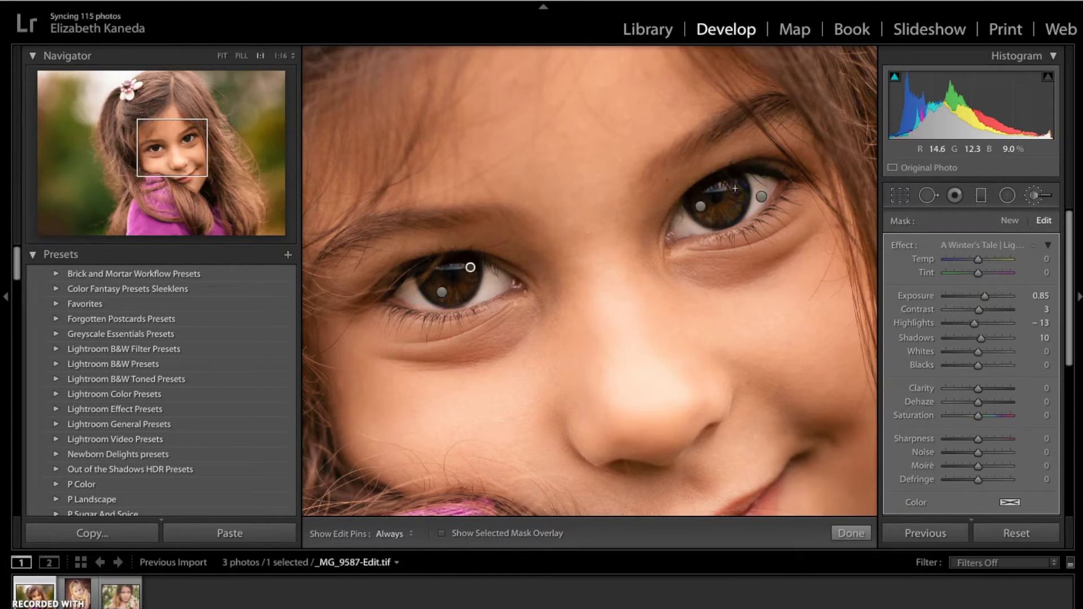
{"action": "left_click_drag", "start_coordinate": [980, 297], "coordinate": [992, 301]}
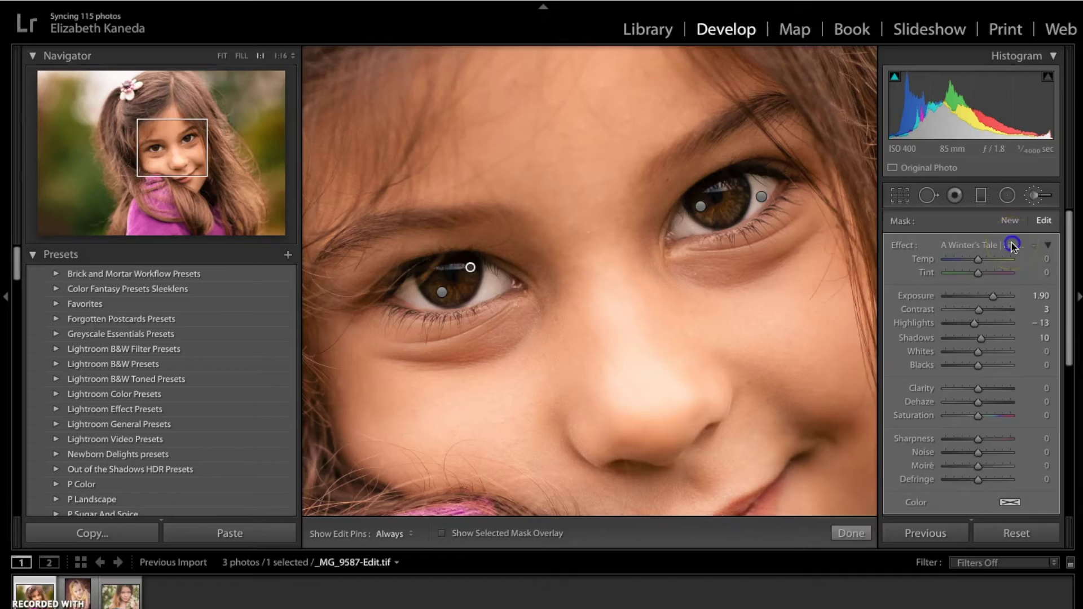
Start a new brush mask with the Strike a Pose LIGHT-Darken effect, undoing that effect's change to the catchlight mask
{"action": "left_click", "coordinate": [1012, 246]}
{"action": "scroll", "coordinate": [1013, 247], "scroll_direction": "down", "scroll_amount": 15}
{"action": "scroll", "coordinate": [1011, 241], "scroll_direction": "down", "scroll_amount": 20}
{"action": "scroll", "coordinate": [1011, 241], "scroll_direction": "down", "scroll_amount": 18}
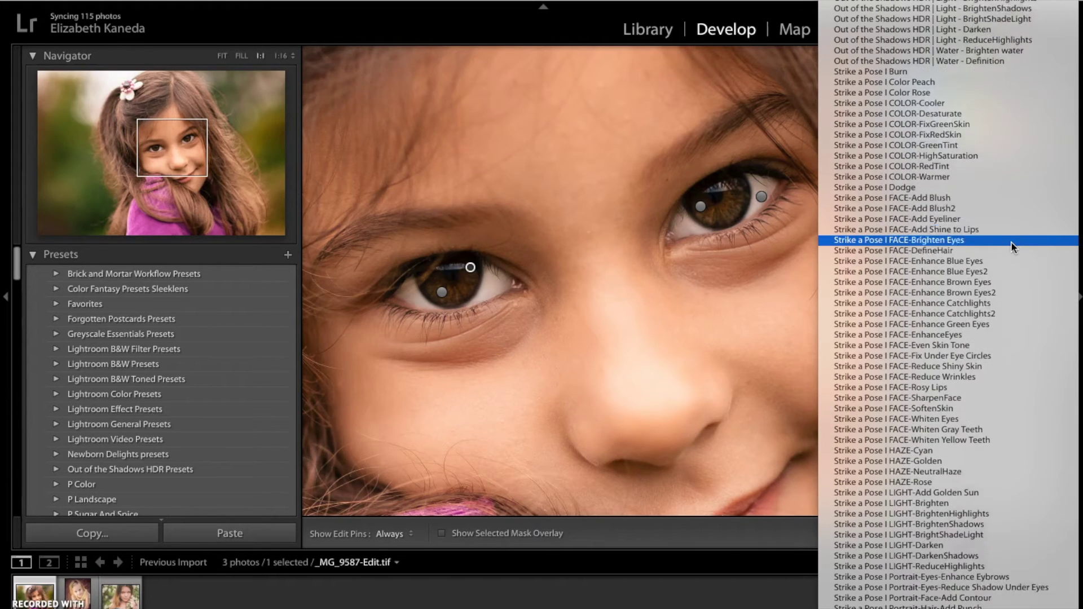
{"action": "scroll", "coordinate": [1011, 242], "scroll_direction": "down", "scroll_amount": 3}
{"action": "left_click", "coordinate": [938, 491]}
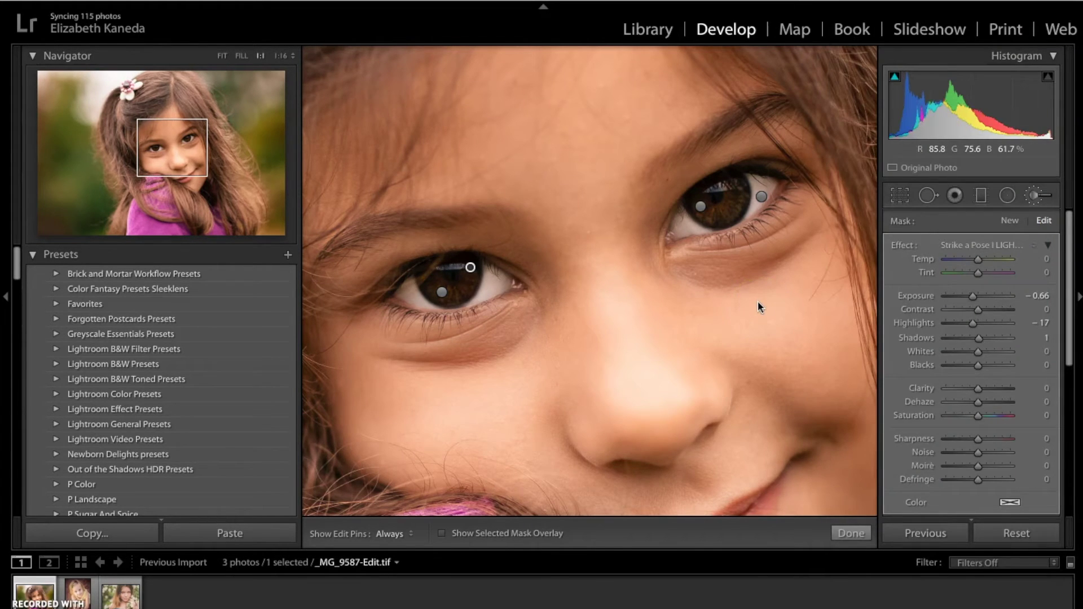
{"action": "key", "text": "ctrl+z"}
{"action": "left_click", "coordinate": [1012, 222]}
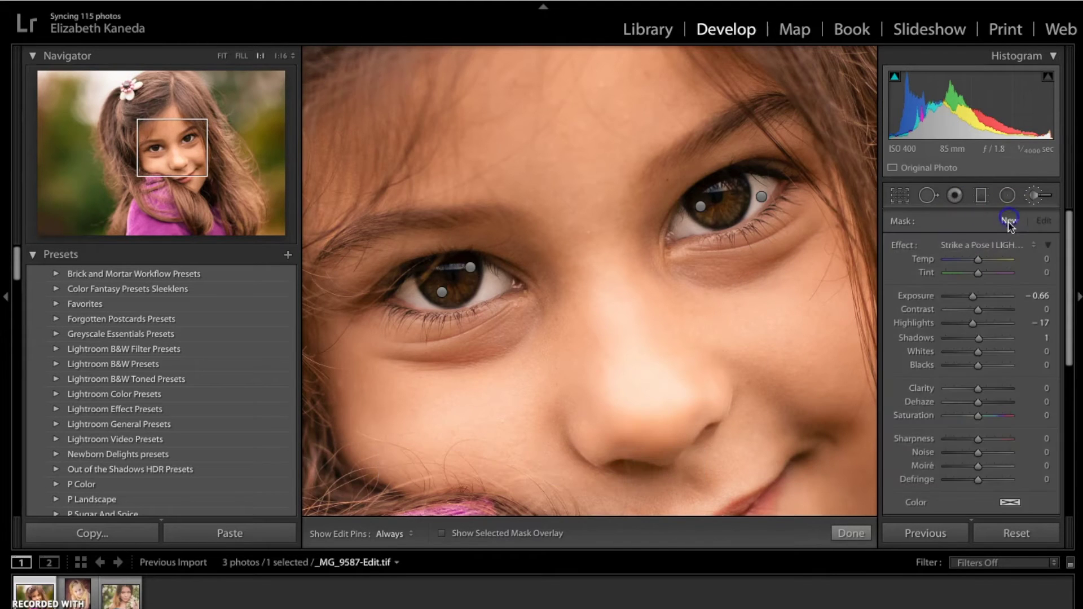
{"action": "left_click", "coordinate": [1008, 246]}
{"action": "left_click", "coordinate": [1008, 250]}
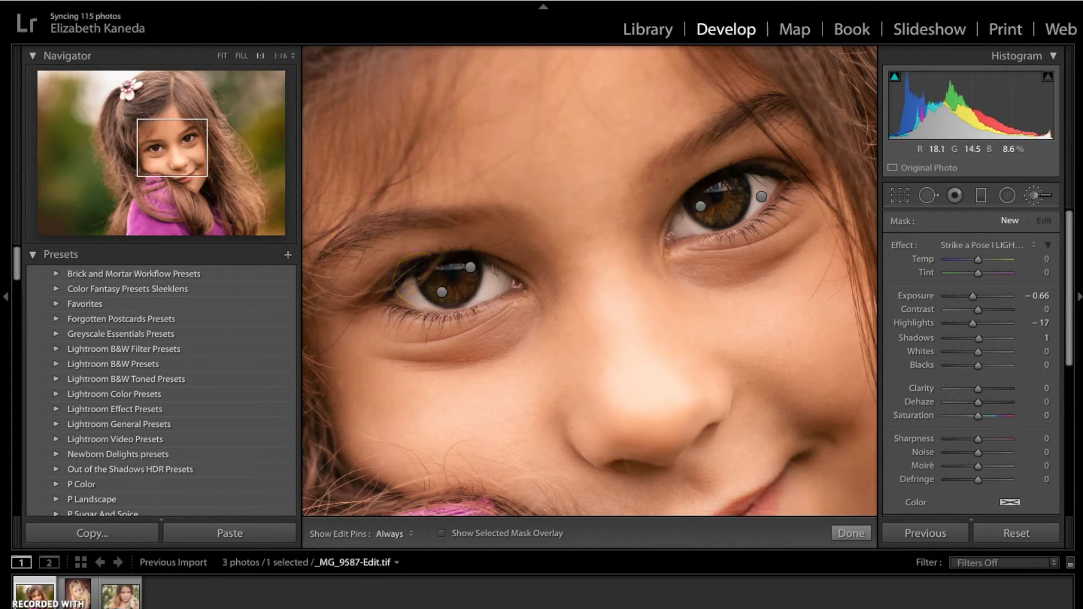
Paint the darkening effect around the outer rims of both irises
{"action": "left_click", "coordinate": [417, 277]}
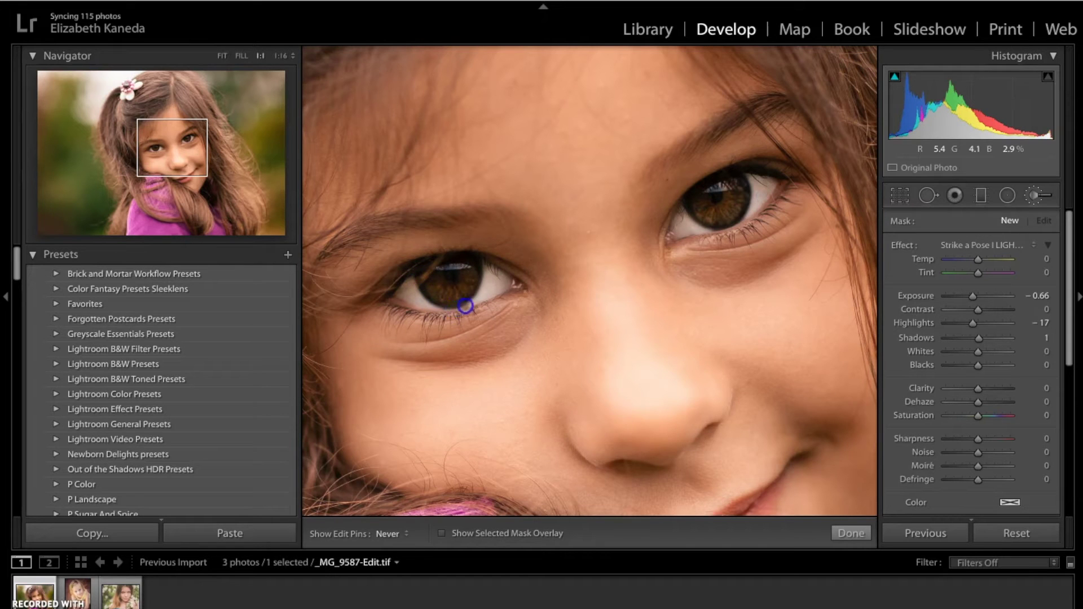
{"action": "left_click", "coordinate": [474, 263]}
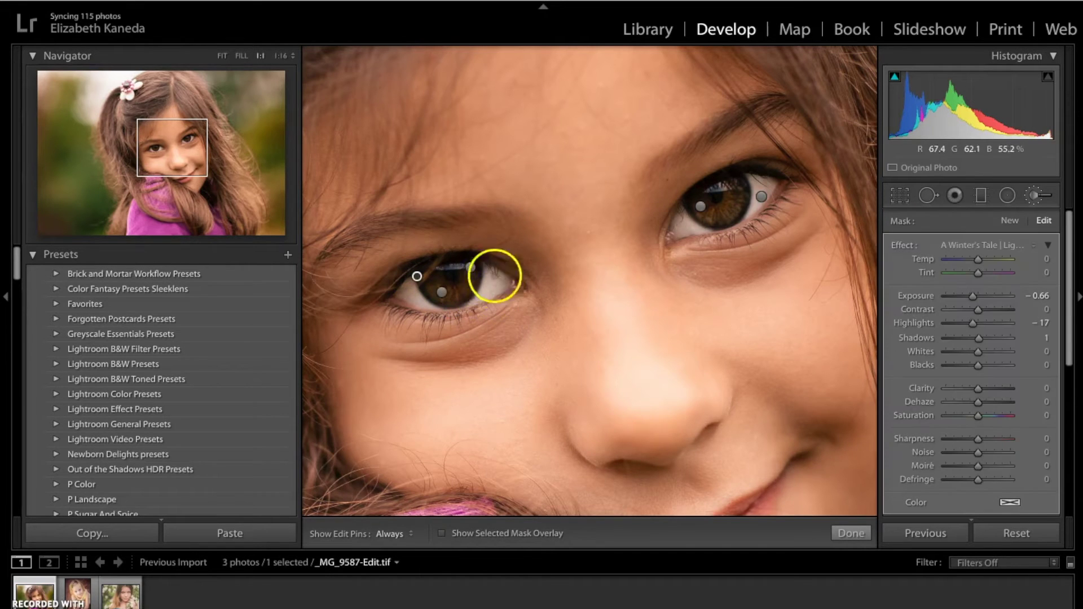
{"action": "left_click", "coordinate": [691, 209]}
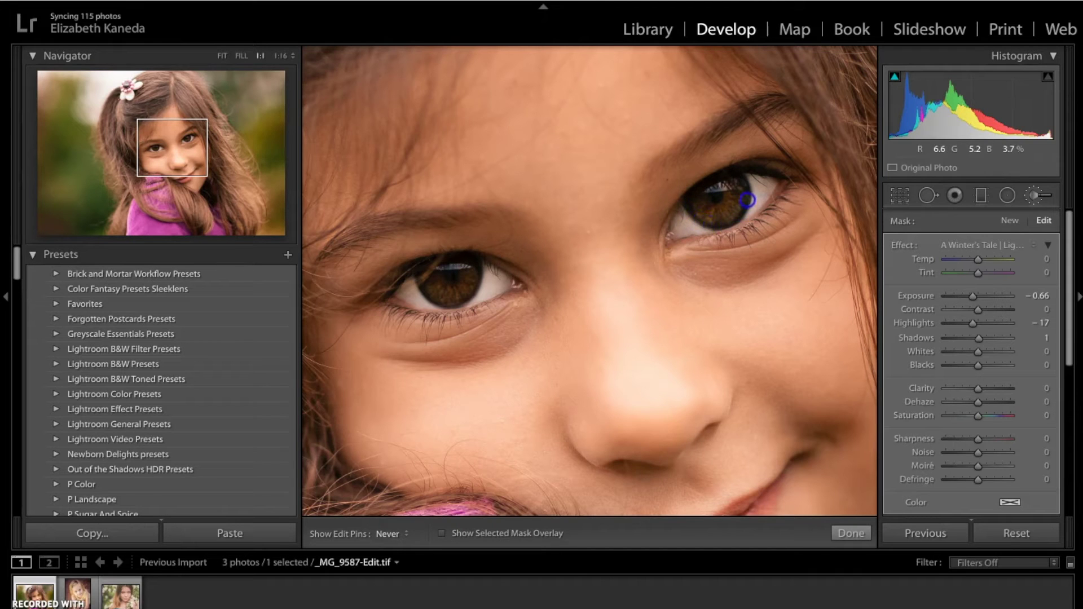
{"action": "key", "text": "h"}
{"action": "mouse_move", "coordinate": [416, 282]}
{"action": "left_mouse_down"}
{"action": "mouse_move", "coordinate": [398, 273]}
{"action": "mouse_move", "coordinate": [431, 269]}
{"action": "left_mouse_up"}
{"action": "mouse_move", "coordinate": [693, 218]}
{"action": "left_mouse_down"}
{"action": "mouse_move", "coordinate": [718, 189]}
{"action": "mouse_move", "coordinate": [693, 186]}
{"action": "left_mouse_up"}
{"action": "key", "text": "h"}
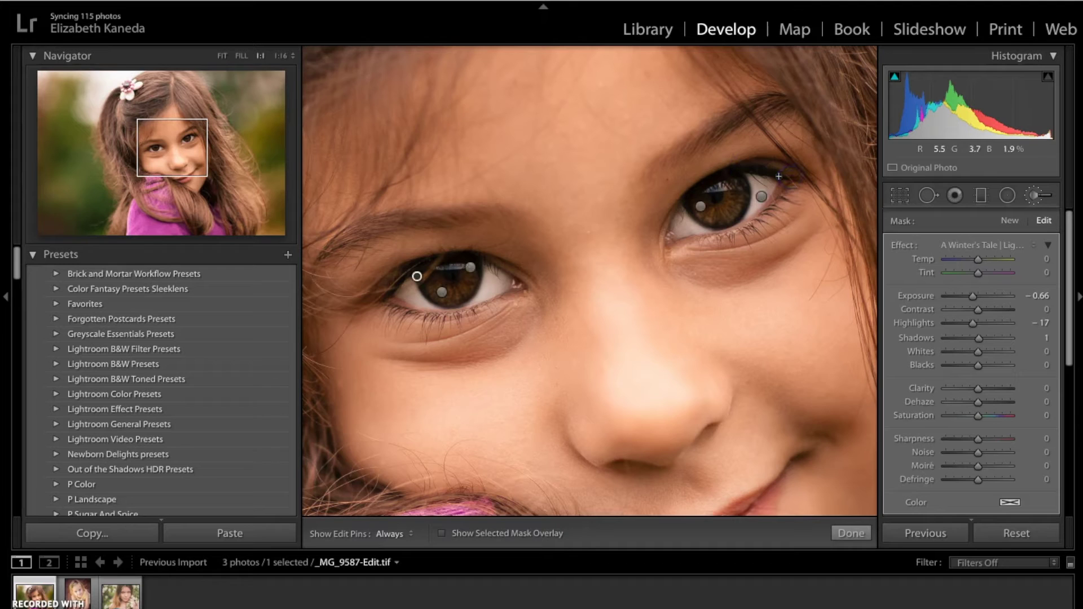
Brush more darkening along the lower and outer edges of both irises, and close the Adjustment Brush
{"action": "mouse_move", "coordinate": [762, 196]}
{"action": "left_mouse_down"}
{"action": "mouse_move", "coordinate": [769, 204]}
{"action": "mouse_move", "coordinate": [757, 222]}
{"action": "left_mouse_up"}
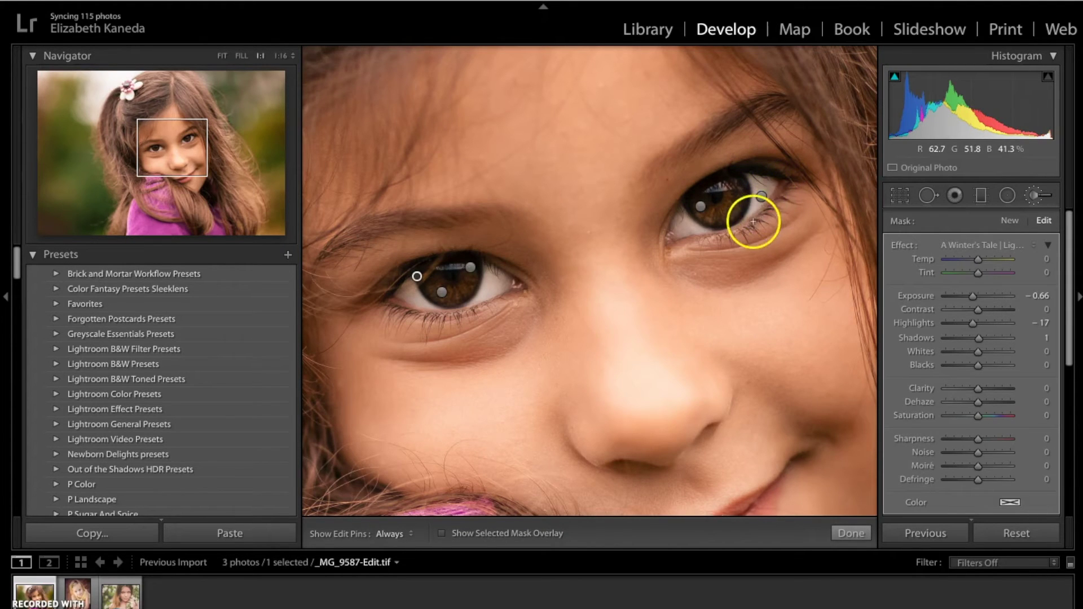
{"action": "key", "text": "h"}
{"action": "key", "text": "h"}
{"action": "mouse_move", "coordinate": [268, 375]}
{"action": "left_mouse_down"}
{"action": "mouse_move", "coordinate": [350, 302]}
{"action": "mouse_move", "coordinate": [416, 271]}
{"action": "left_mouse_up"}
{"action": "key", "text": "h"}
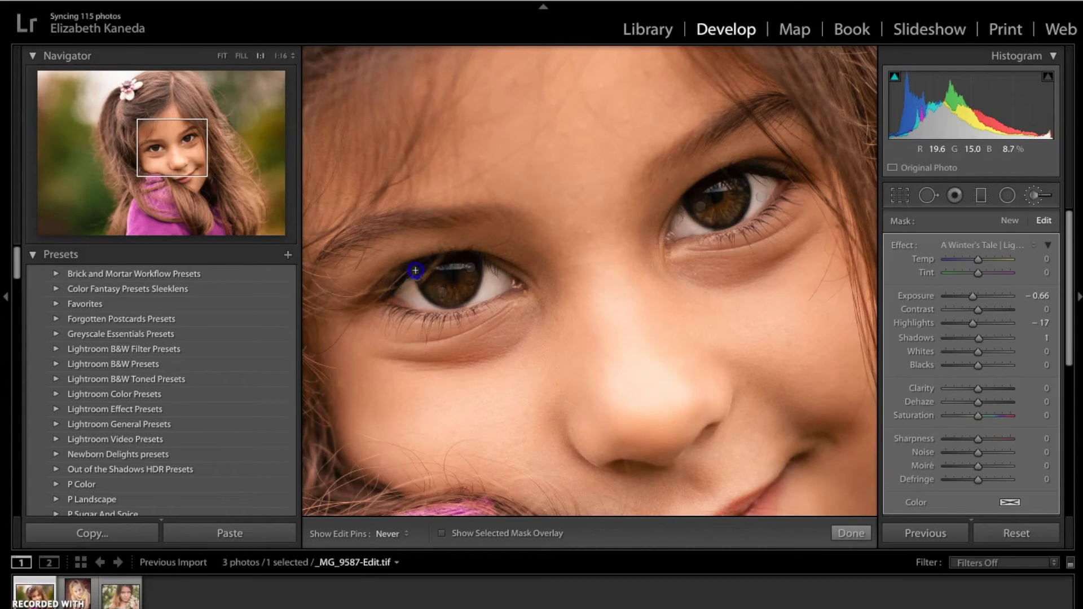
{"action": "left_click_drag", "start_coordinate": [507, 308], "coordinate": [463, 308]}
{"action": "key", "text": "h"}
{"action": "key", "text": "h"}
{"action": "left_click", "coordinate": [1035, 211]}
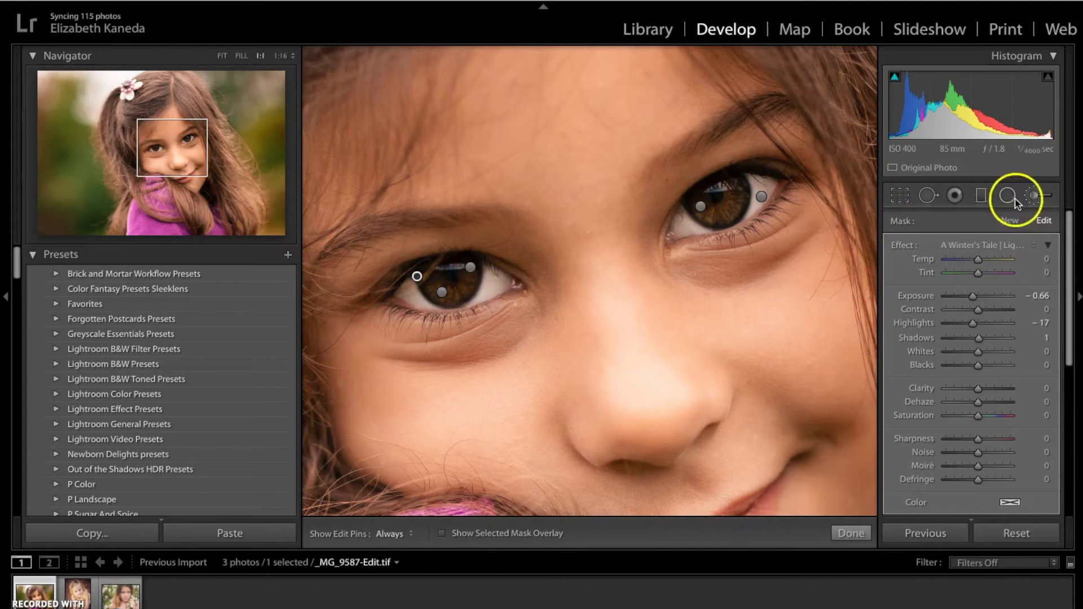
{"action": "left_click", "coordinate": [1035, 195]}
Compare the close-up of the eyes before and after the retouching
{"action": "key", "text": "backslash"}
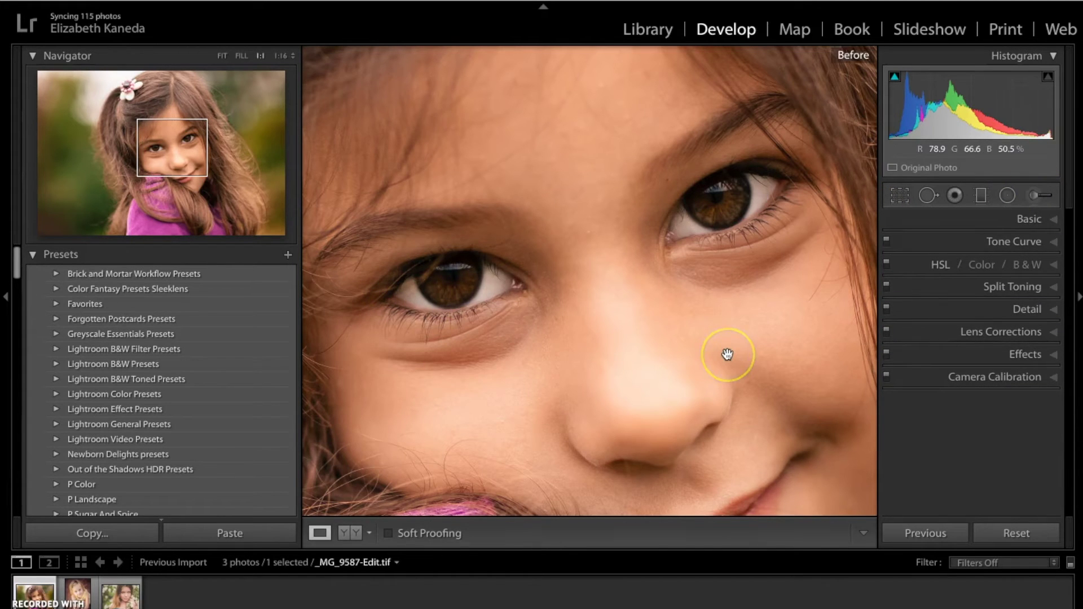
{"action": "key", "text": "backslash"}
{"action": "key", "text": "backslash"}
{"action": "key", "text": "backslash"}
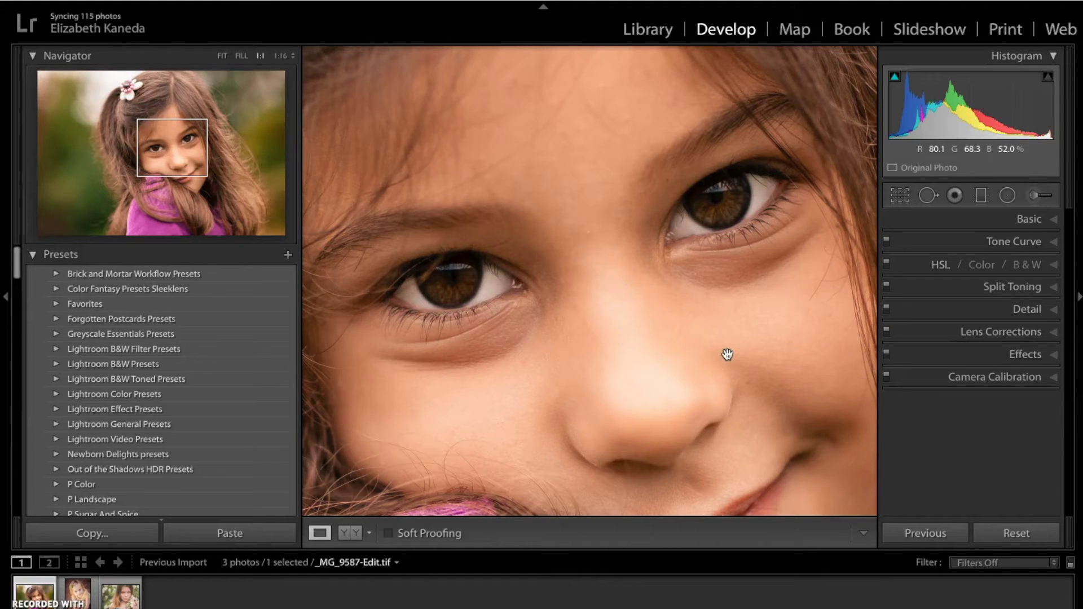
Fit the whole portrait in view and compare its before and after versions
{"action": "left_click", "coordinate": [222, 56]}
{"action": "key", "text": "backslash"}
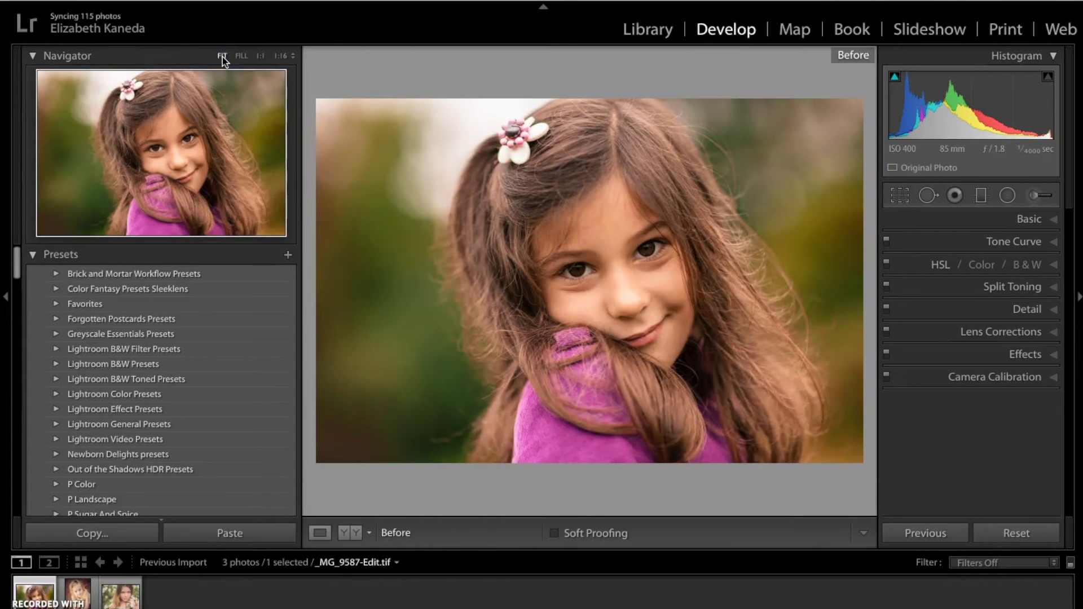
{"action": "key", "text": "backslash"}
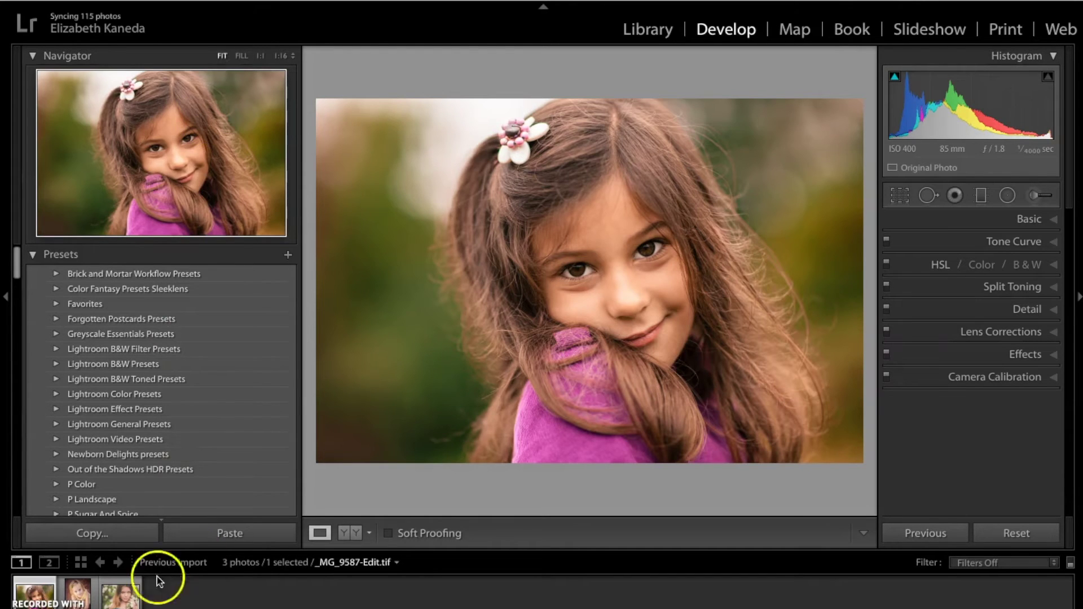
Open the woman's portrait IMG_0579-Edit.tif and magnify it to 3:1 with both eyes in view
{"action": "left_click", "coordinate": [124, 599]}
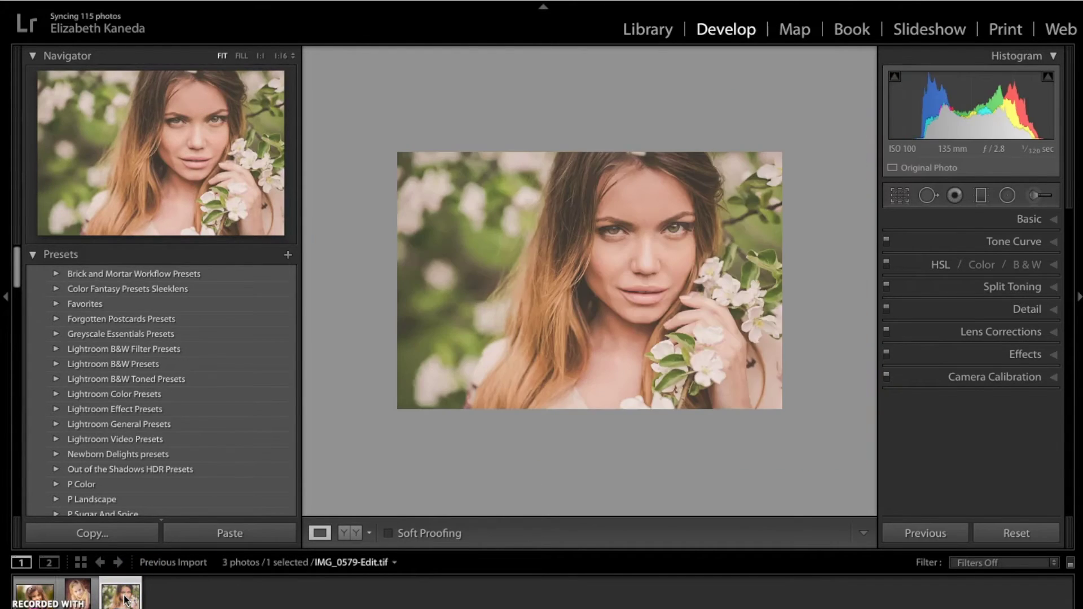
{"action": "left_click", "coordinate": [261, 56]}
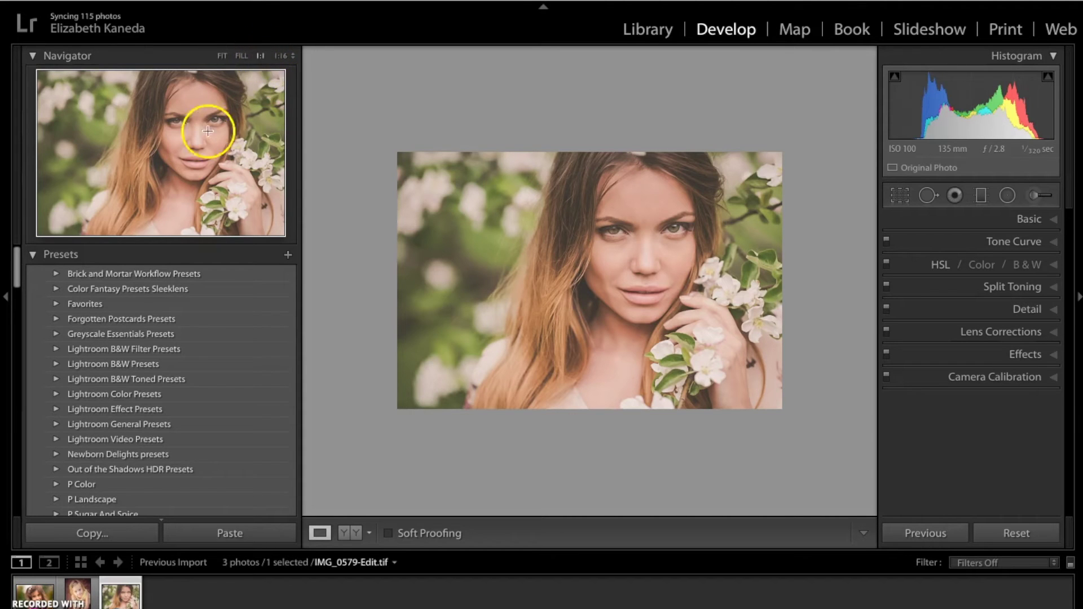
{"action": "left_click", "coordinate": [289, 55]}
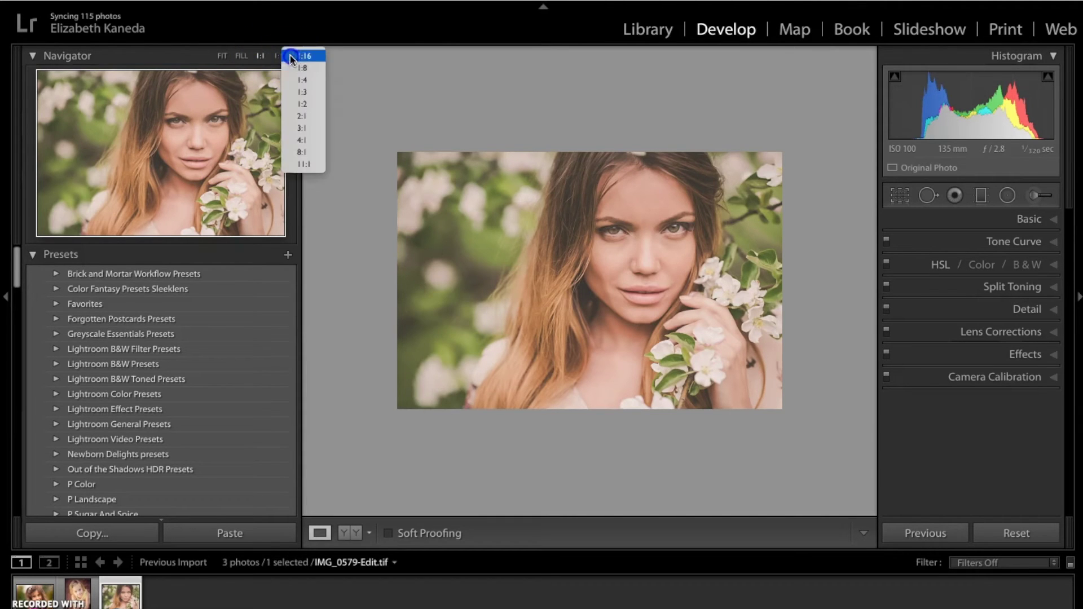
{"action": "left_click", "coordinate": [303, 116]}
{"action": "left_click", "coordinate": [208, 141]}
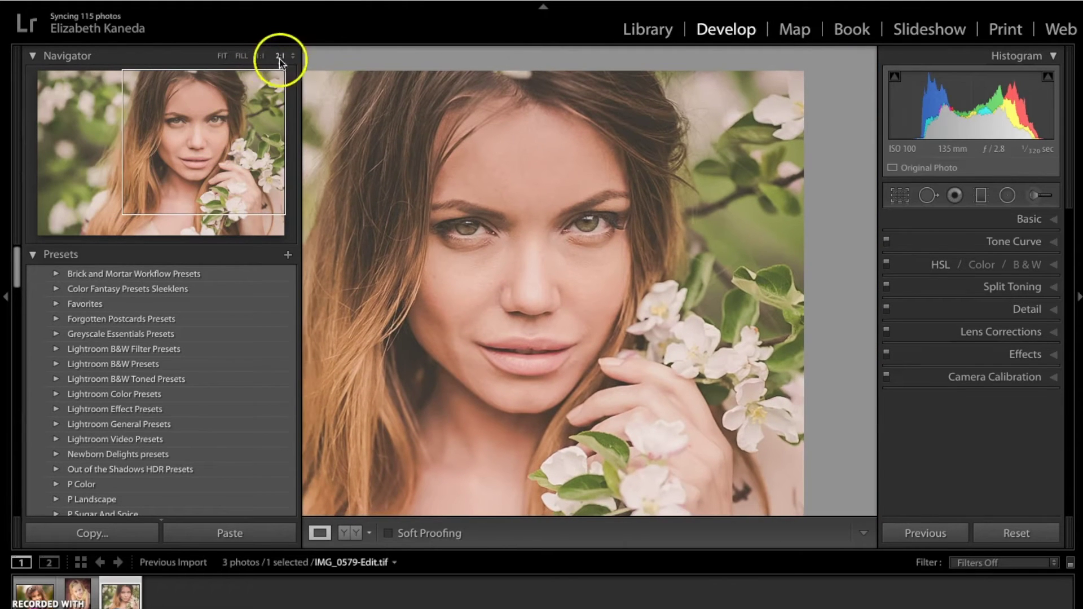
{"action": "left_click", "coordinate": [290, 56]}
{"action": "left_click", "coordinate": [301, 68]}
{"action": "left_click", "coordinate": [210, 141]}
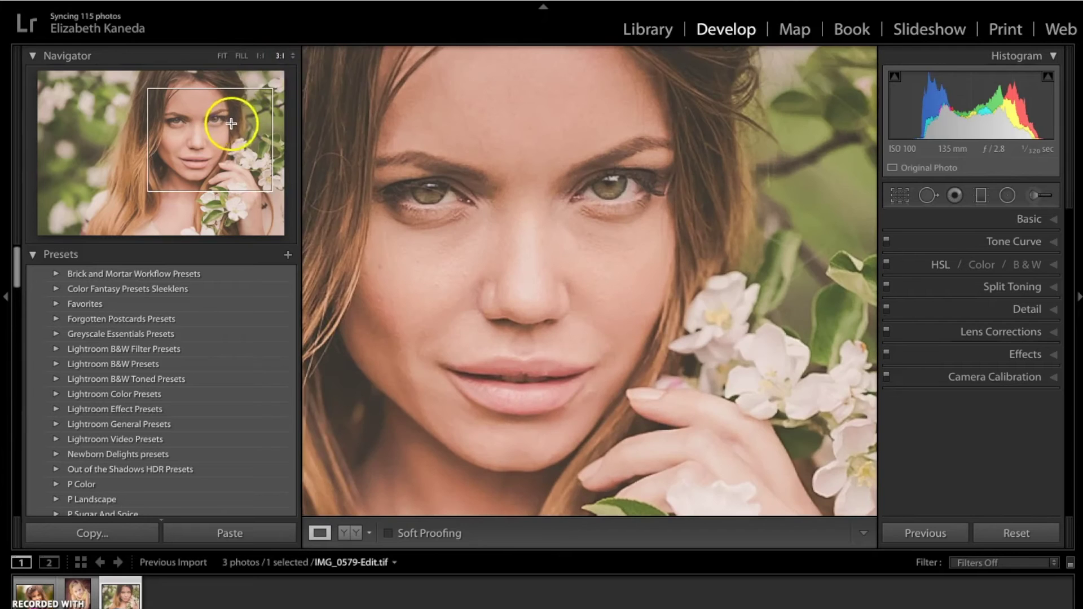
{"action": "left_click_drag", "start_coordinate": [209, 146], "coordinate": [198, 143]}
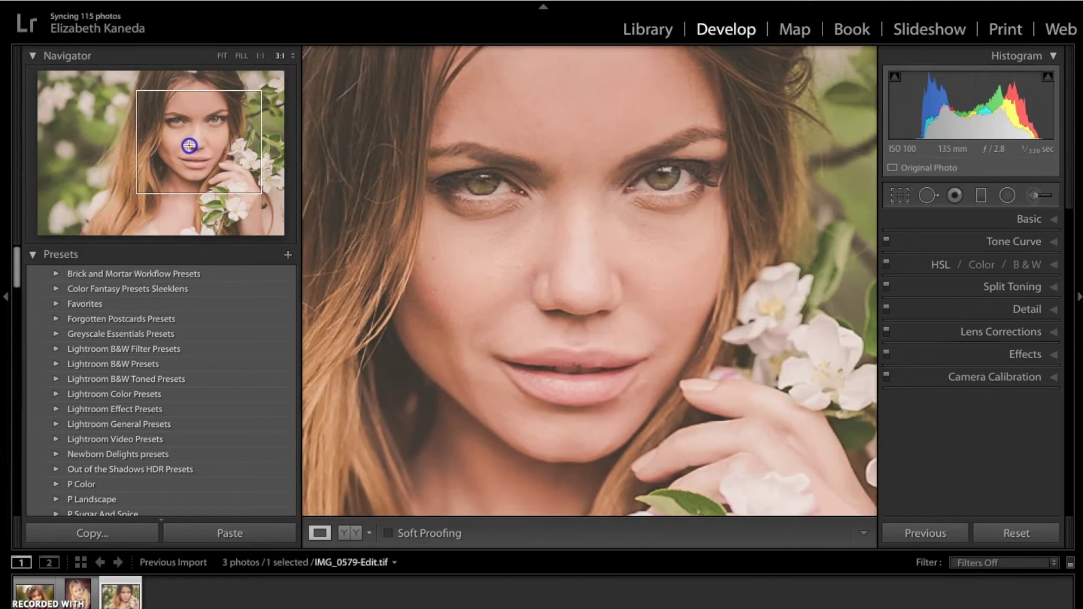
Activate the Adjustment Brush with the Strike a Pose FACE-Whiten Eyes preset
{"action": "left_click", "coordinate": [1035, 196]}
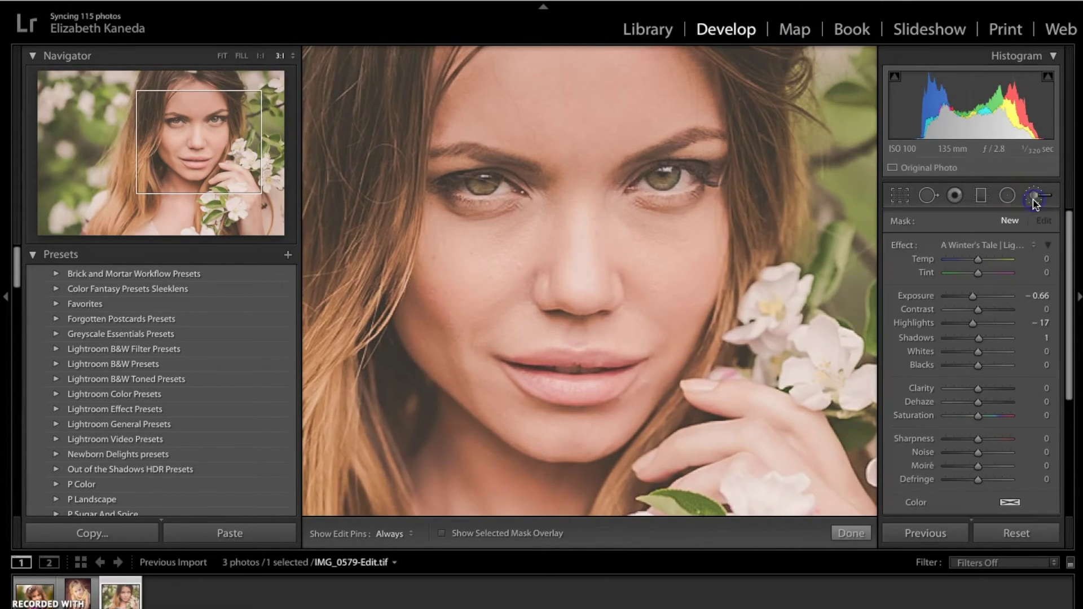
{"action": "left_click", "coordinate": [1009, 245]}
{"action": "scroll", "coordinate": [1010, 245], "scroll_direction": "down", "scroll_amount": 10}
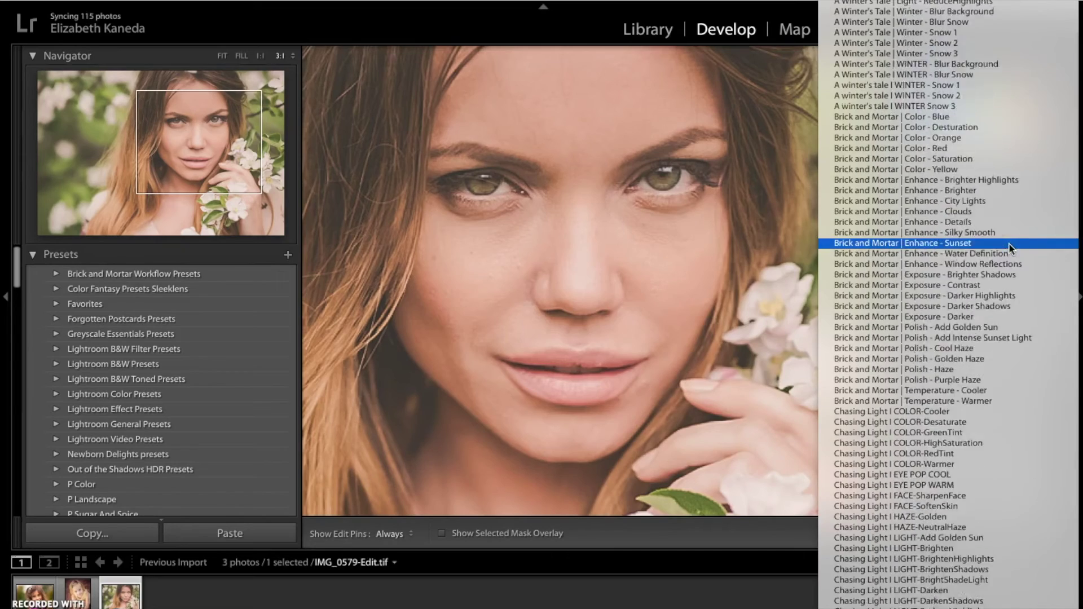
{"action": "scroll", "coordinate": [1010, 245], "scroll_direction": "down", "scroll_amount": 20}
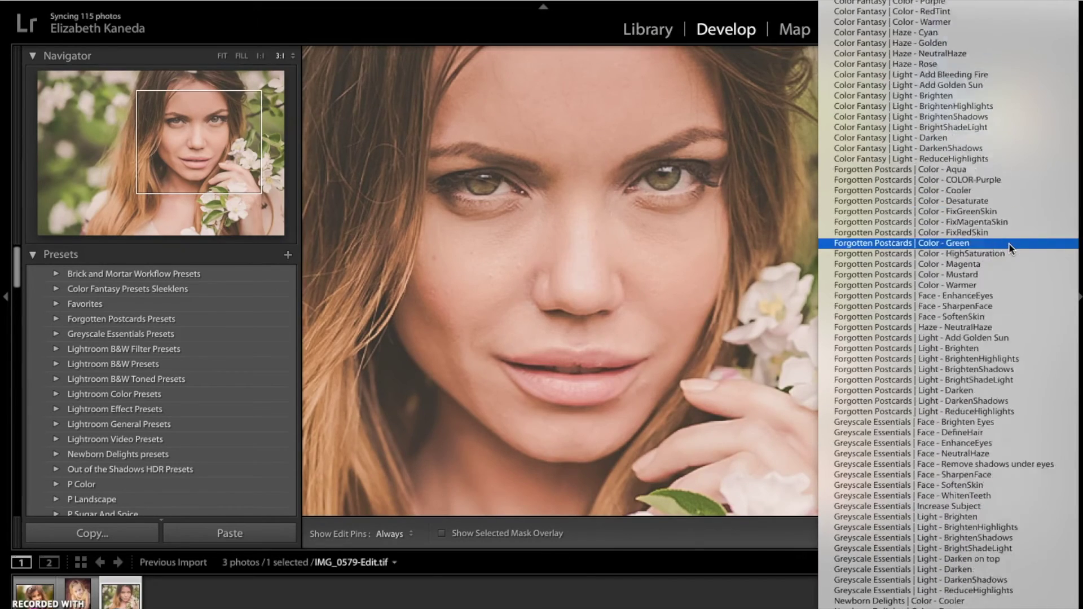
{"action": "scroll", "coordinate": [1010, 249], "scroll_direction": "down", "scroll_amount": 20}
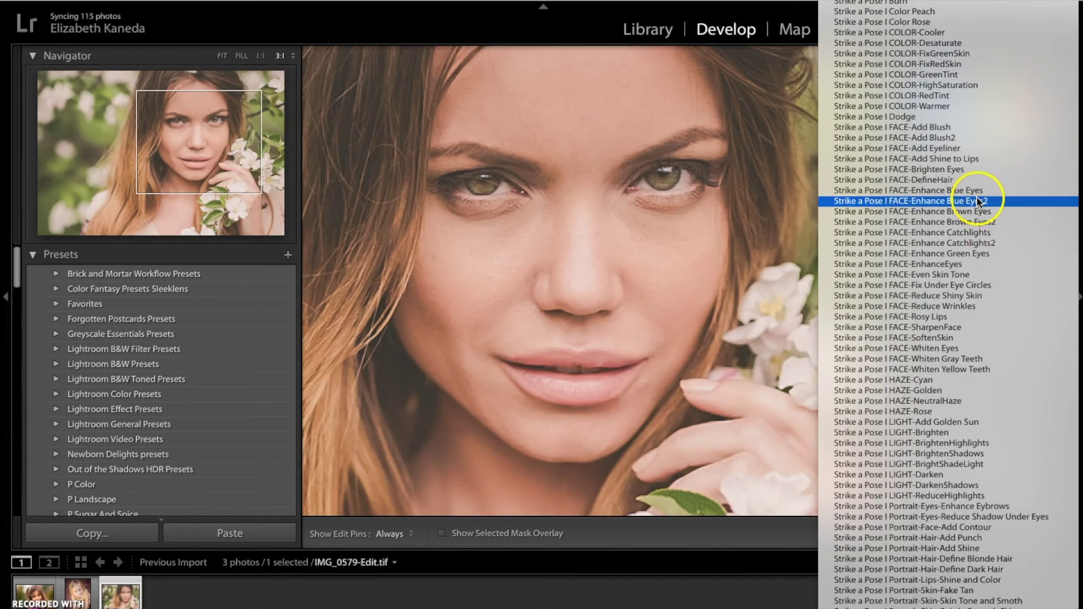
{"action": "left_click", "coordinate": [945, 350]}
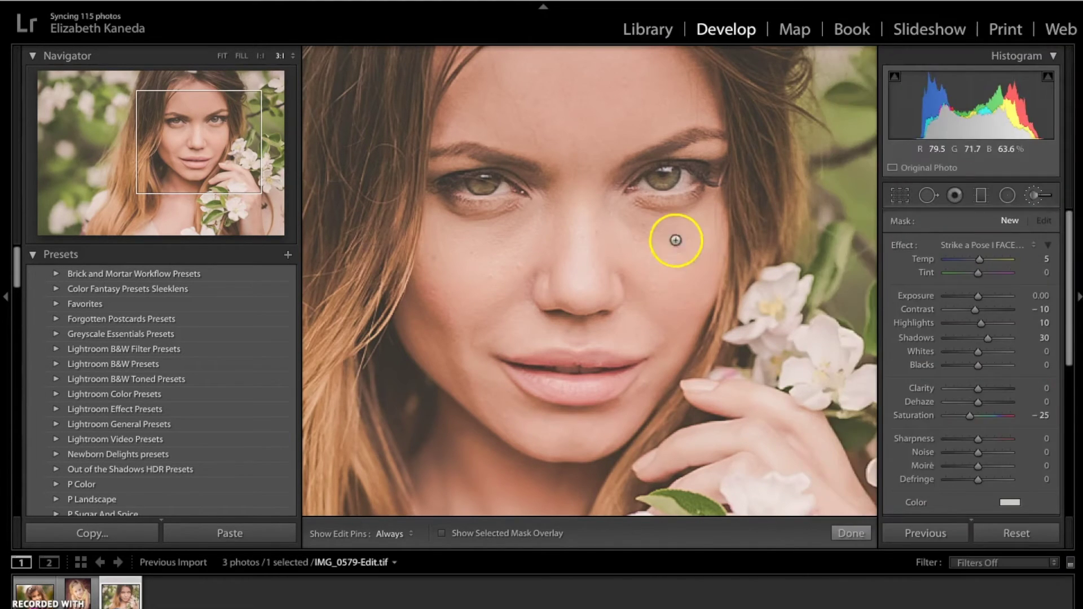
Paint the whitening effect over the whites of both eyes and set the mask's exposure to 1.94
{"action": "key", "text": "h"}
{"action": "left_click", "coordinate": [684, 175]}
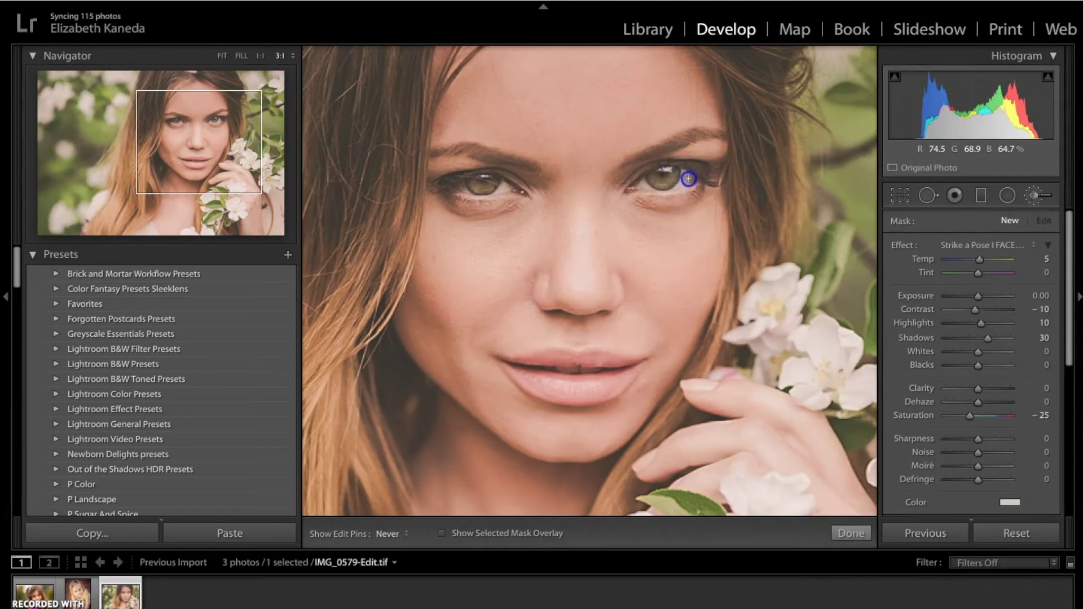
{"action": "left_click_drag", "start_coordinate": [685, 186], "coordinate": [683, 187]}
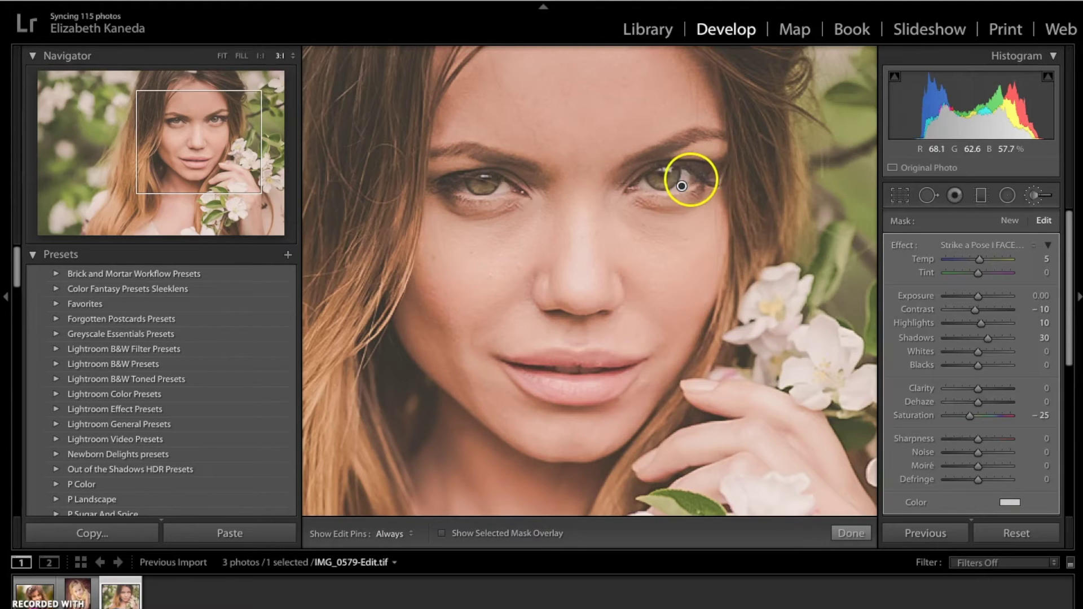
{"action": "left_click_drag", "start_coordinate": [644, 185], "coordinate": [647, 188]}
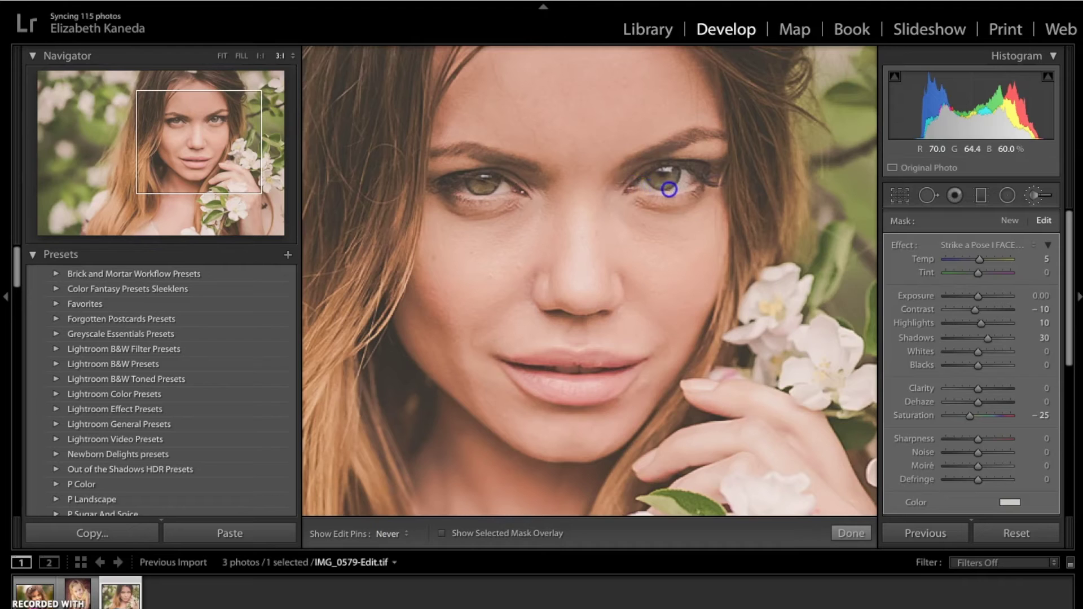
{"action": "left_click_drag", "start_coordinate": [688, 178], "coordinate": [688, 179]}
{"action": "left_click_drag", "start_coordinate": [496, 184], "coordinate": [454, 193]}
{"action": "left_click_drag", "start_coordinate": [978, 298], "coordinate": [994, 298]}
Choose the Strike a Pose FACE-Enhance Green Eyes preset for a new brush mask
{"action": "left_click", "coordinate": [984, 232]}
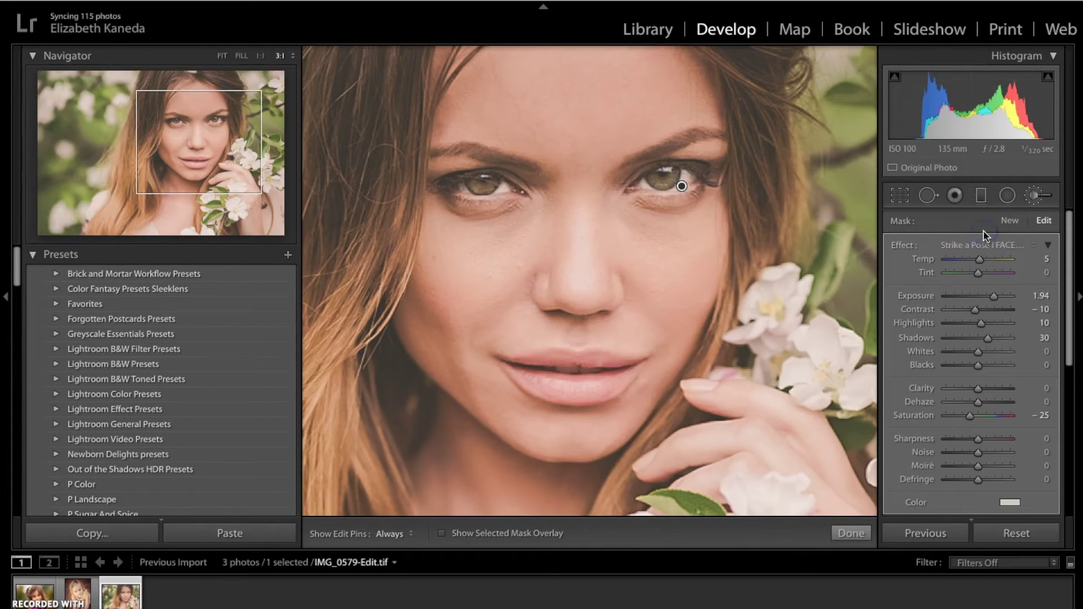
{"action": "left_click", "coordinate": [1051, 228]}
{"action": "left_click", "coordinate": [1012, 245]}
{"action": "left_click", "coordinate": [944, 243]}
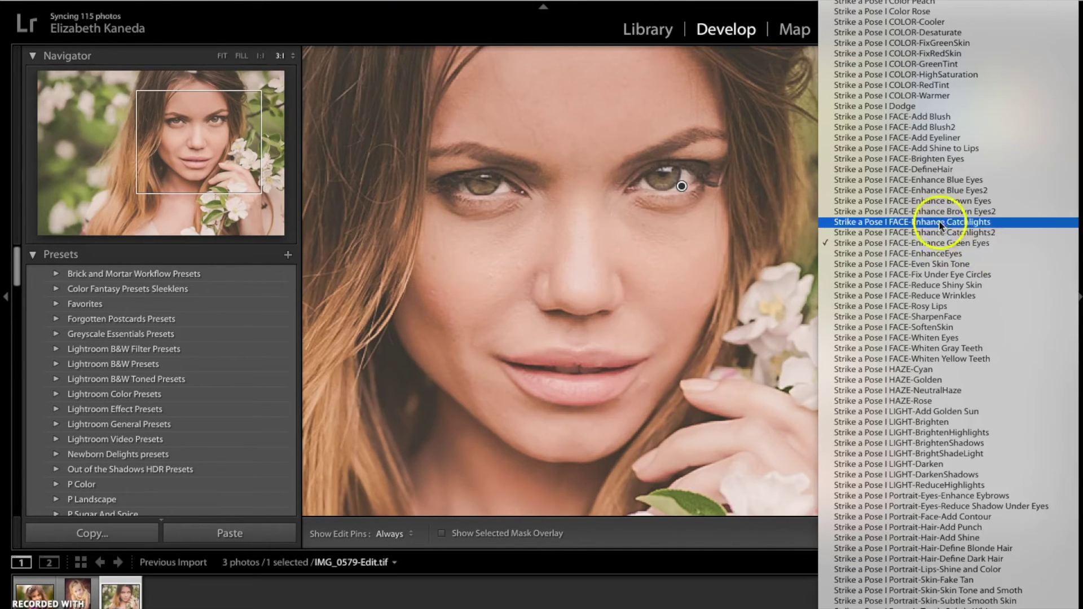
{"action": "left_click", "coordinate": [956, 247]}
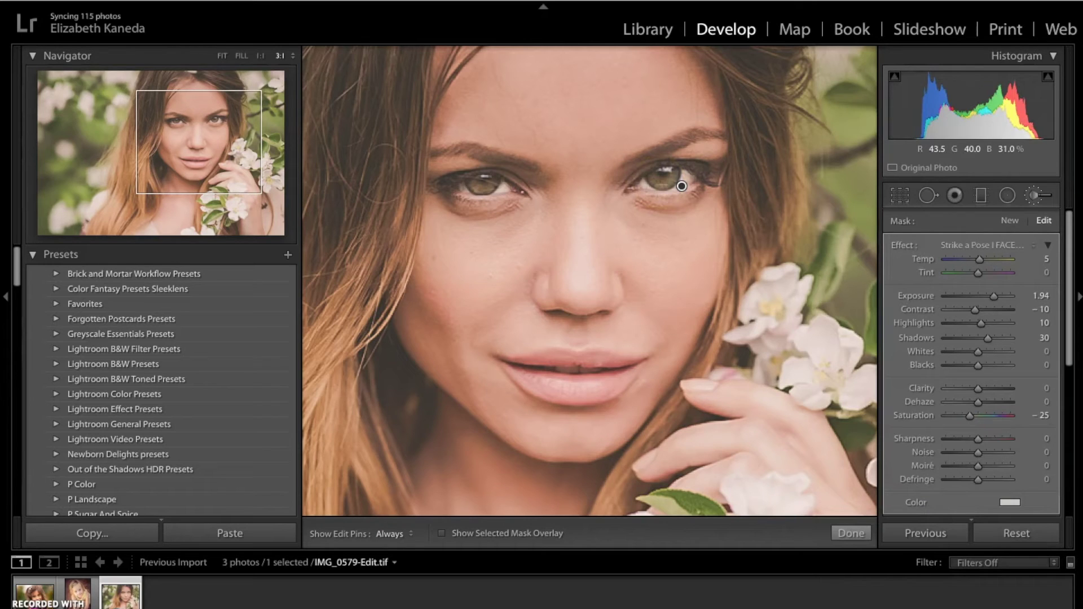
Brush over the irises of both eyes to lighten them
{"action": "left_click_drag", "start_coordinate": [685, 170], "coordinate": [660, 181]}
{"action": "left_click_drag", "start_coordinate": [468, 182], "coordinate": [488, 182]}
{"action": "key", "text": "h"}
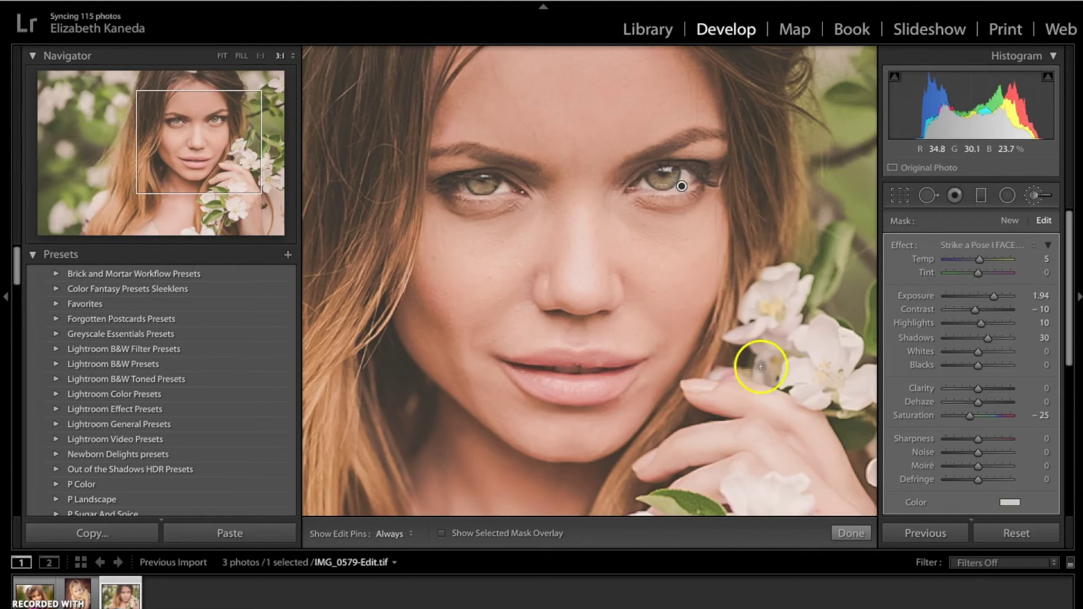
Prepare a new brush mask with a green color of hue 79 and 100% saturation, and an exposure of -1.78
{"action": "left_click", "coordinate": [1010, 501]}
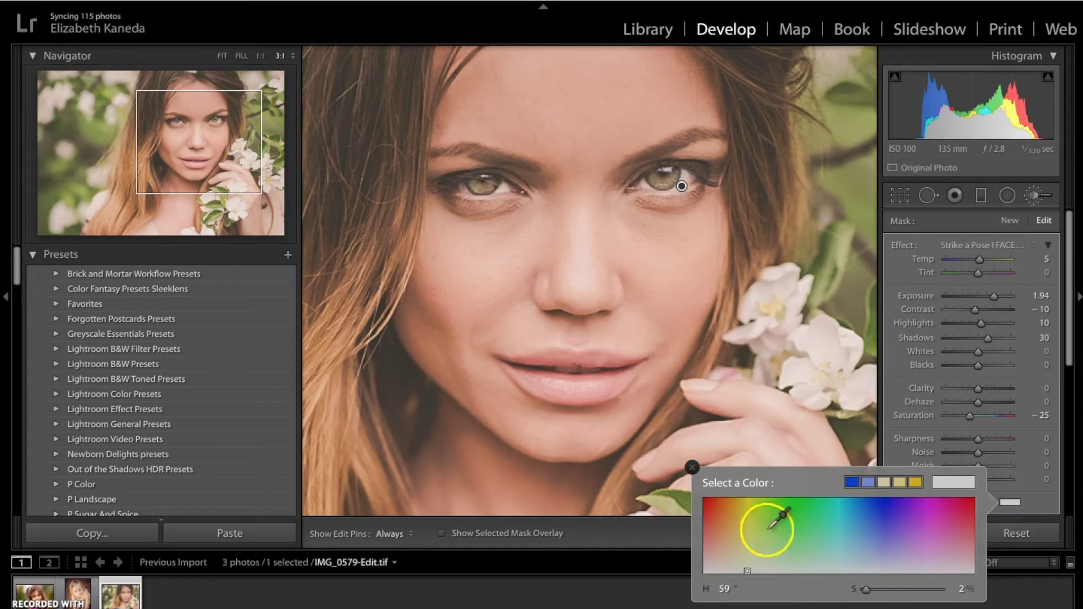
{"action": "left_click", "coordinate": [994, 232]}
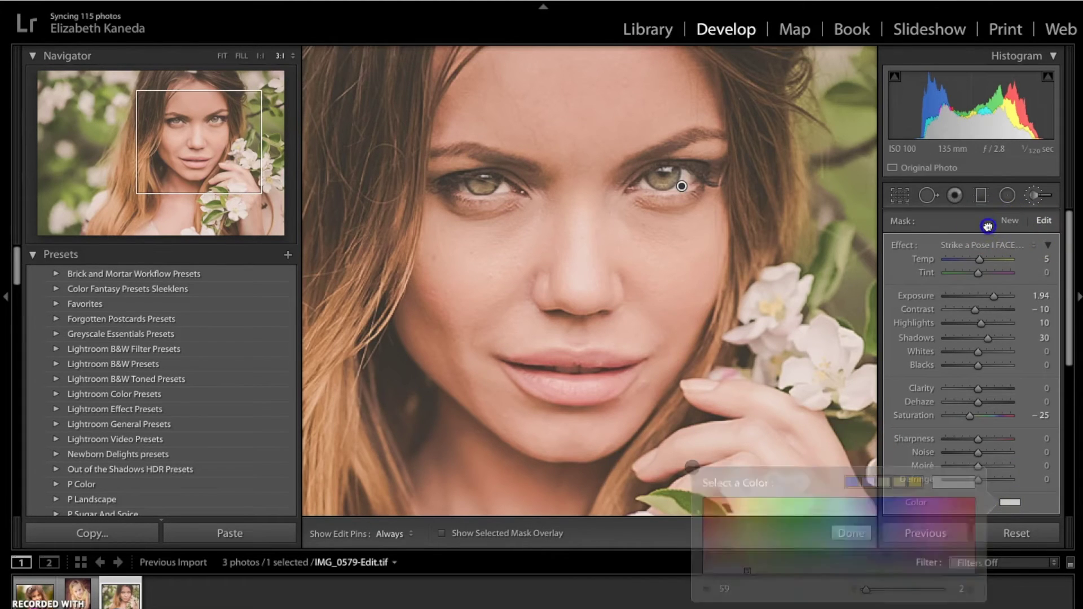
{"action": "left_click", "coordinate": [1011, 222]}
{"action": "left_click", "coordinate": [1010, 503]}
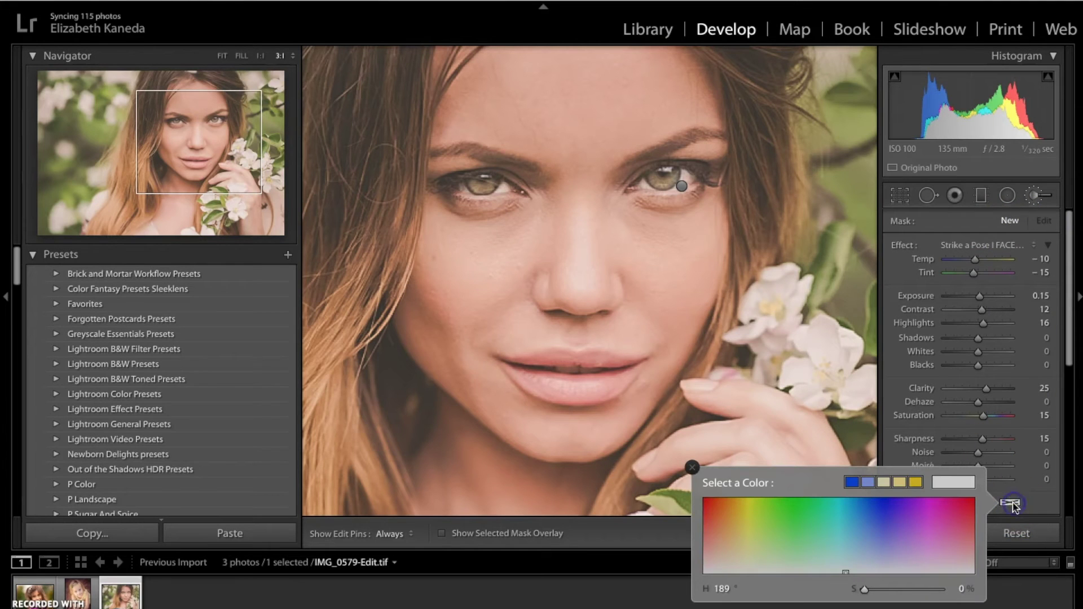
{"action": "left_click_drag", "start_coordinate": [887, 503], "coordinate": [762, 497]}
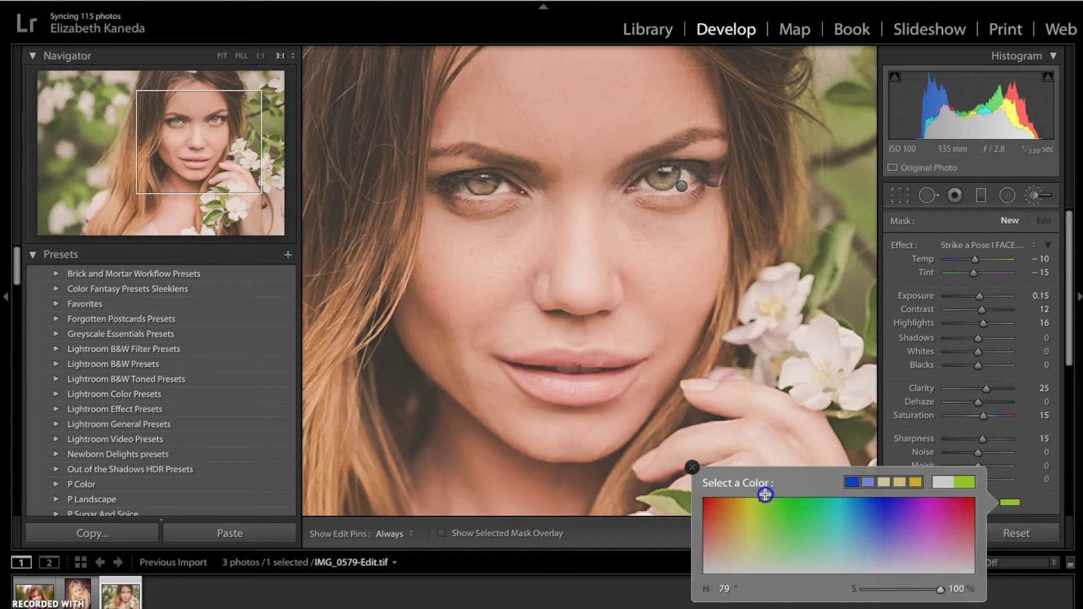
{"action": "left_click", "coordinate": [692, 467]}
{"action": "left_click_drag", "start_coordinate": [978, 297], "coordinate": [961, 300]}
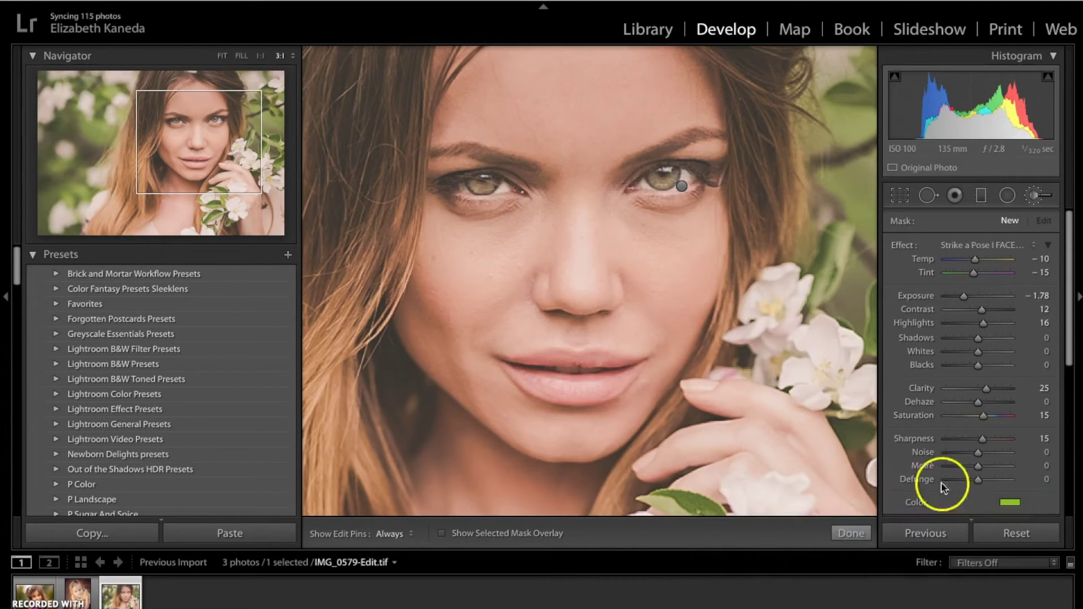
Paint the green tint over both irises and close the Adjustment Brush
{"action": "key", "text": "h"}
{"action": "left_click", "coordinate": [653, 178]}
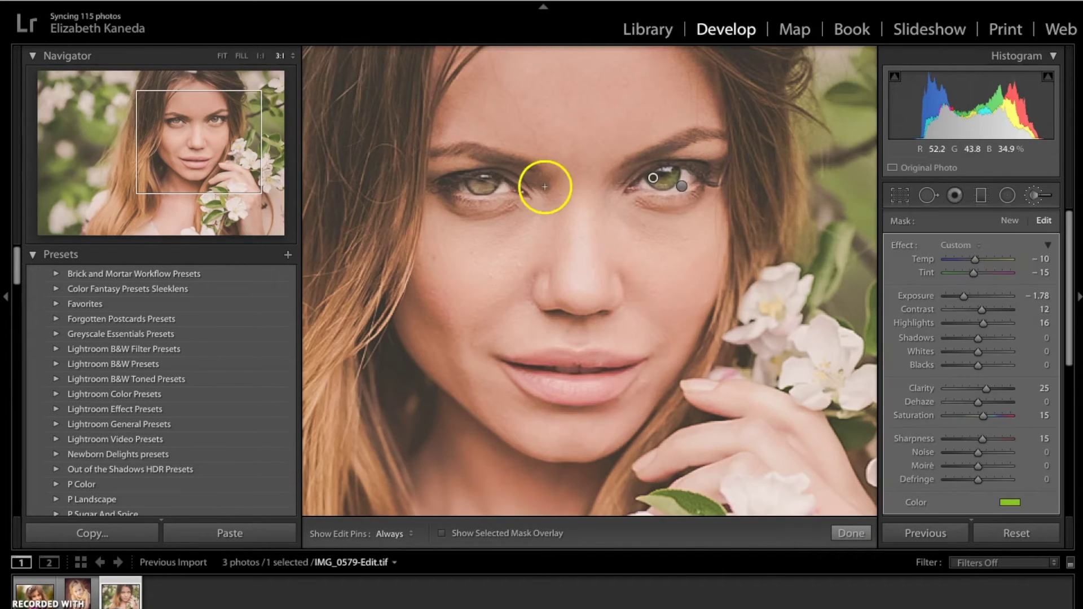
{"action": "left_click_drag", "start_coordinate": [478, 183], "coordinate": [468, 183]}
{"action": "left_click", "coordinate": [1014, 221]}
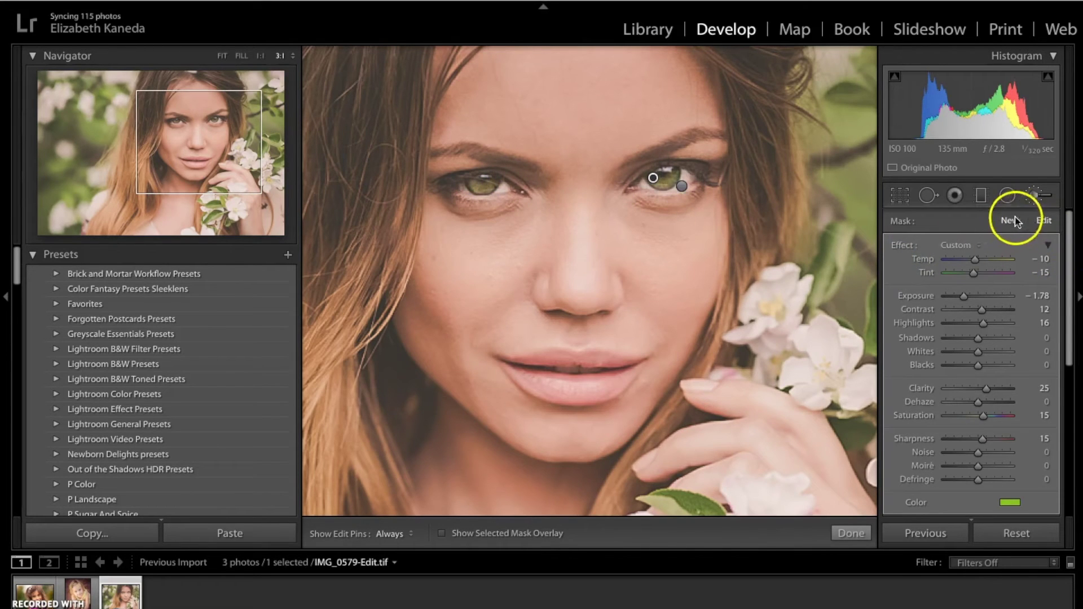
{"action": "left_click", "coordinate": [1037, 195]}
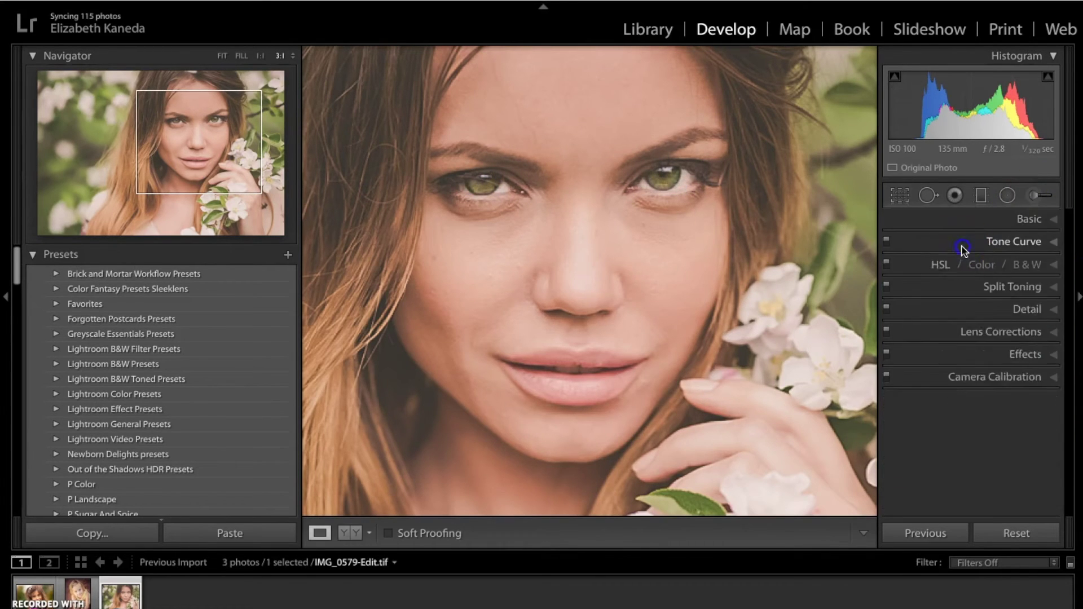
Reactivate the Adjustment Brush with the Strike a Pose FACE-Fix Under Eye Circles preset for a new mask
{"action": "left_click", "coordinate": [962, 248]}
{"action": "left_click", "coordinate": [980, 243]}
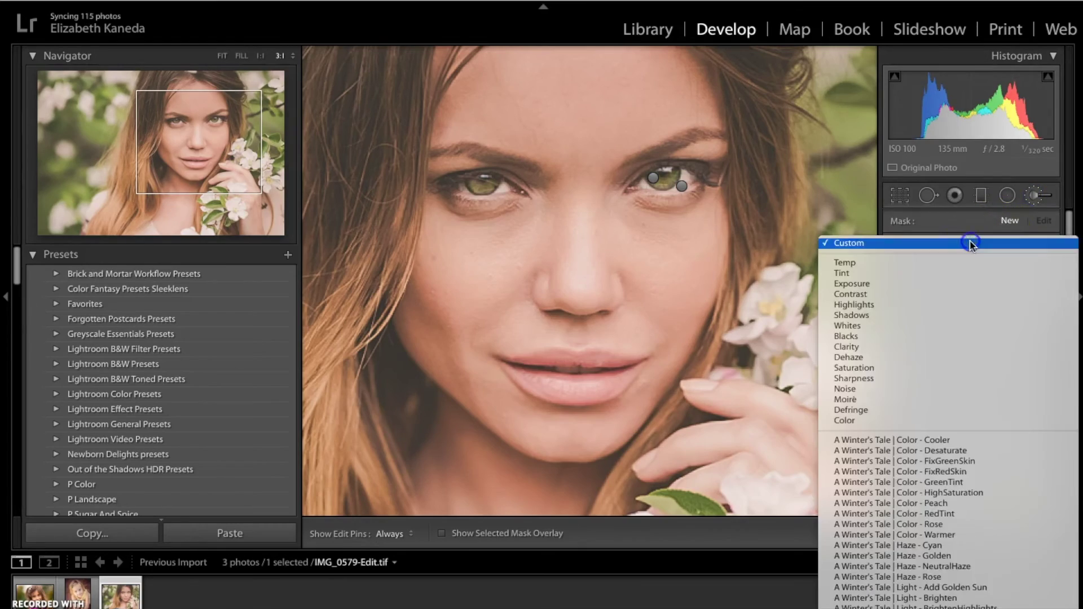
{"action": "scroll", "coordinate": [970, 248], "scroll_direction": "down", "scroll_amount": 10}
{"action": "scroll", "coordinate": [970, 251], "scroll_direction": "down", "scroll_amount": 20}
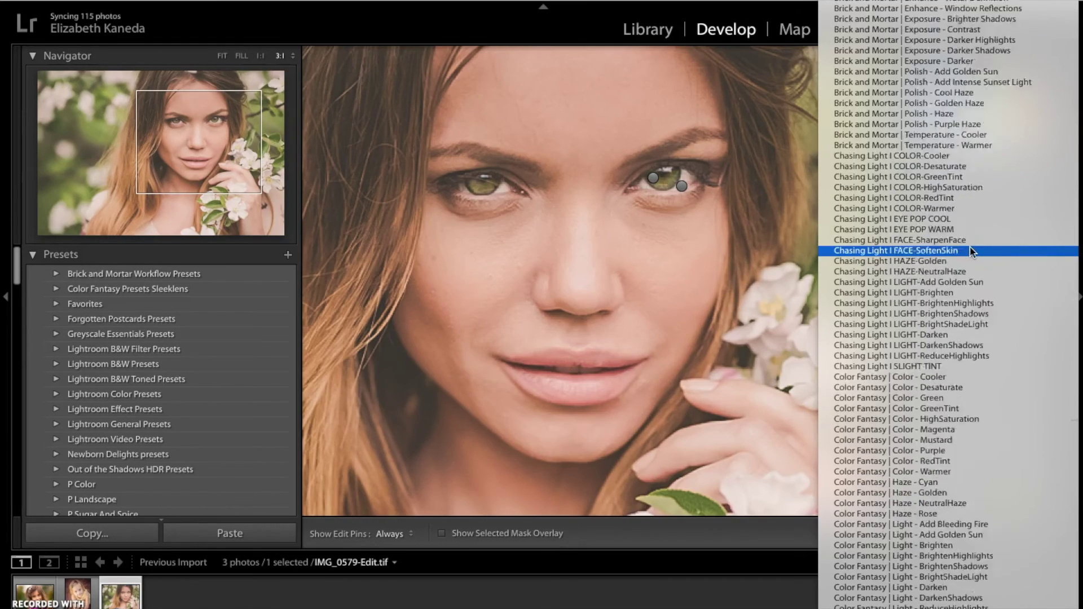
{"action": "scroll", "coordinate": [971, 252], "scroll_direction": "down", "scroll_amount": 20}
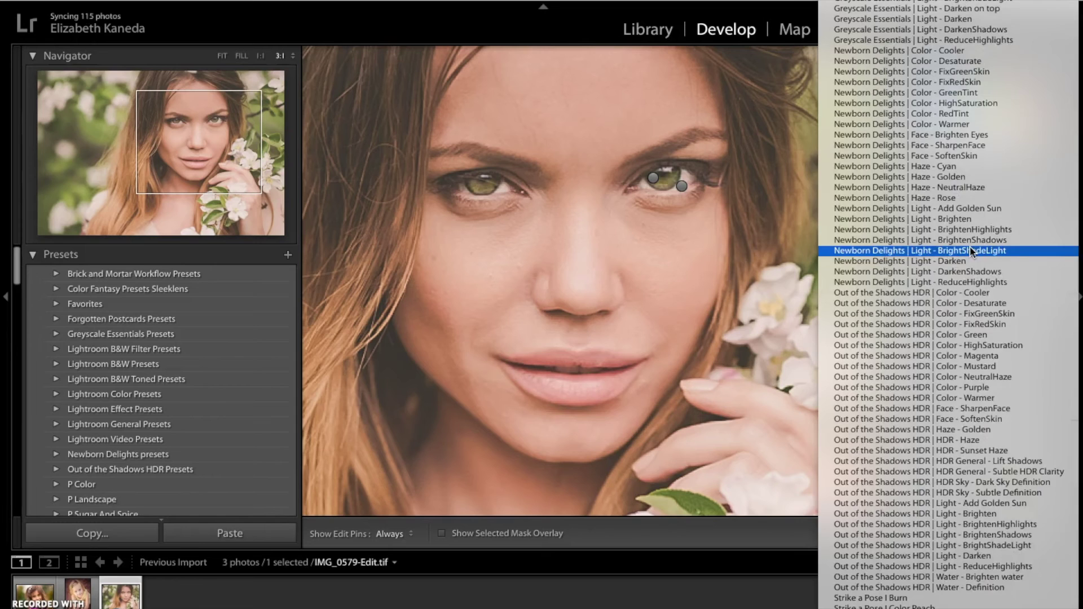
{"action": "scroll", "coordinate": [971, 252], "scroll_direction": "down", "scroll_amount": 4}
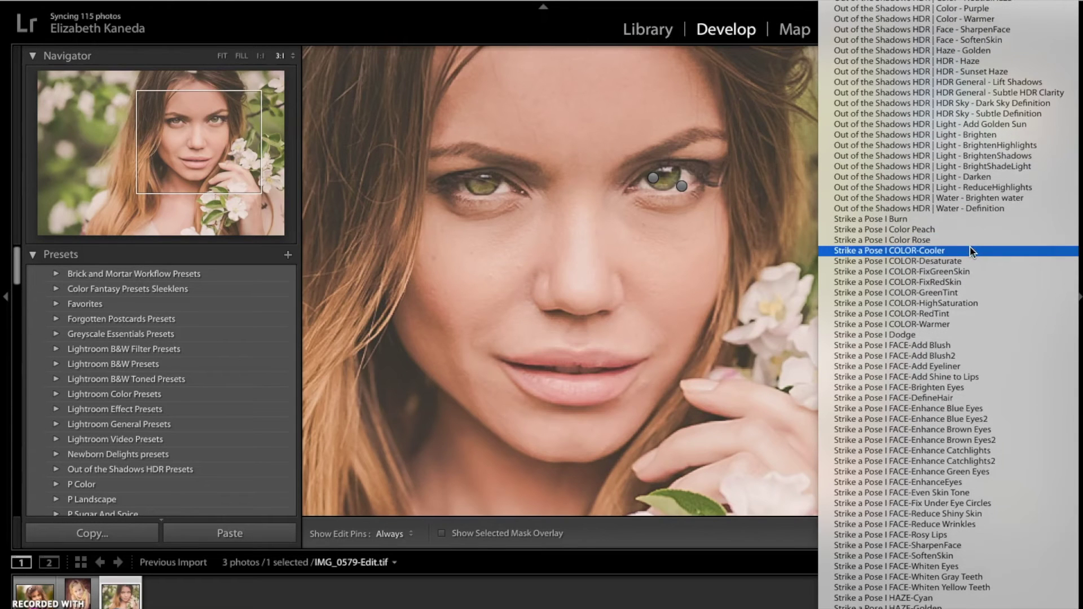
{"action": "scroll", "coordinate": [971, 251], "scroll_direction": "down", "scroll_amount": 6}
{"action": "left_click", "coordinate": [988, 433]}
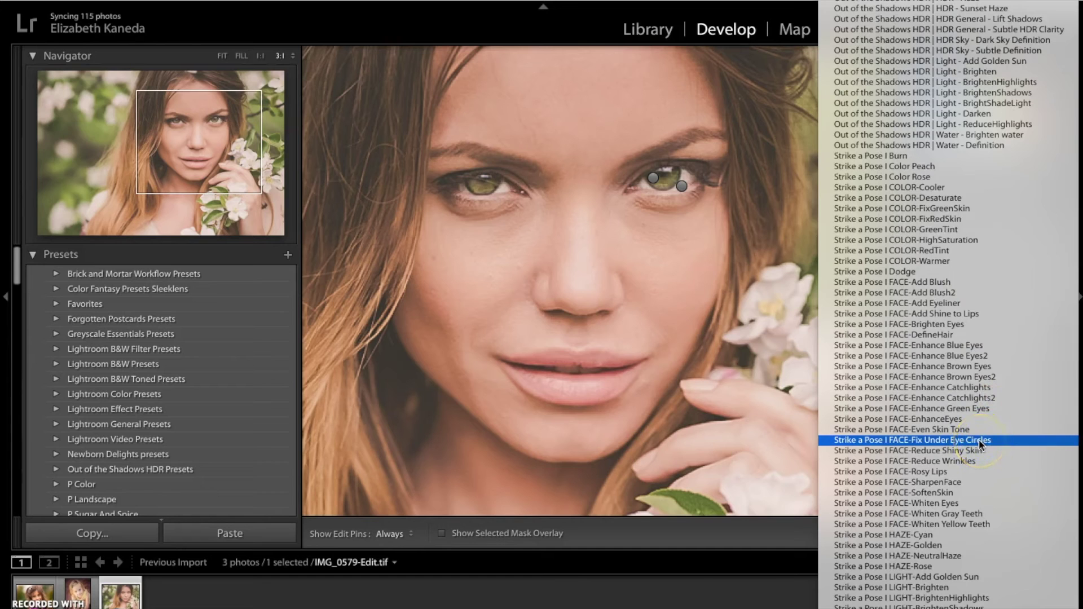
{"action": "left_click", "coordinate": [980, 444]}
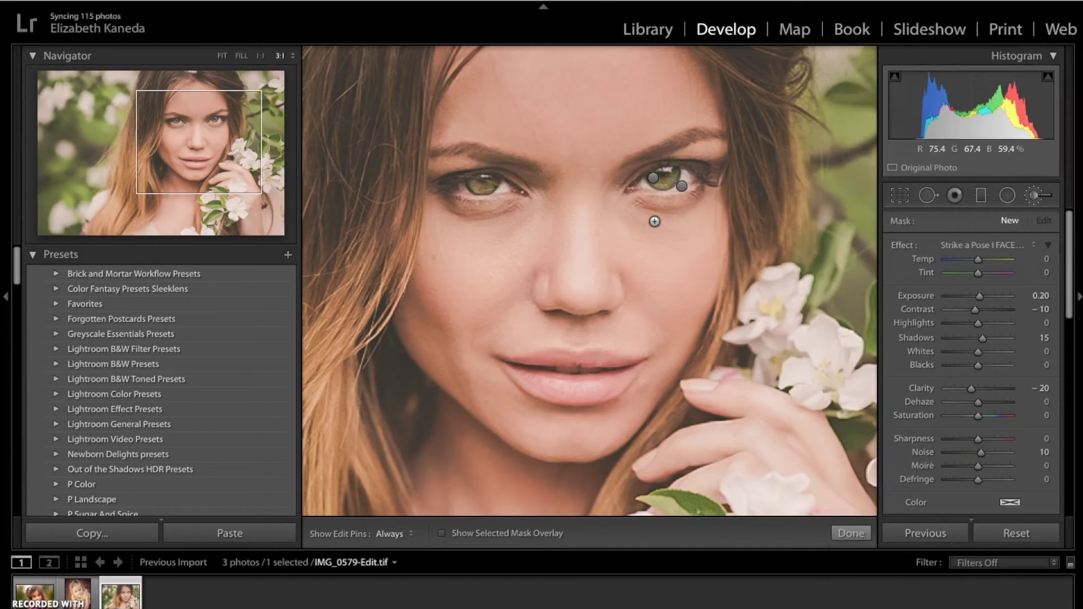
Brush over the skin beneath both of the woman's eyes to lighten the dark circles
{"action": "left_click_drag", "start_coordinate": [654, 221], "coordinate": [641, 207]}
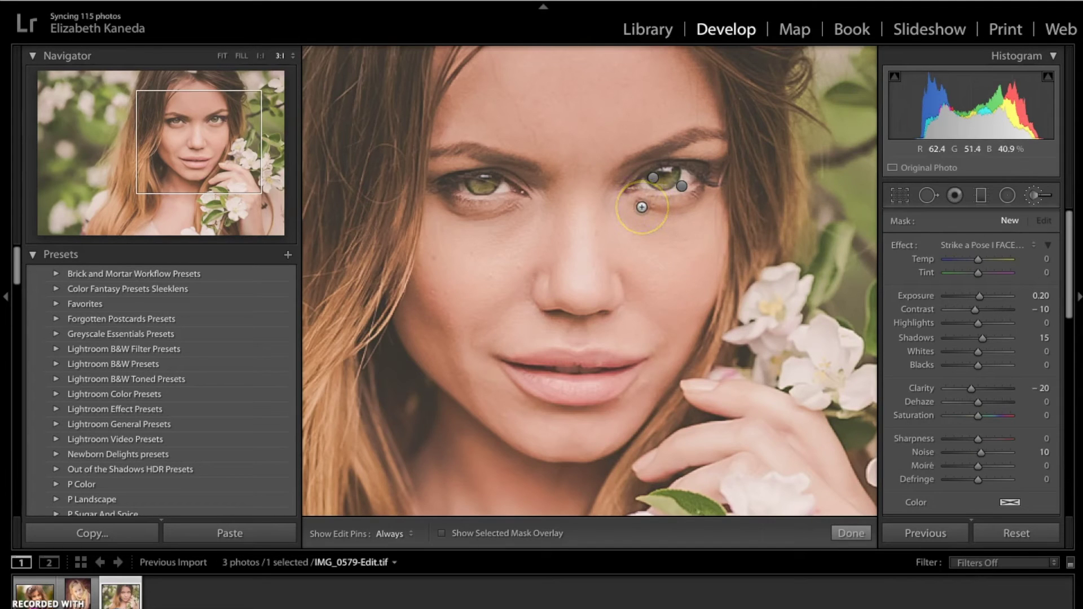
{"action": "key", "text": "h"}
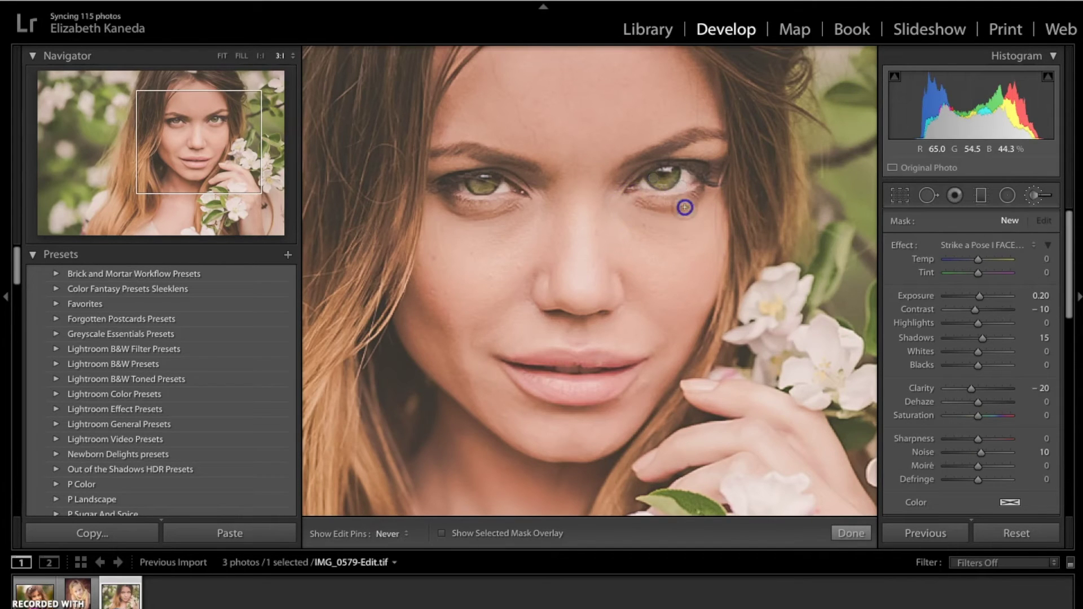
{"action": "left_click_drag", "start_coordinate": [634, 205], "coordinate": [679, 201]}
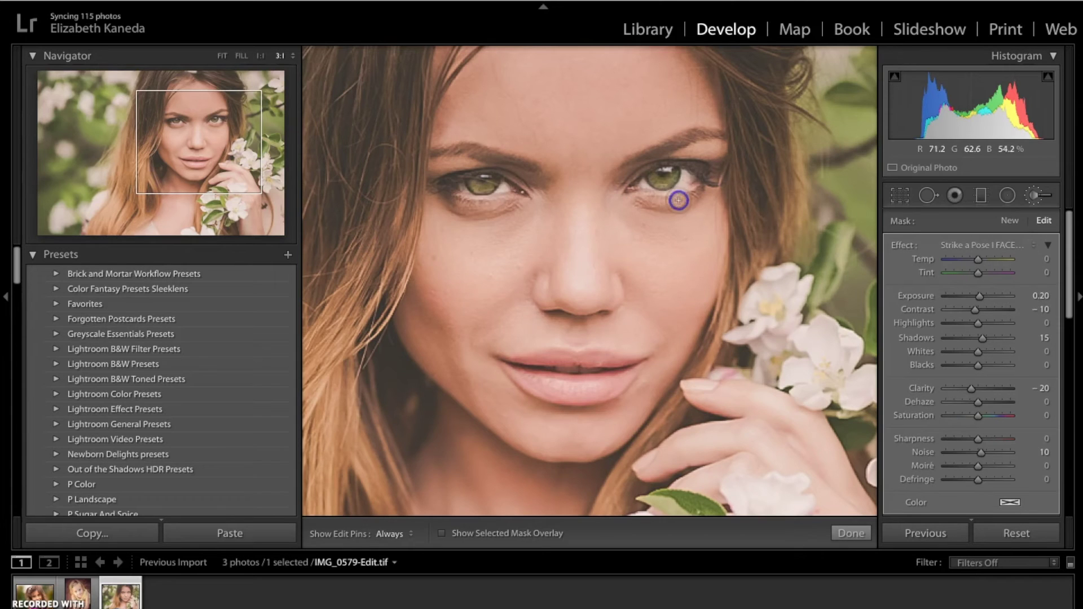
{"action": "left_click_drag", "start_coordinate": [505, 208], "coordinate": [457, 207]}
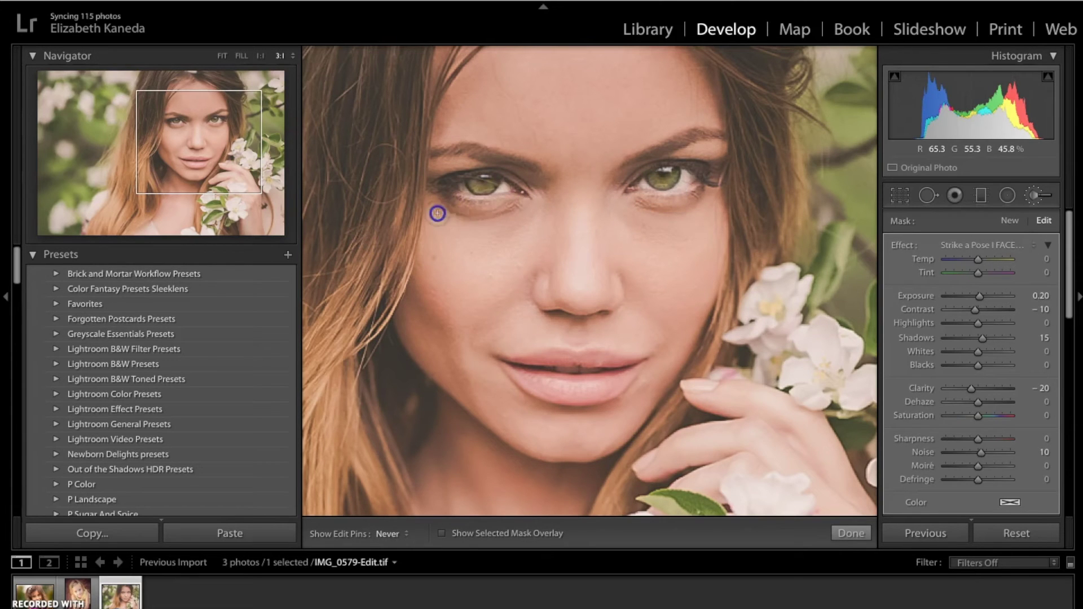
{"action": "left_click", "coordinate": [625, 315]}
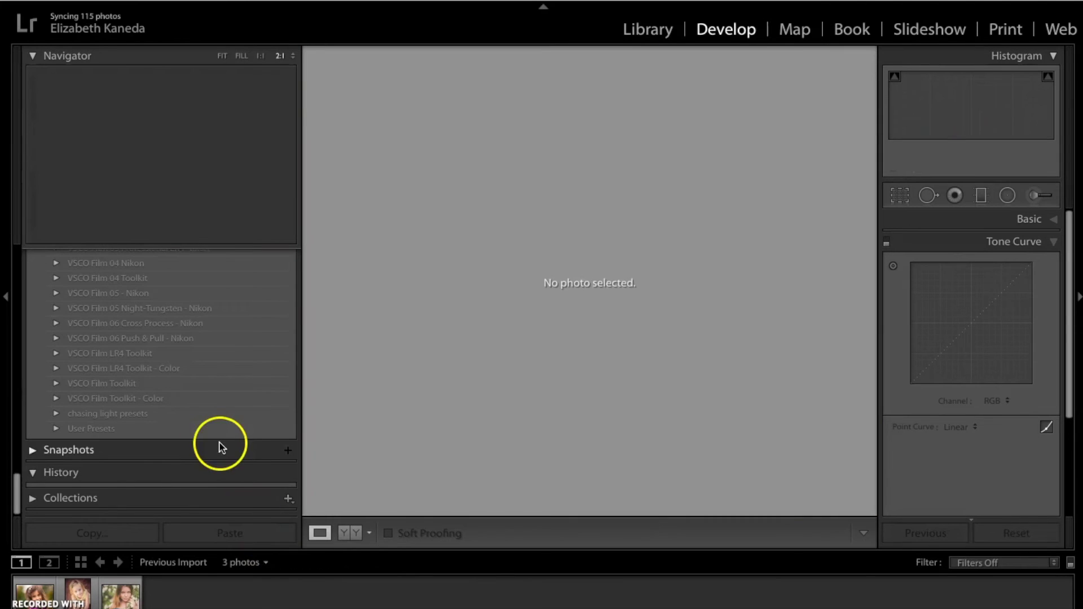
Compare the woman's portrait before and after the edits, both zoomed in and fitted to the window
{"action": "left_click", "coordinate": [113, 593]}
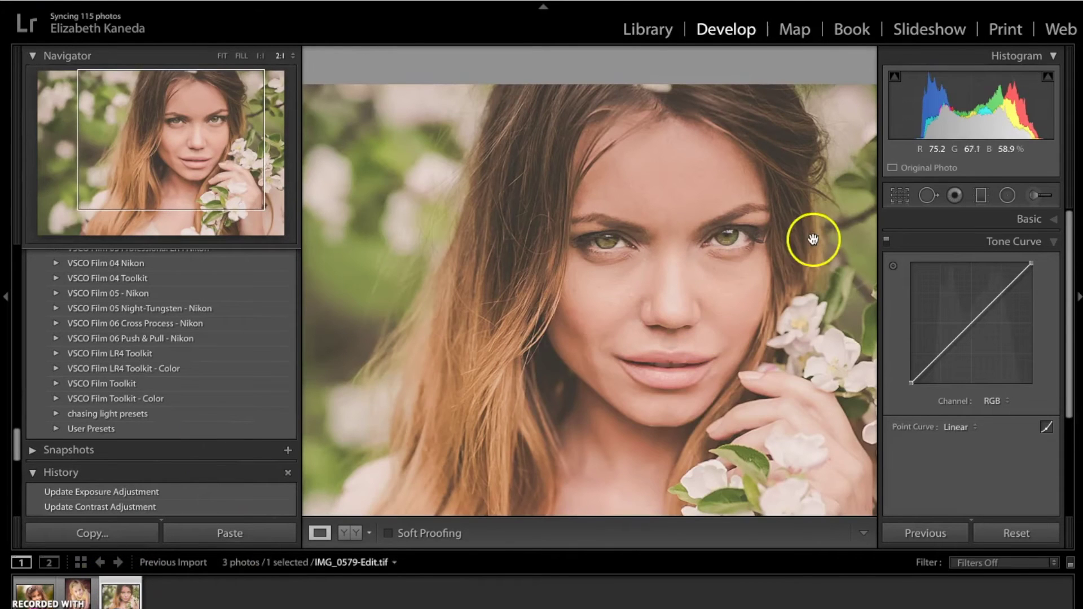
{"action": "key", "text": "backslash"}
{"action": "key", "text": "backslash"}
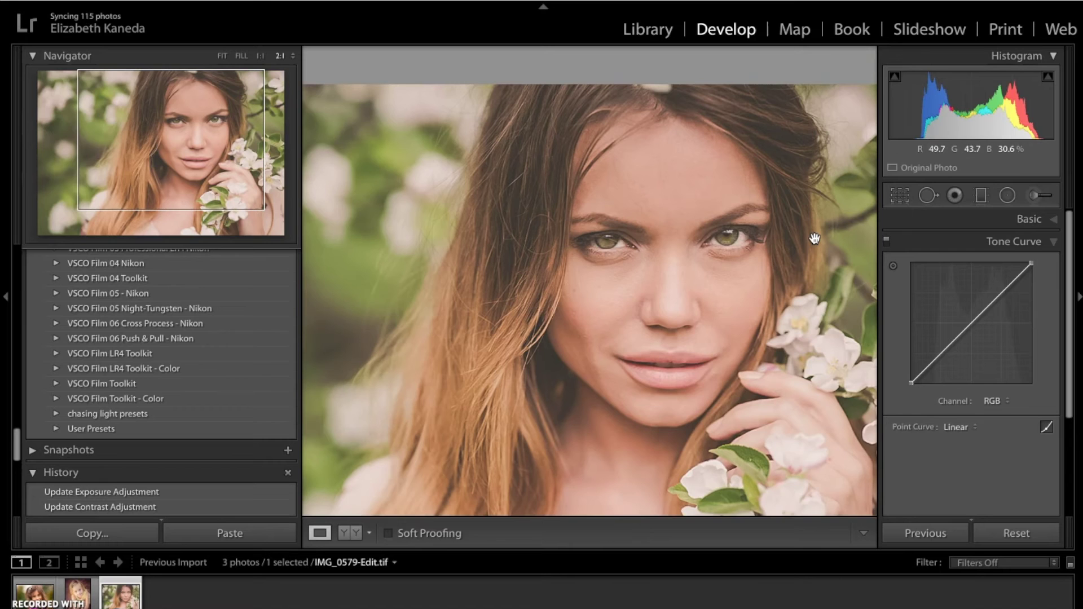
{"action": "key", "text": "backslash"}
{"action": "key", "text": "backslash"}
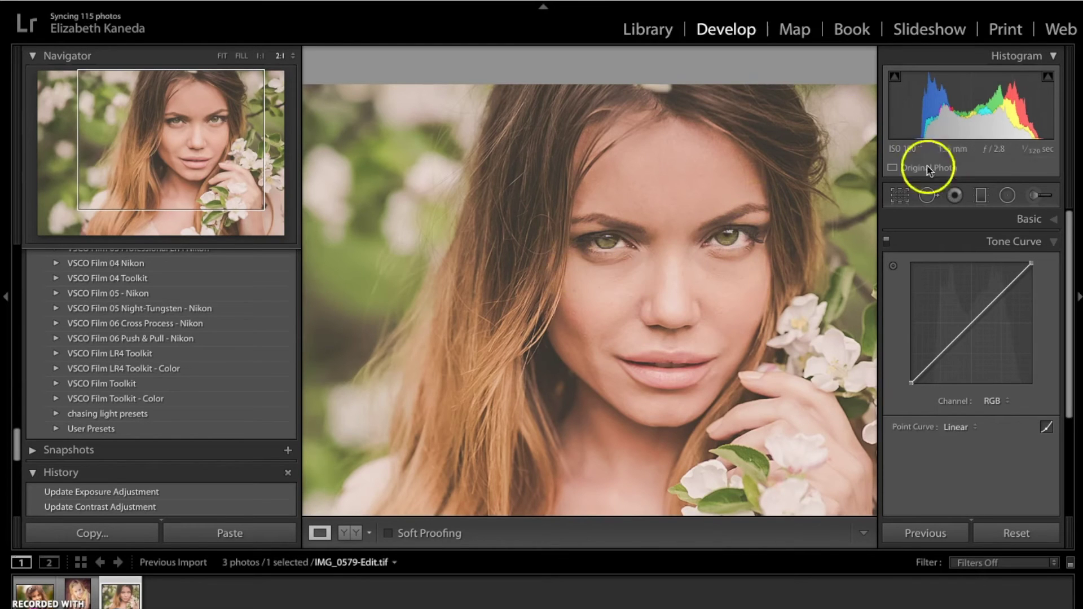
{"action": "left_click", "coordinate": [223, 55]}
{"action": "key", "text": "backslash"}
{"action": "key", "text": "backslash"}
{"action": "key", "text": "backslash"}
{"action": "key", "text": "backslash"}
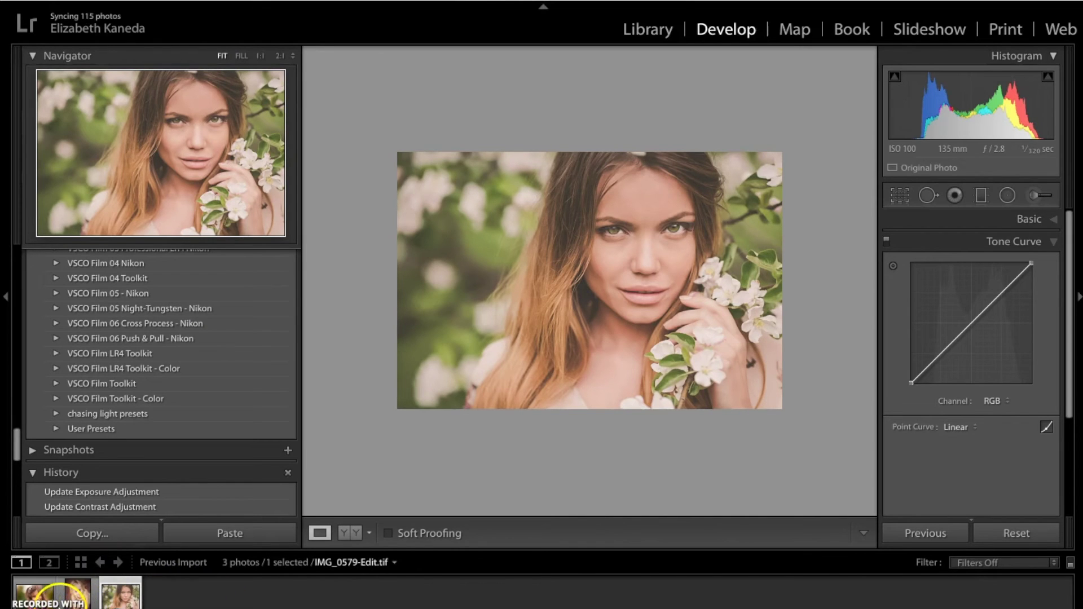
Switch to the blonde girl's portrait and frame both of her eyes at 1:1
{"action": "left_click", "coordinate": [78, 592]}
{"action": "left_click", "coordinate": [624, 170]}
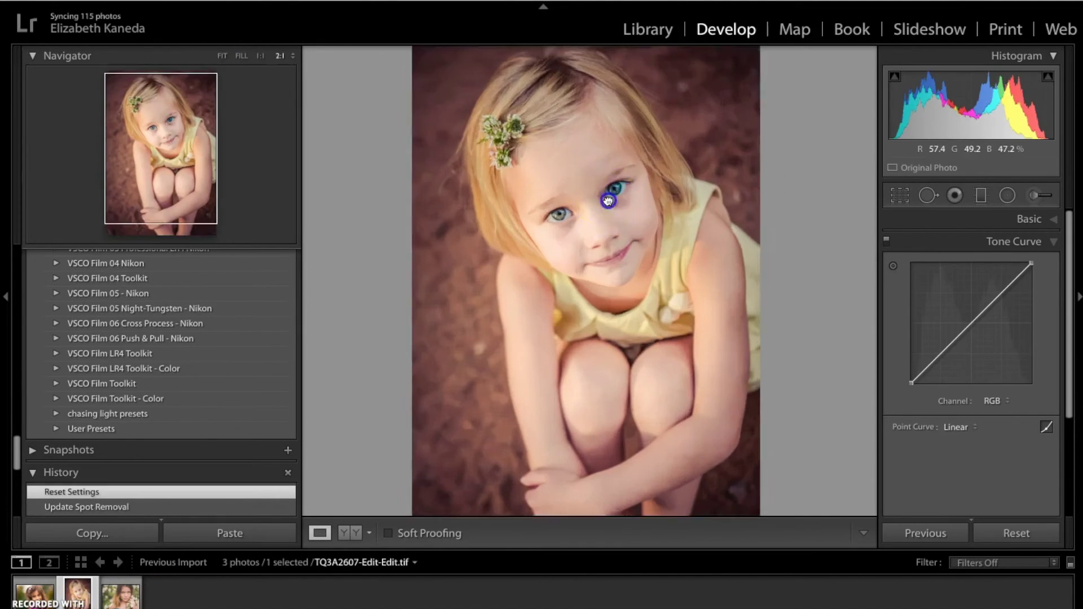
{"action": "left_click_drag", "start_coordinate": [555, 267], "coordinate": [623, 242]}
{"action": "left_click", "coordinate": [261, 56]}
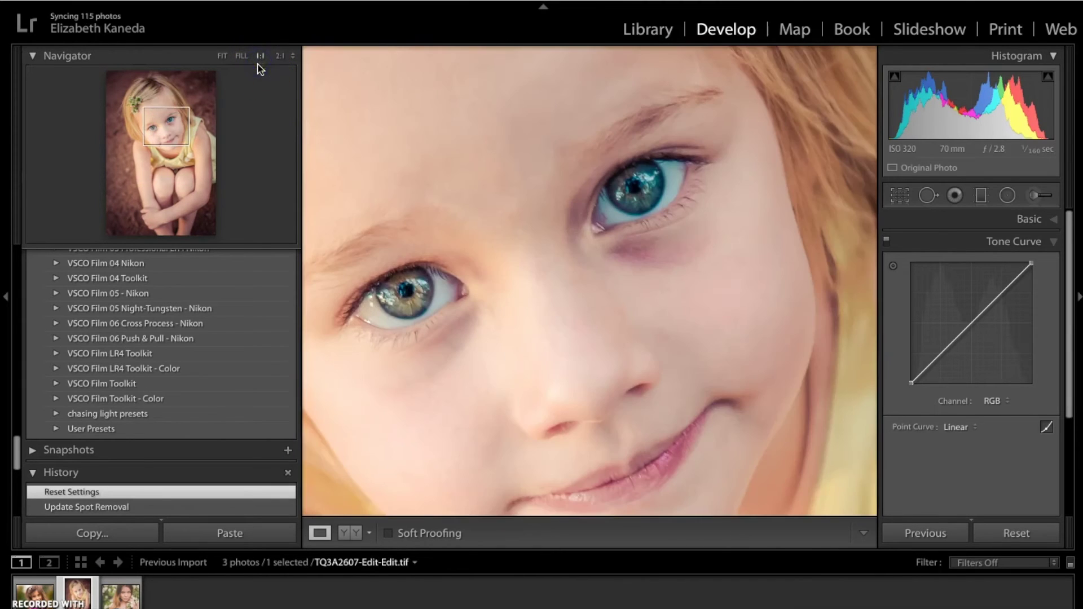
{"action": "left_click_drag", "start_coordinate": [513, 280], "coordinate": [553, 228]}
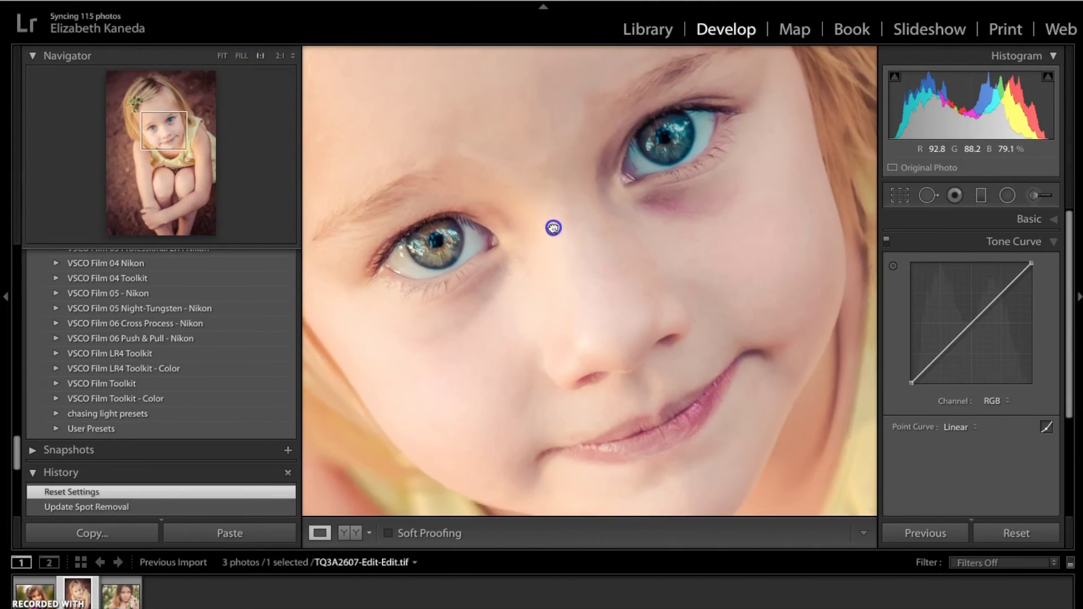
Activate the Adjustment Brush with the Strike a Pose FACE-Whiten Eyes preset
{"action": "left_click", "coordinate": [1035, 195]}
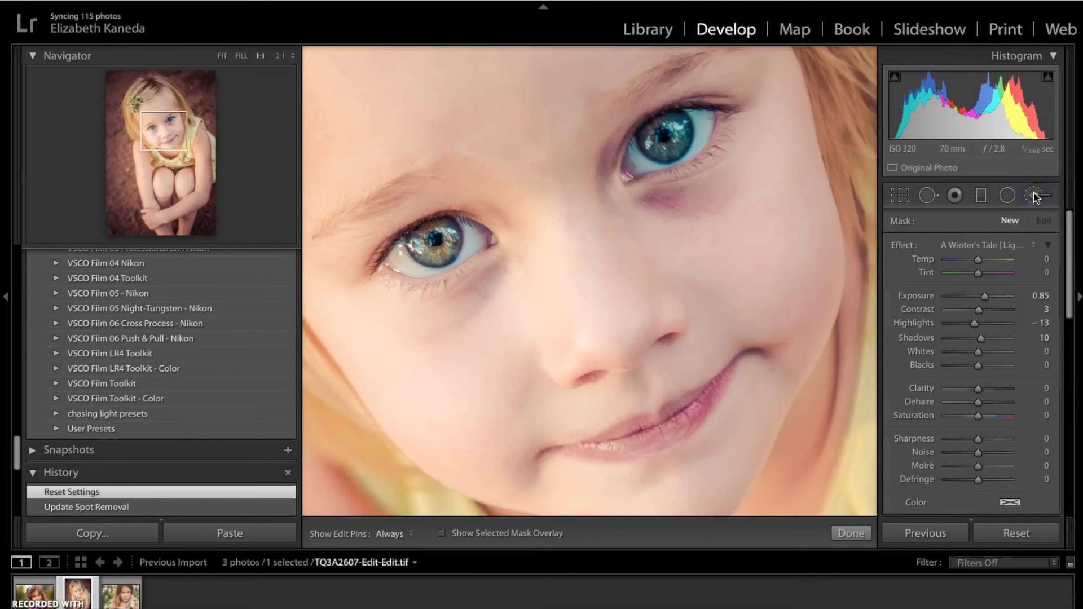
{"action": "left_click", "coordinate": [1010, 245]}
{"action": "scroll", "coordinate": [1008, 245], "scroll_direction": "down", "scroll_amount": 1}
{"action": "scroll", "coordinate": [1008, 245], "scroll_direction": "down", "scroll_amount": 20}
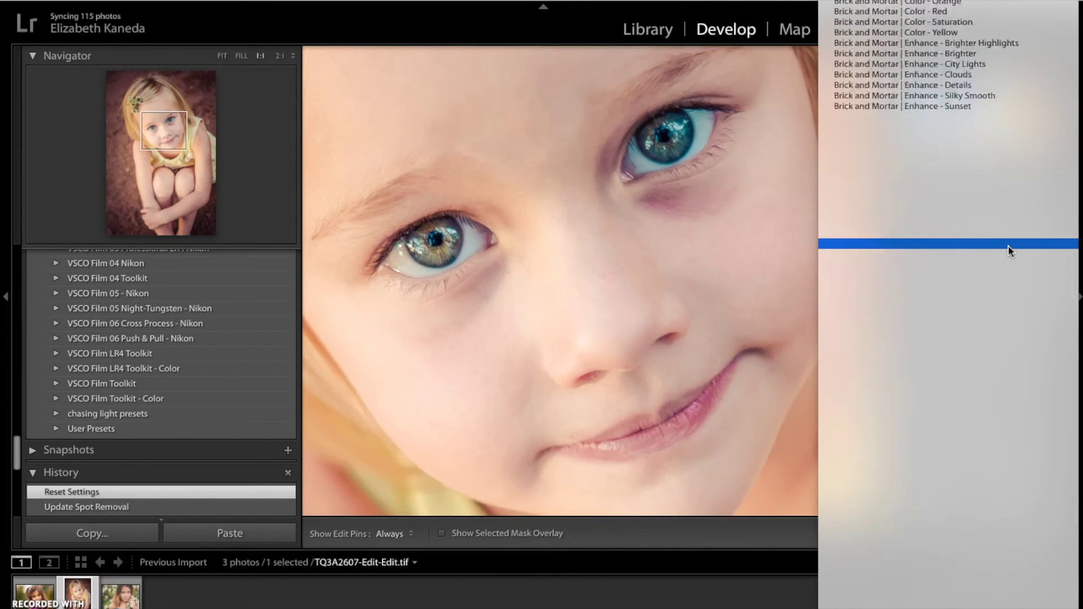
{"action": "scroll", "coordinate": [1009, 250], "scroll_direction": "up", "scroll_amount": 12}
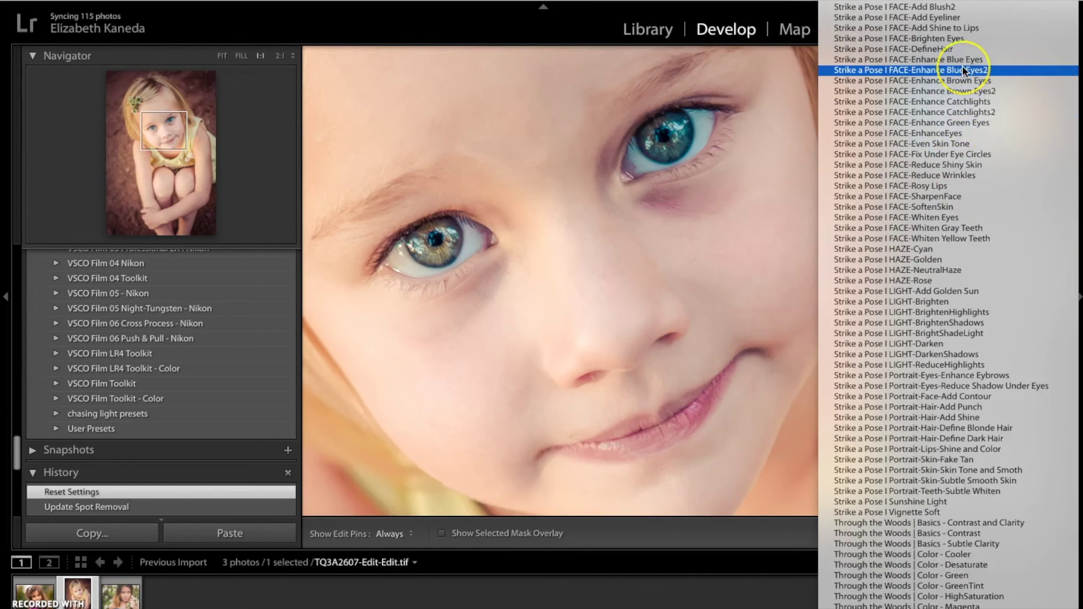
{"action": "scroll", "coordinate": [962, 70], "scroll_direction": "up", "scroll_amount": 1}
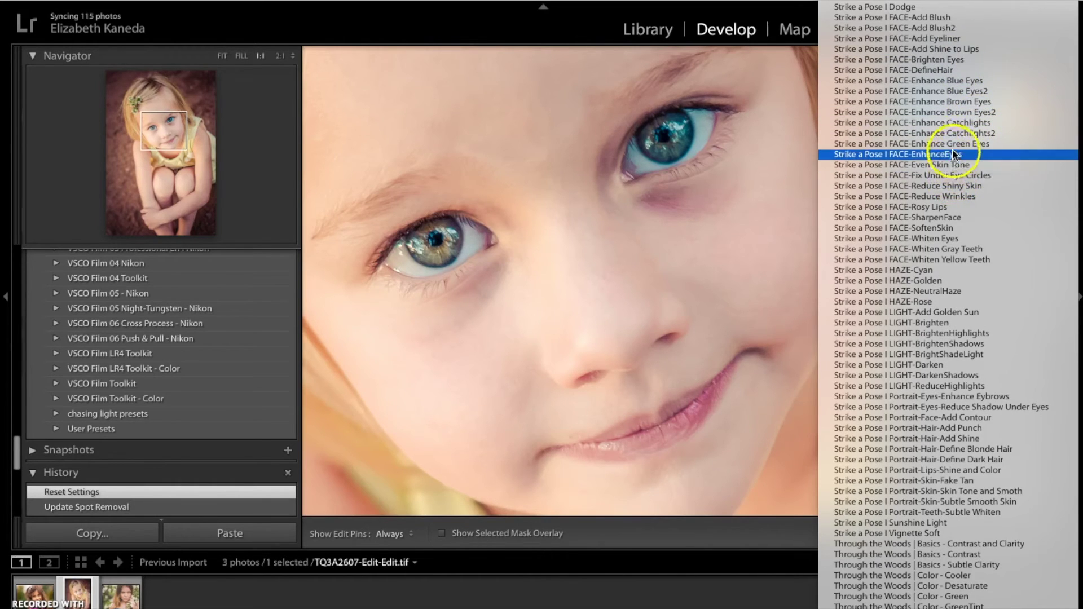
{"action": "left_click", "coordinate": [954, 239]}
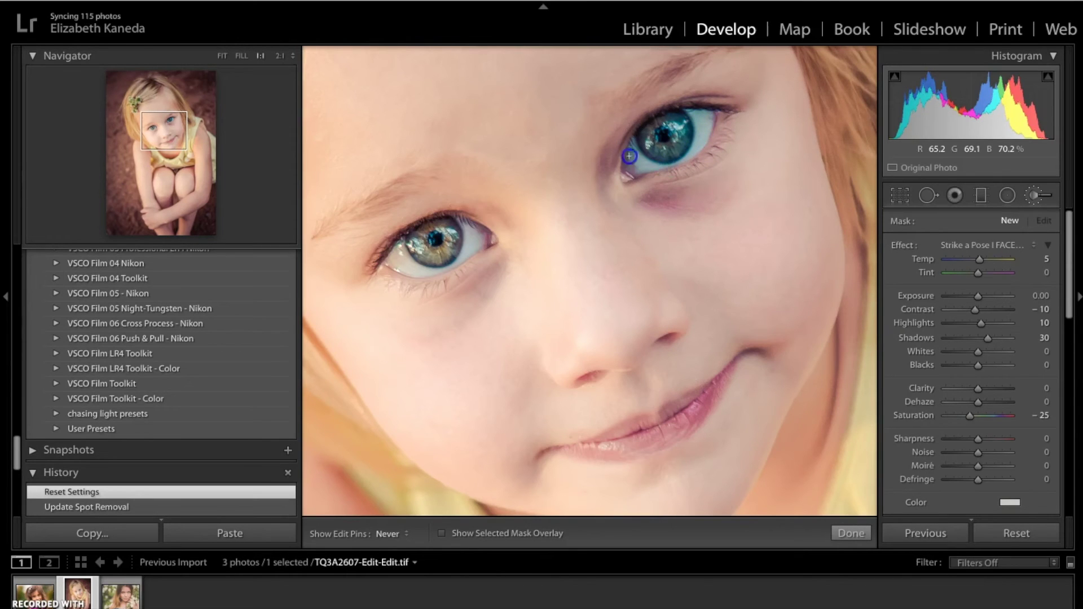
Brush over the whites of both of the girl's eyes and set the whitening mask's exposure to 0.76
{"action": "left_click_drag", "start_coordinate": [635, 179], "coordinate": [706, 134]}
{"action": "left_click_drag", "start_coordinate": [491, 230], "coordinate": [468, 240]}
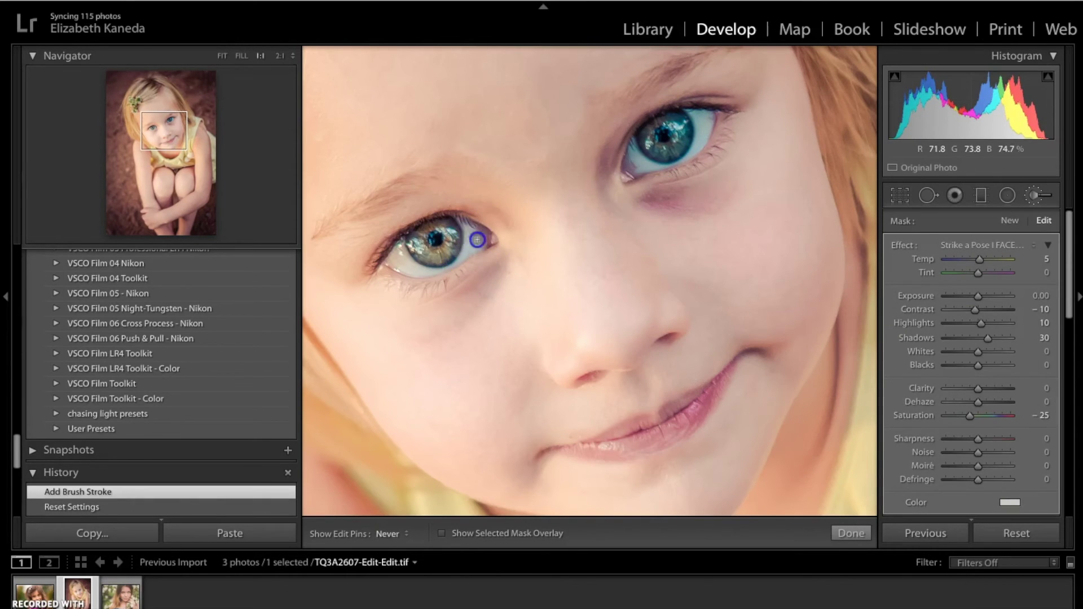
{"action": "left_click_drag", "start_coordinate": [391, 257], "coordinate": [410, 270]}
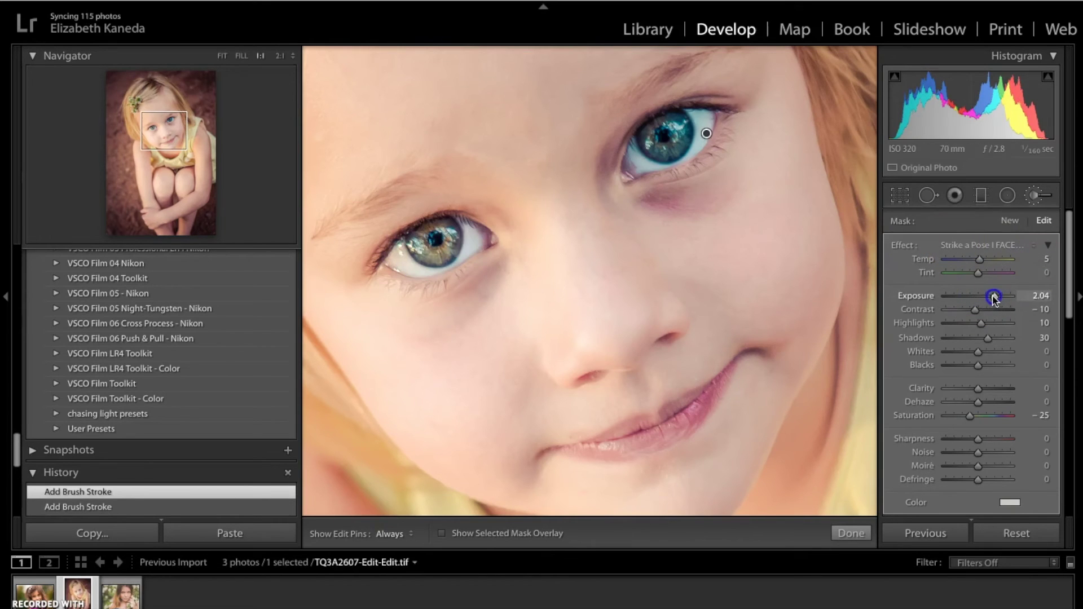
{"action": "mouse_move", "coordinate": [654, 220]}
{"action": "left_mouse_down"}
{"action": "mouse_move", "coordinate": [629, 152]}
{"action": "mouse_move", "coordinate": [637, 164]}
{"action": "left_mouse_up"}
{"action": "key", "text": "h"}
{"action": "left_click_drag", "start_coordinate": [473, 242], "coordinate": [411, 249]}
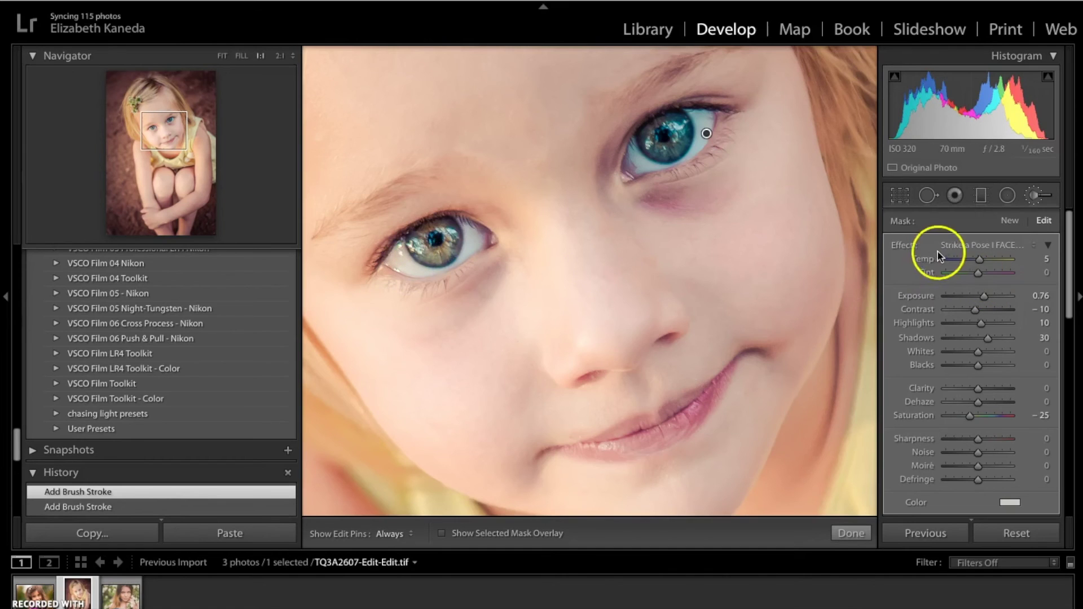
Apply the Strike a Pose FACE-Enhance Blue Eyes2 preset to the current mask
{"action": "left_click", "coordinate": [1005, 247]}
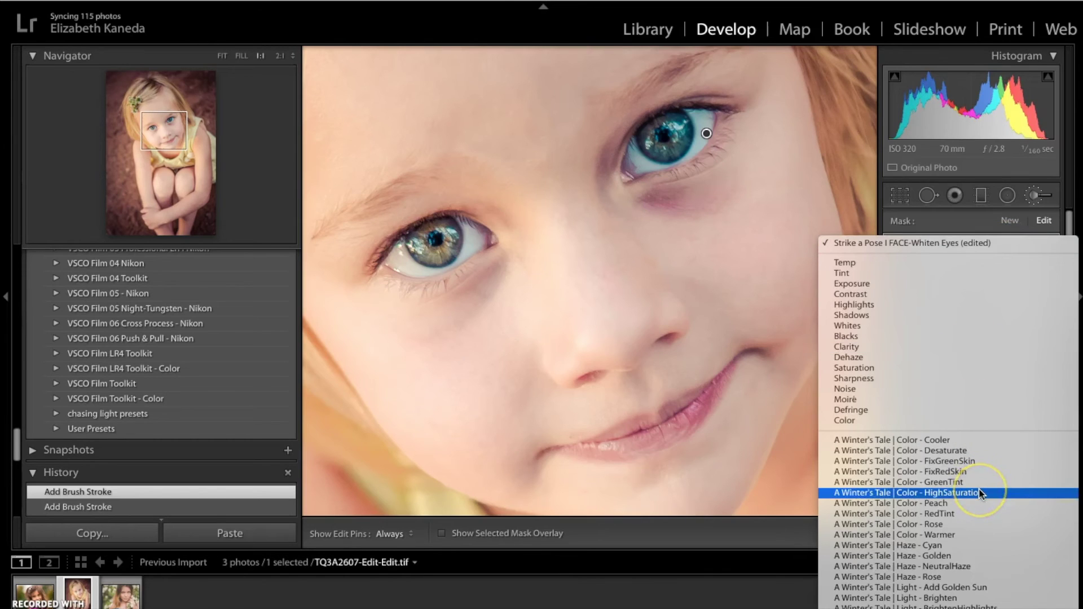
{"action": "scroll", "coordinate": [980, 494], "scroll_direction": "down", "scroll_amount": 2}
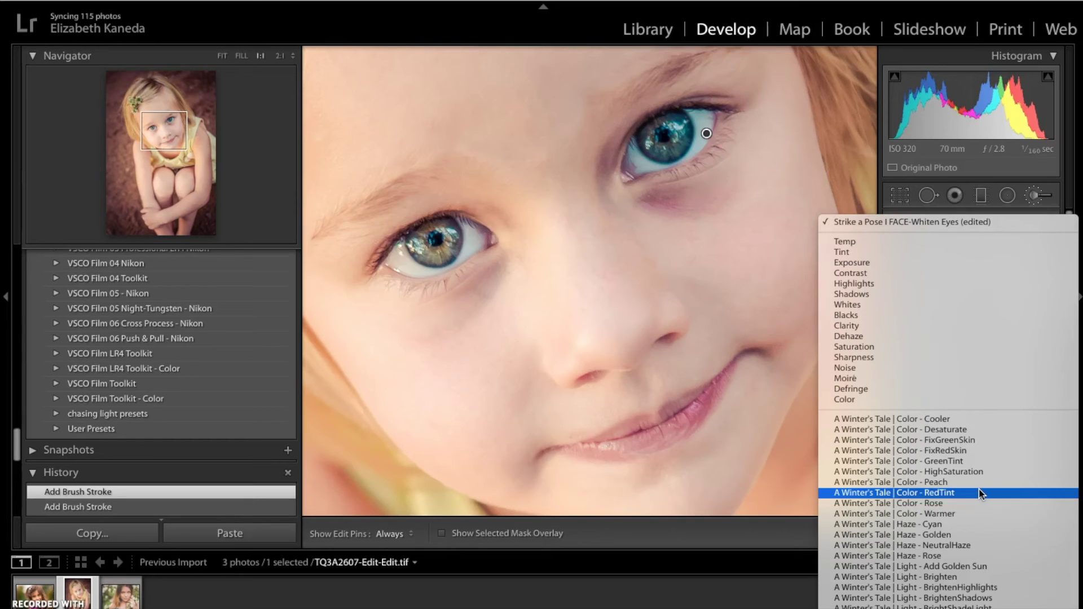
{"action": "scroll", "coordinate": [981, 494], "scroll_direction": "down", "scroll_amount": 20}
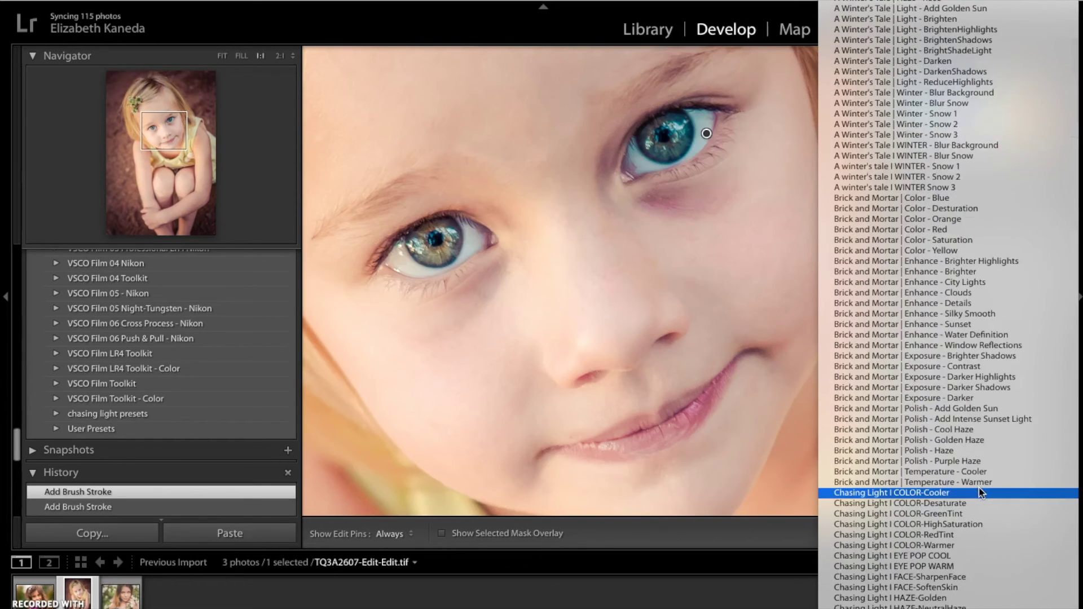
{"action": "scroll", "coordinate": [981, 494], "scroll_direction": "down", "scroll_amount": 20}
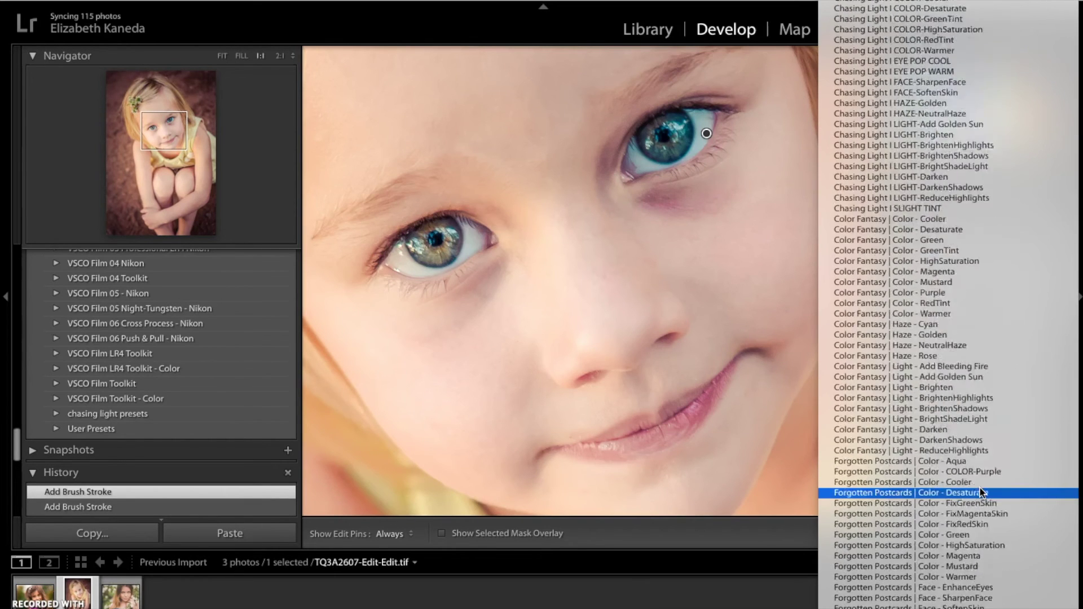
{"action": "scroll", "coordinate": [980, 494], "scroll_direction": "down", "scroll_amount": 20}
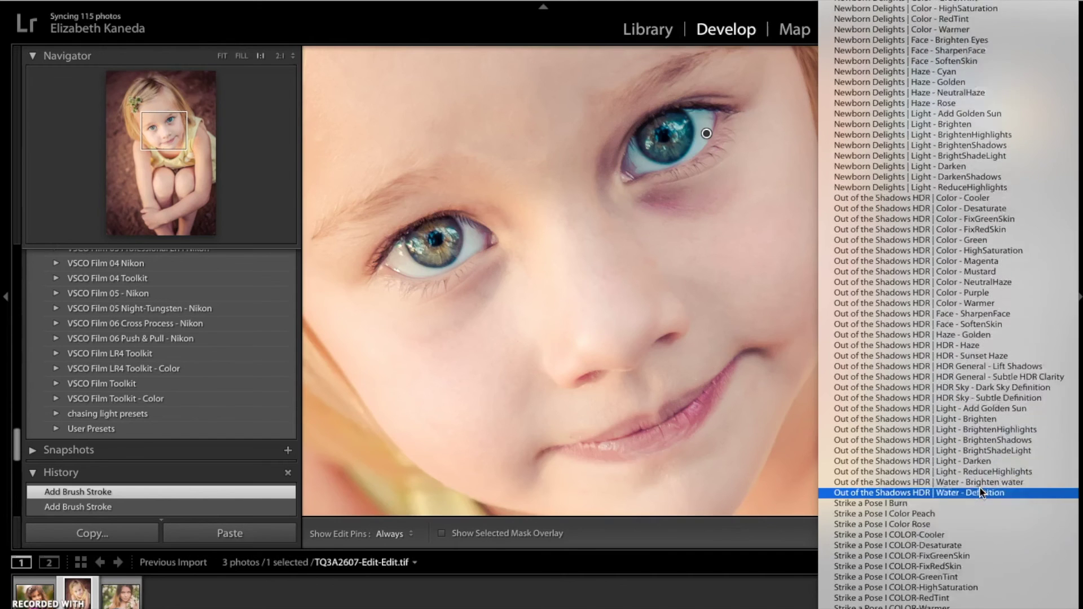
{"action": "scroll", "coordinate": [980, 494], "scroll_direction": "down", "scroll_amount": 20}
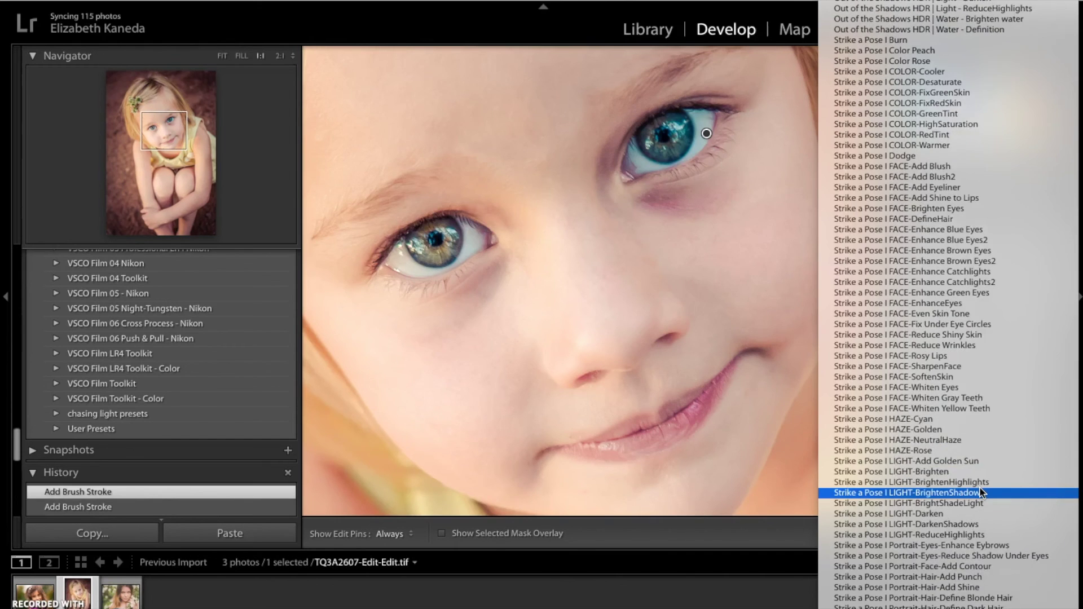
{"action": "left_click", "coordinate": [987, 241]}
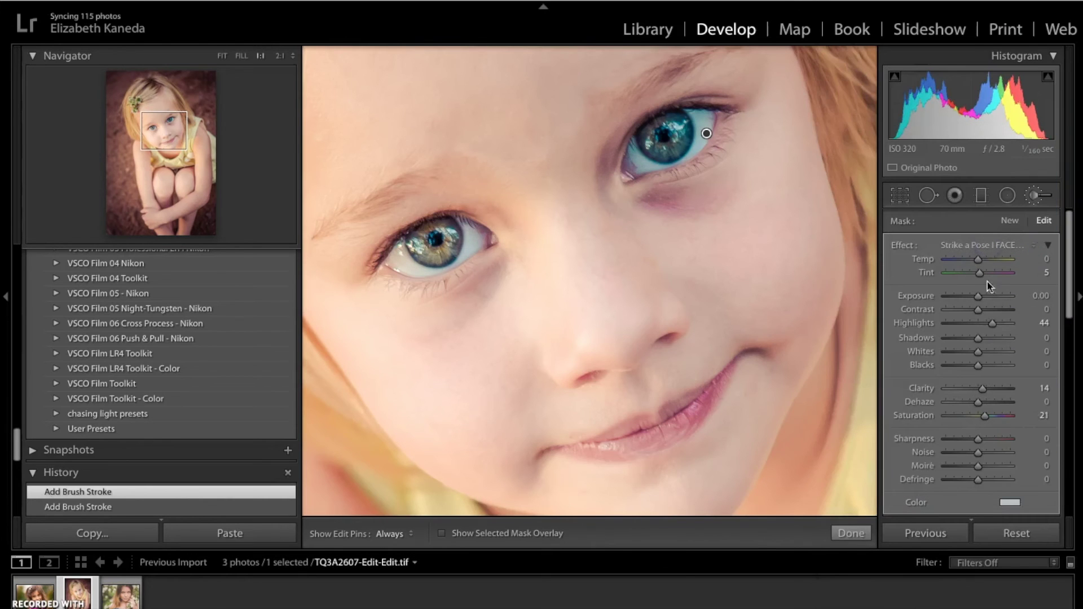
Try a stronger blue mask color with hue 208 and 32% saturation, and undo the color change
{"action": "left_click", "coordinate": [1009, 503]}
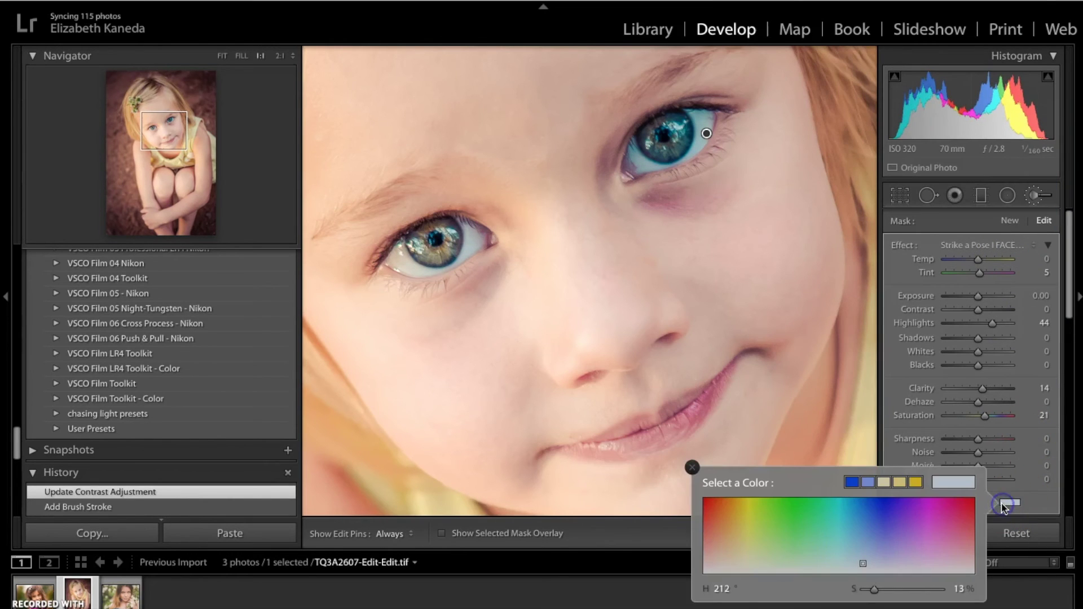
{"action": "mouse_move", "coordinate": [863, 571]}
{"action": "left_mouse_down"}
{"action": "mouse_move", "coordinate": [851, 556]}
{"action": "mouse_move", "coordinate": [859, 549]}
{"action": "left_mouse_up"}
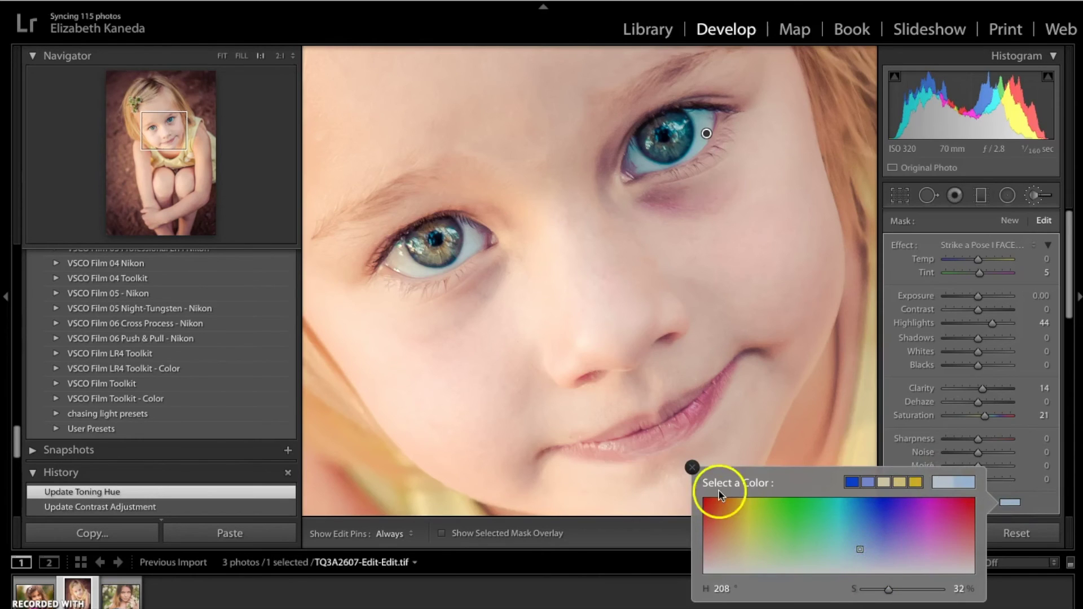
{"action": "left_click", "coordinate": [692, 467]}
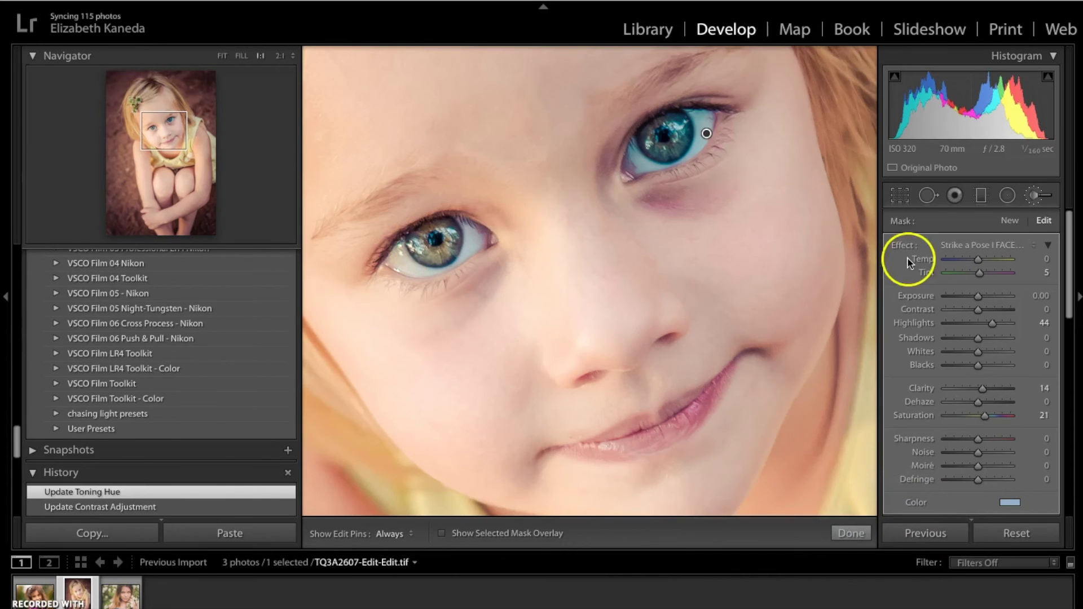
{"action": "key", "text": "ctrl+z"}
Start a new brush mask with a Strike a Pose FACE eye-enhancing preset using exposure 0.15, clarity 25 and saturation 15
{"action": "left_click", "coordinate": [1009, 220]}
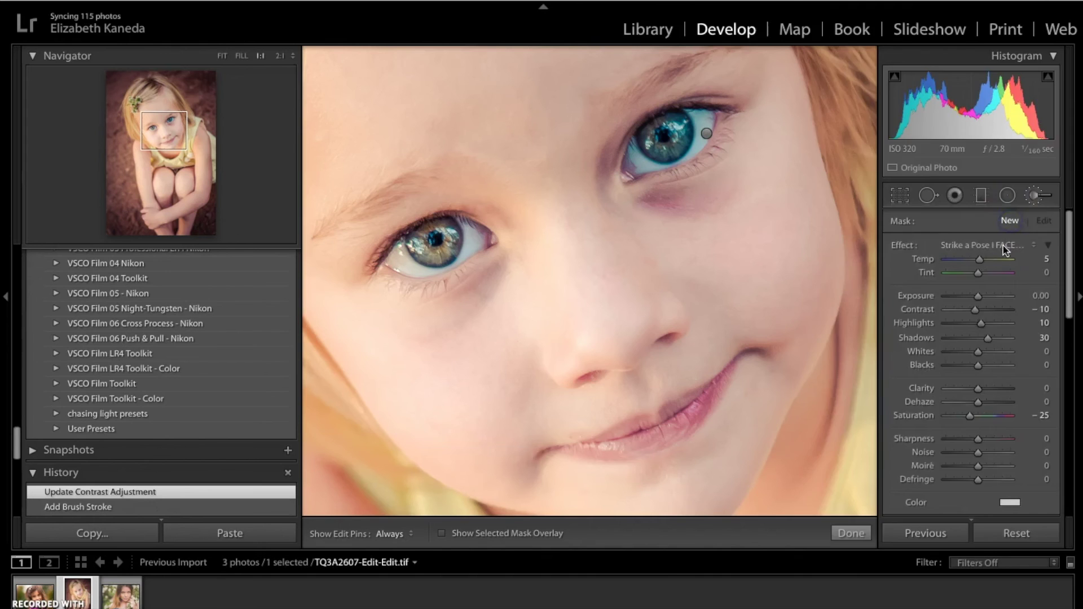
{"action": "left_click", "coordinate": [1003, 246]}
{"action": "scroll", "coordinate": [1003, 246], "scroll_direction": "down", "scroll_amount": 3}
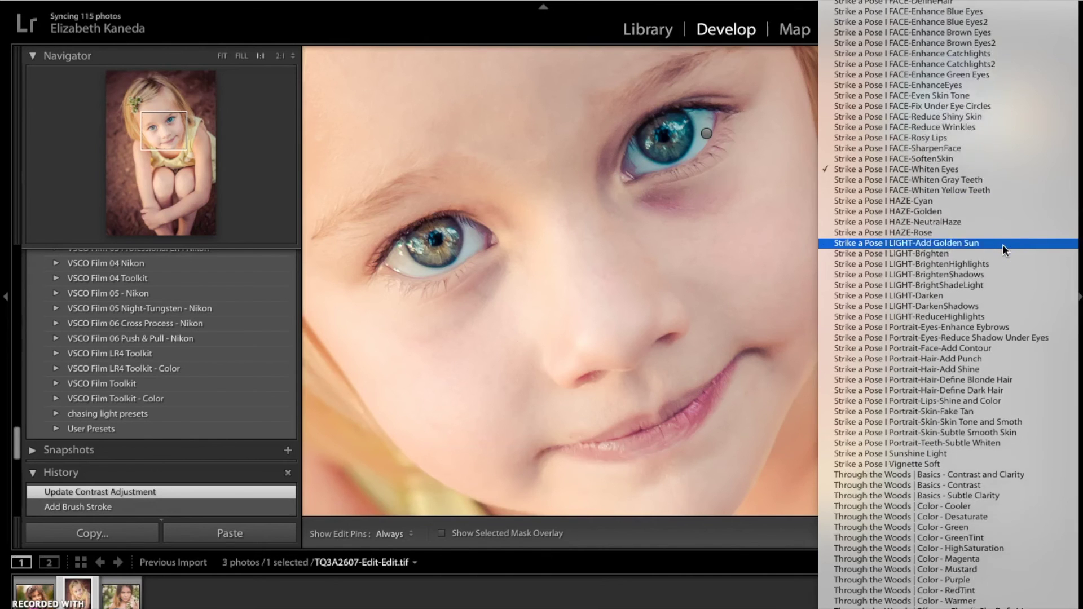
{"action": "scroll", "coordinate": [1003, 245], "scroll_direction": "up", "scroll_amount": 5}
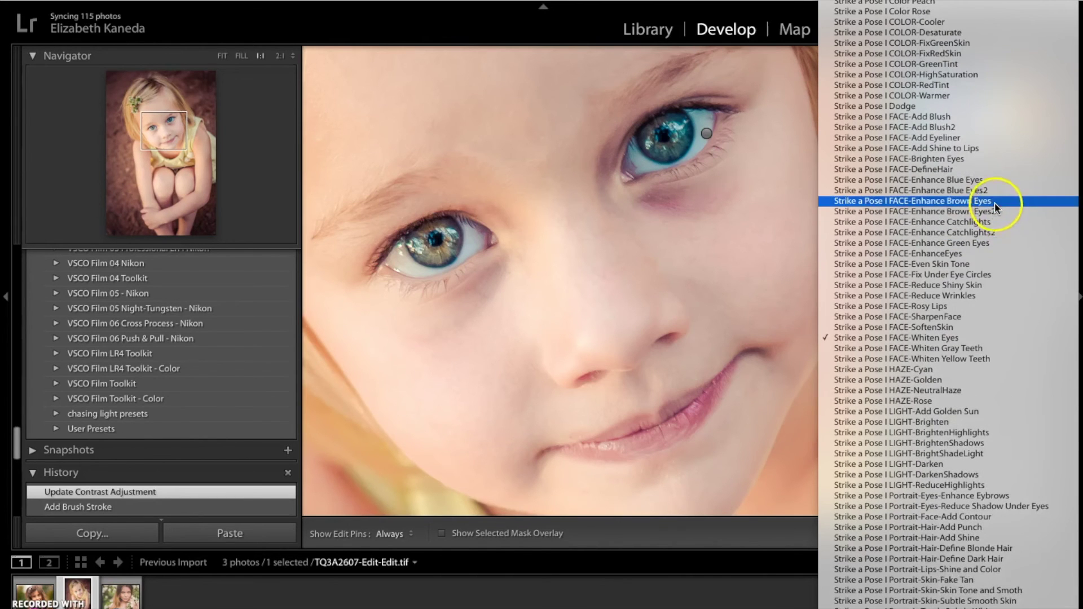
{"action": "left_click", "coordinate": [994, 202]}
{"action": "left_click", "coordinate": [992, 243]}
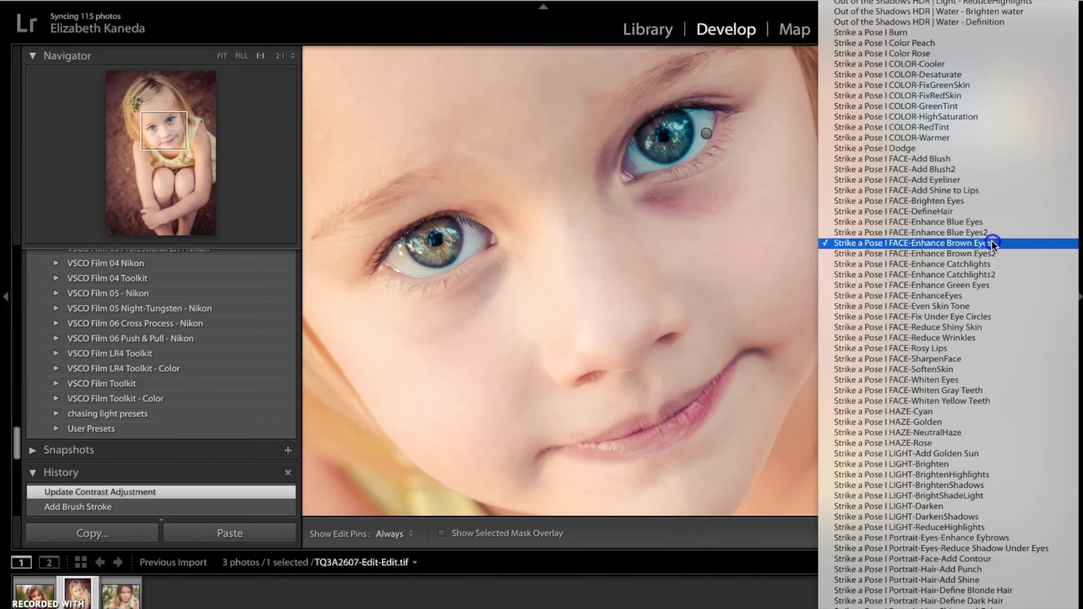
{"action": "left_click", "coordinate": [994, 243]}
Change the new brush mask's tint color to a light blue
{"action": "left_click", "coordinate": [1009, 502]}
{"action": "left_click", "coordinate": [872, 558]}
{"action": "left_click_drag", "start_coordinate": [869, 561], "coordinate": [854, 542]}
{"action": "left_click", "coordinate": [692, 467]}
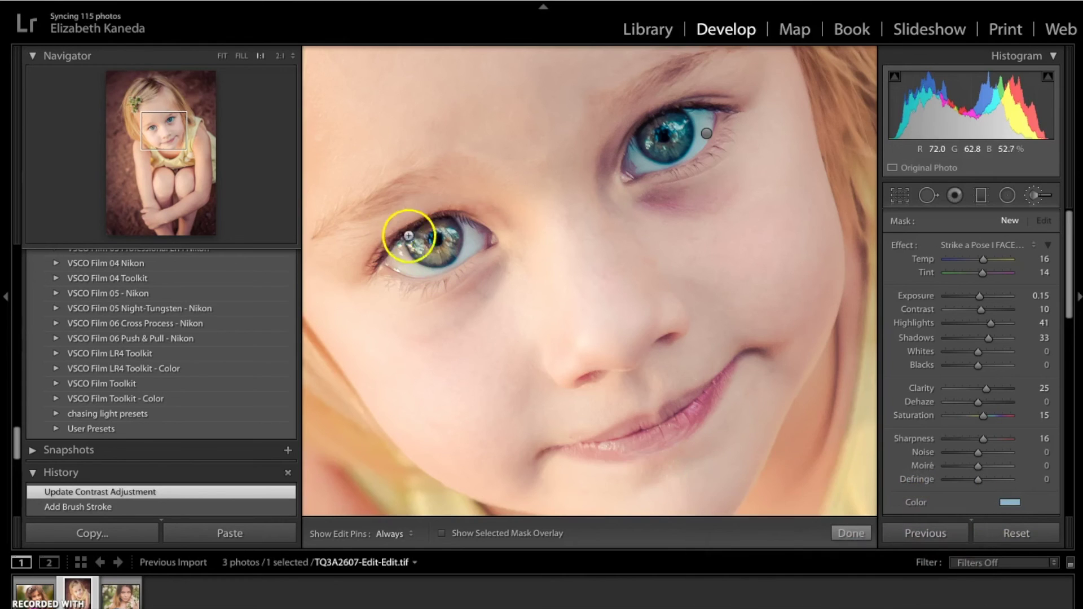
Paint the light-blue enhancing mask over the girl's irises and raise its saturation to 61
{"action": "key", "text": "h"}
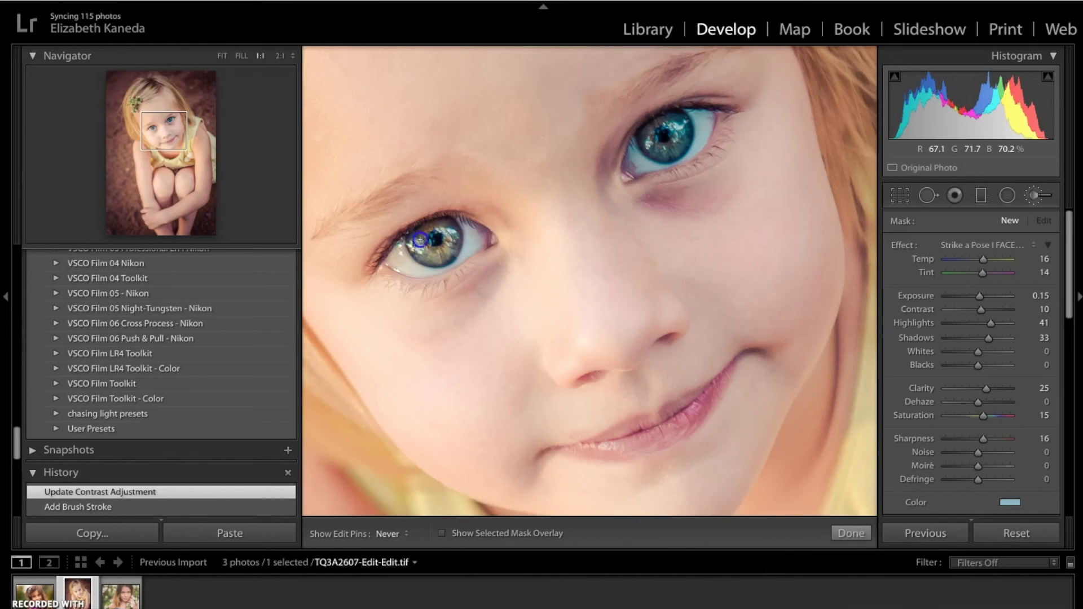
{"action": "left_click", "coordinate": [444, 227]}
{"action": "left_click_drag", "start_coordinate": [983, 415], "coordinate": [1001, 418]}
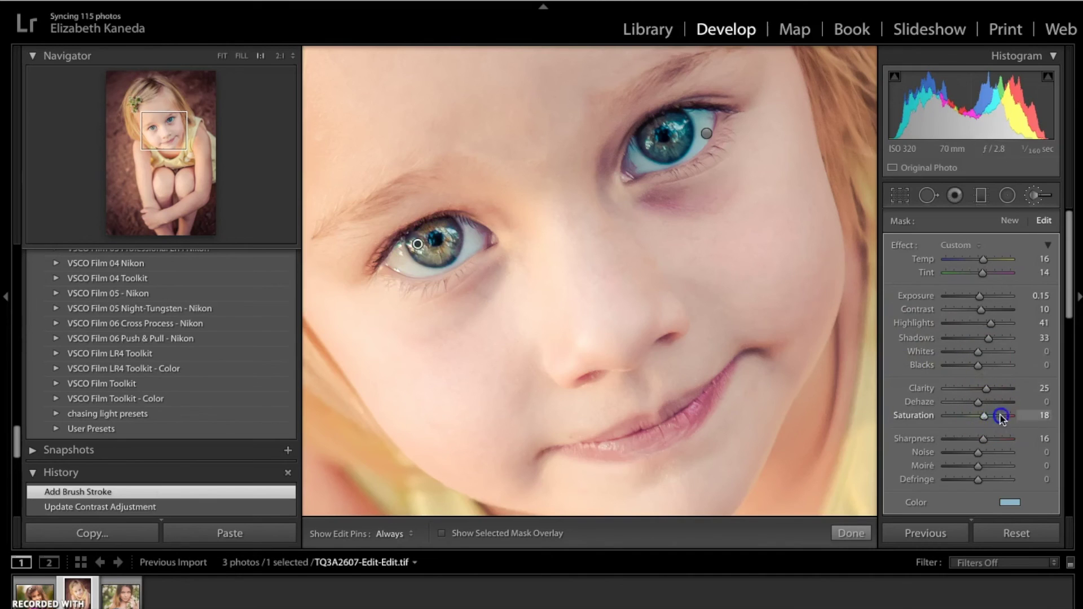
{"action": "key", "text": "h"}
{"action": "scroll", "coordinate": [661, 149], "scroll_direction": "down", "scroll_amount": 3}
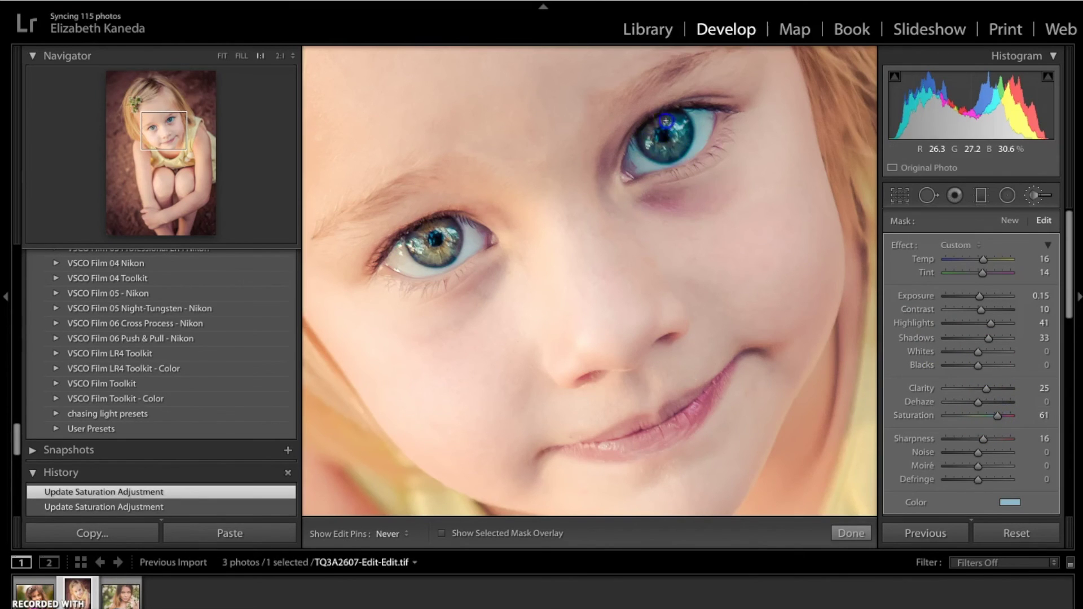
{"action": "left_click_drag", "start_coordinate": [660, 146], "coordinate": [665, 144]}
Set the iris mask's exposure to 1.79 and brush over the iris again
{"action": "left_click", "coordinate": [978, 297]}
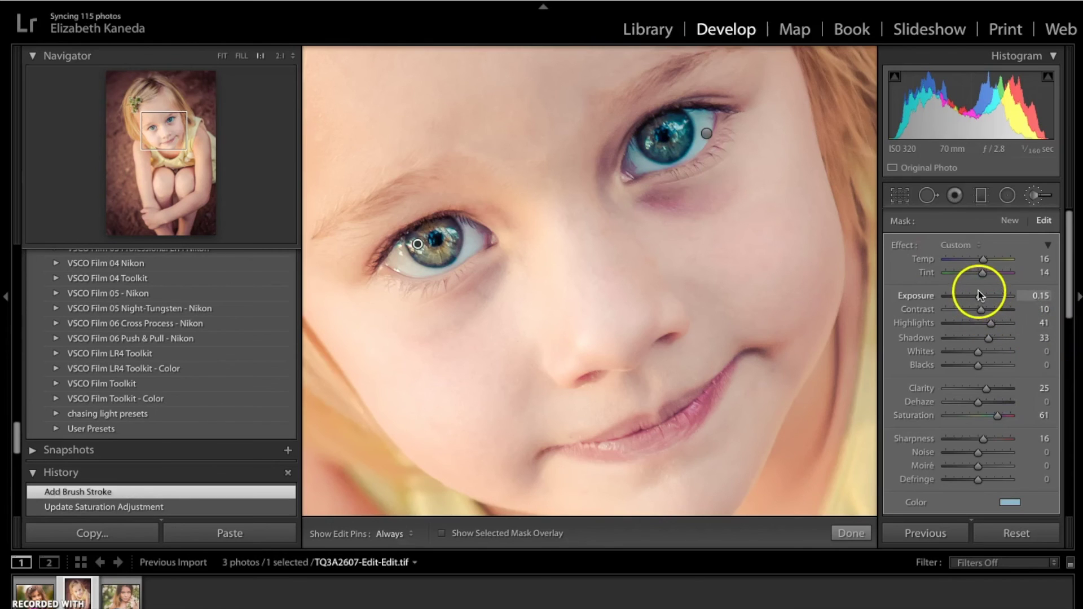
{"action": "left_click_drag", "start_coordinate": [980, 295], "coordinate": [994, 296]}
{"action": "scroll", "coordinate": [429, 248], "scroll_direction": "down", "scroll_amount": 3}
{"action": "key", "text": "h"}
{"action": "left_click", "coordinate": [417, 235]}
{"action": "key", "text": "h"}
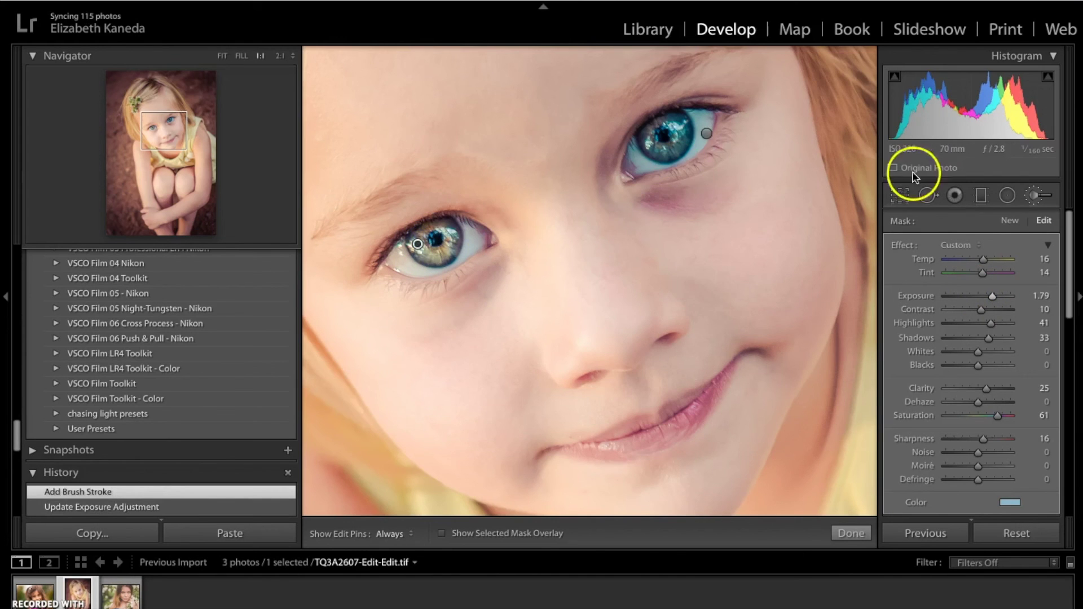
Start a new brush mask with the Strike a Pose LIGHT brightening preset that uses exposure 0.85, highlights -13 and shadows 10
{"action": "left_click", "coordinate": [1036, 196]}
{"action": "left_click", "coordinate": [1035, 196]}
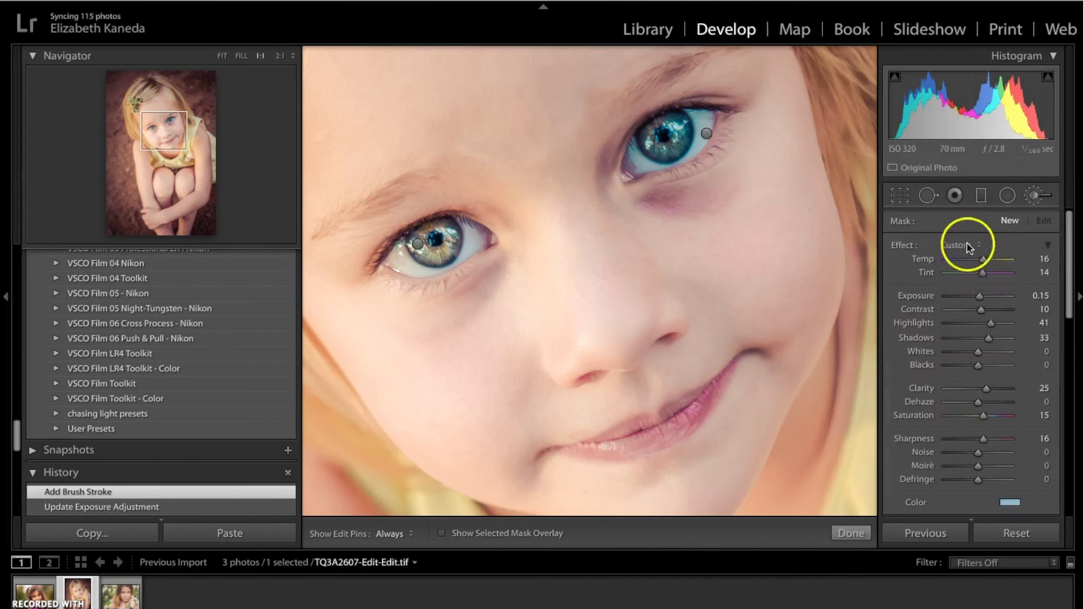
{"action": "left_click", "coordinate": [967, 246]}
{"action": "left_click", "coordinate": [1003, 223]}
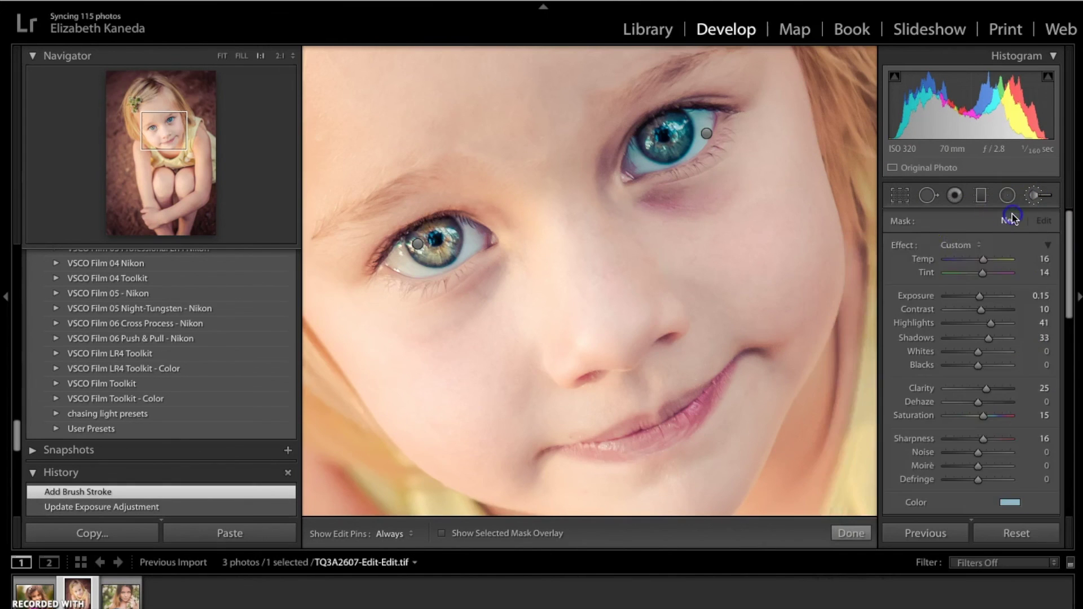
{"action": "left_click", "coordinate": [951, 257]}
{"action": "scroll", "coordinate": [952, 251], "scroll_direction": "down", "scroll_amount": 15}
{"action": "scroll", "coordinate": [952, 251], "scroll_direction": "down", "scroll_amount": 20}
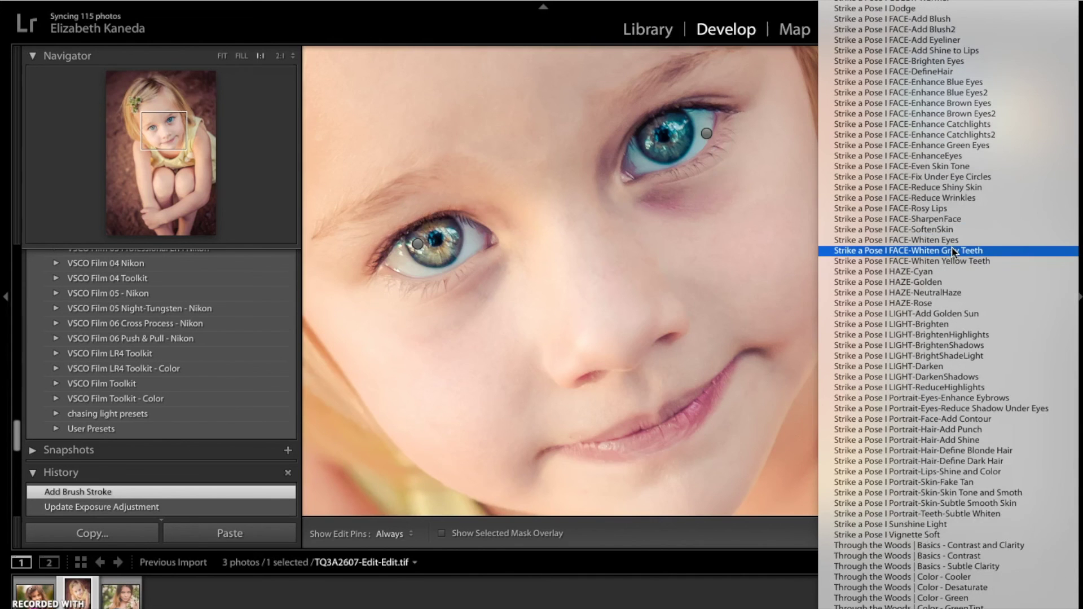
{"action": "scroll", "coordinate": [952, 251], "scroll_direction": "down", "scroll_amount": 10}
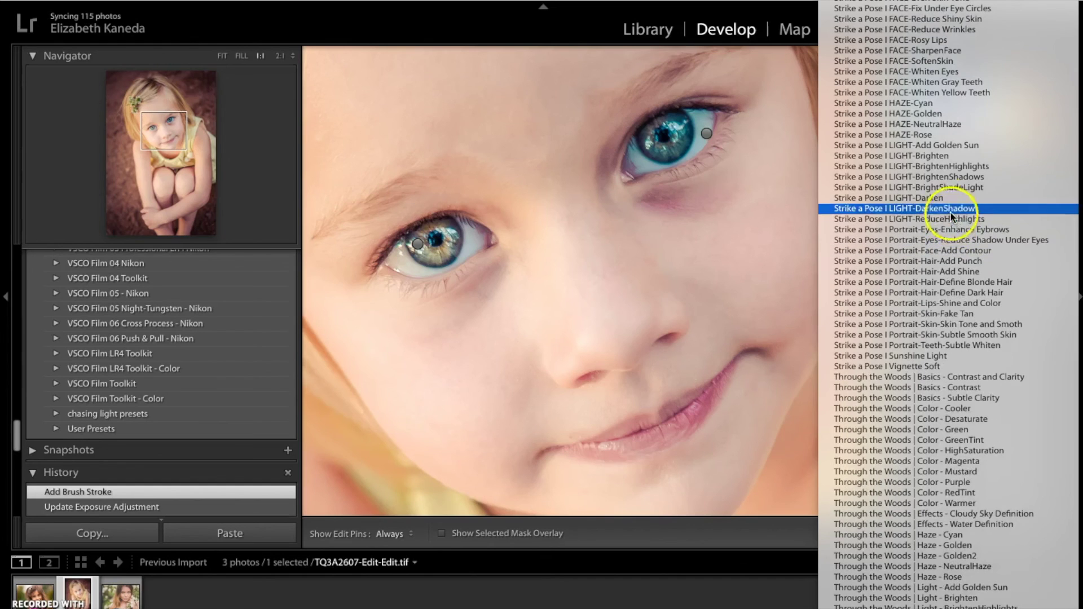
{"action": "left_click", "coordinate": [929, 161]}
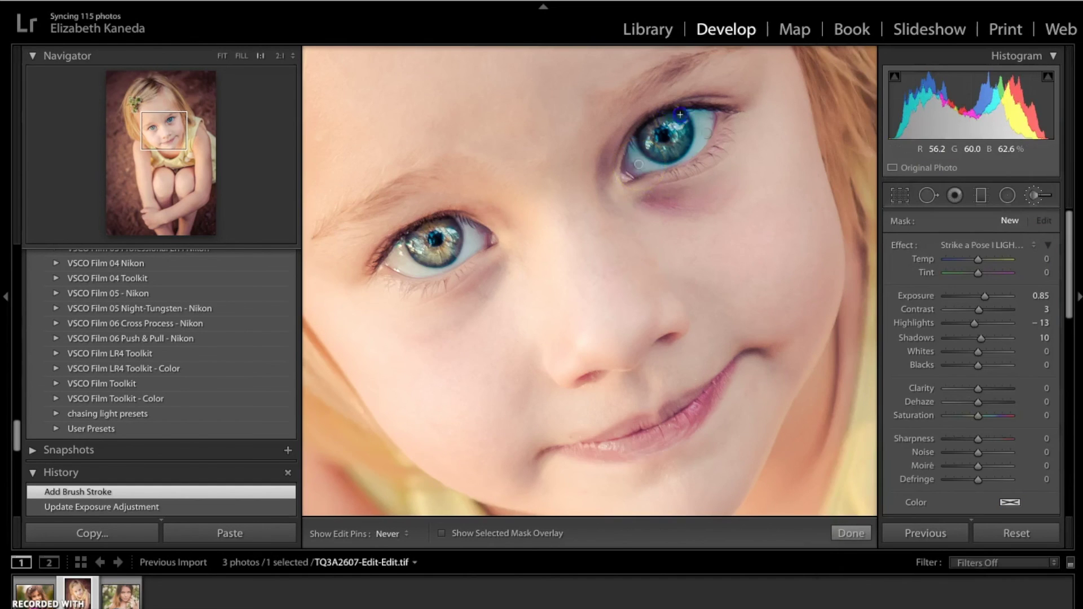
Brush the brightening mask over both of the girl's eyes
{"action": "mouse_move", "coordinate": [446, 228]}
{"action": "left_mouse_down"}
{"action": "mouse_move", "coordinate": [403, 240]}
{"action": "mouse_move", "coordinate": [400, 268]}
{"action": "mouse_move", "coordinate": [490, 236]}
{"action": "mouse_move", "coordinate": [445, 227]}
{"action": "left_mouse_up"}
{"action": "key", "text": "h"}
{"action": "mouse_move", "coordinate": [679, 211]}
{"action": "left_mouse_down"}
{"action": "mouse_move", "coordinate": [674, 128]}
{"action": "mouse_move", "coordinate": [646, 128]}
{"action": "mouse_move", "coordinate": [707, 133]}
{"action": "left_mouse_up"}
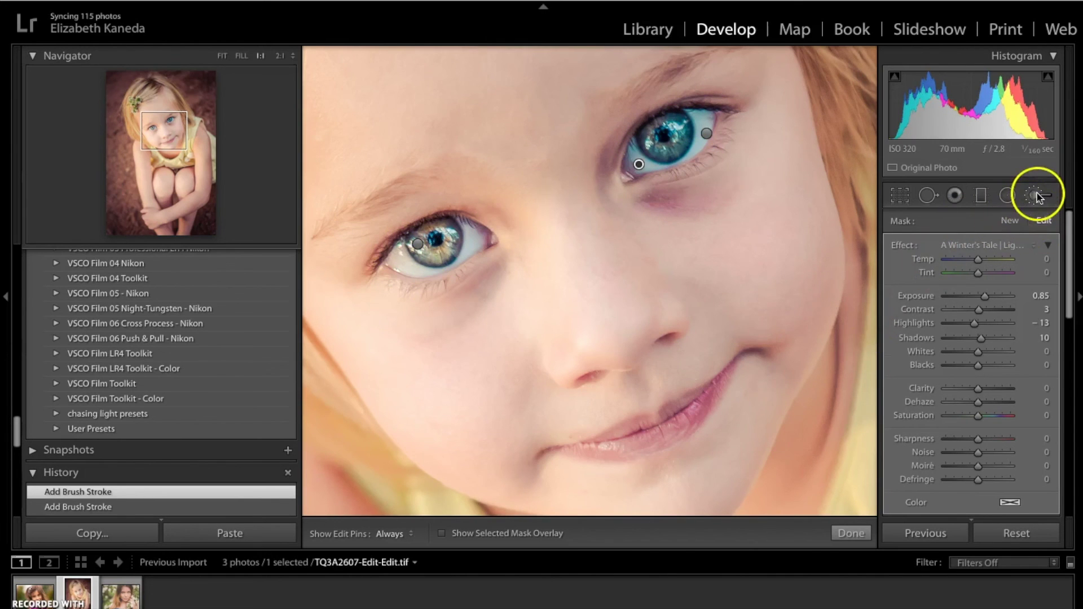
Start a new brush mask with the Strike a Pose LIGHT-Darken preset
{"action": "left_click", "coordinate": [1007, 243]}
{"action": "scroll", "coordinate": [1008, 241], "scroll_direction": "down", "scroll_amount": 15}
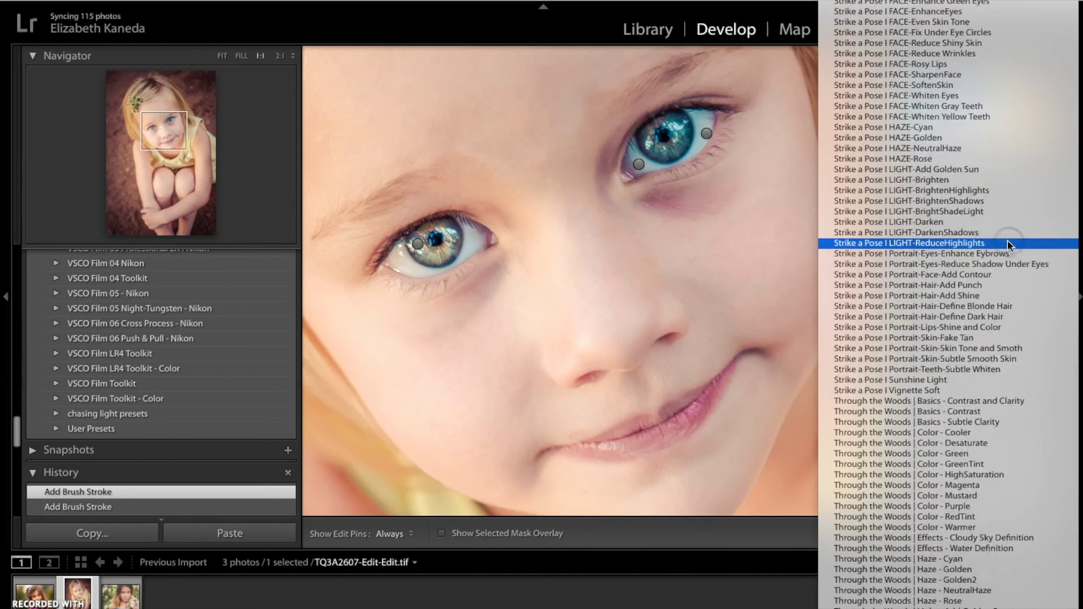
{"action": "scroll", "coordinate": [1007, 242], "scroll_direction": "up", "scroll_amount": 4}
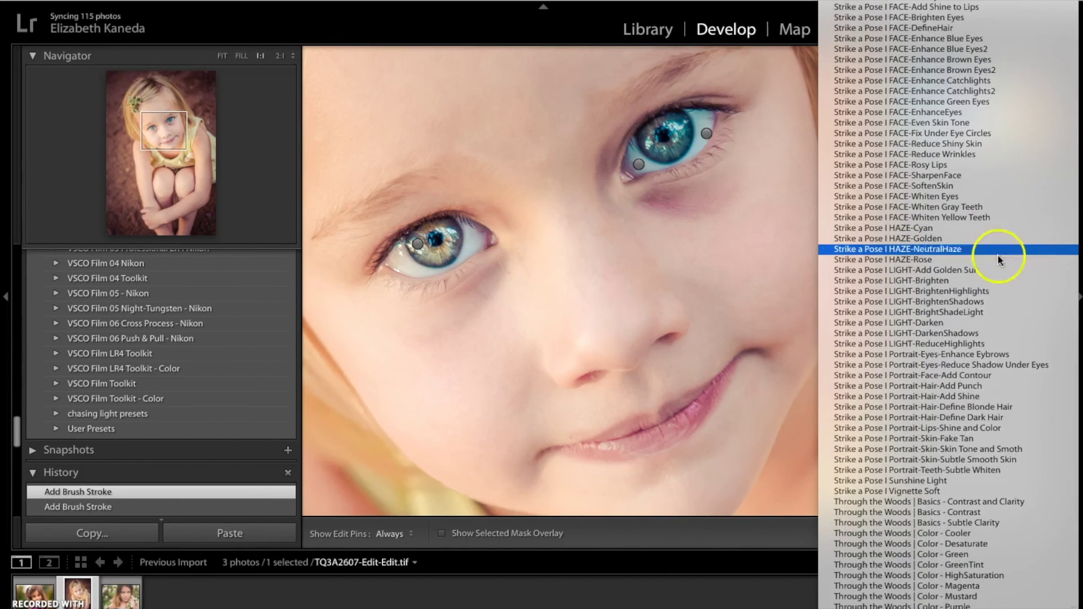
{"action": "left_click", "coordinate": [936, 322]}
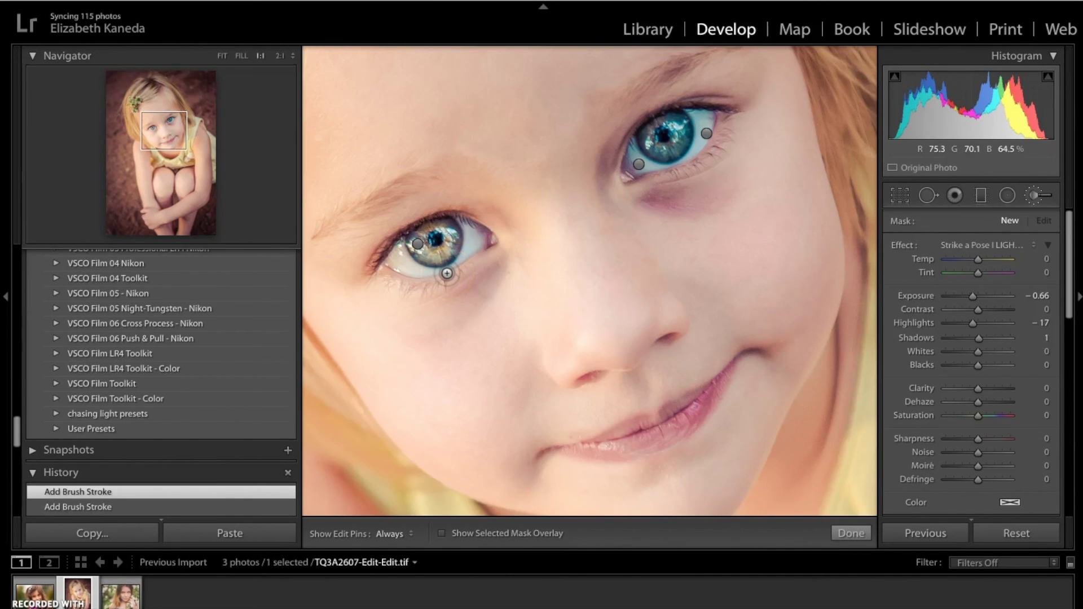
Paint the darkening mask around the outer edges of both irises with the edit pins hidden
{"action": "key", "text": "h"}
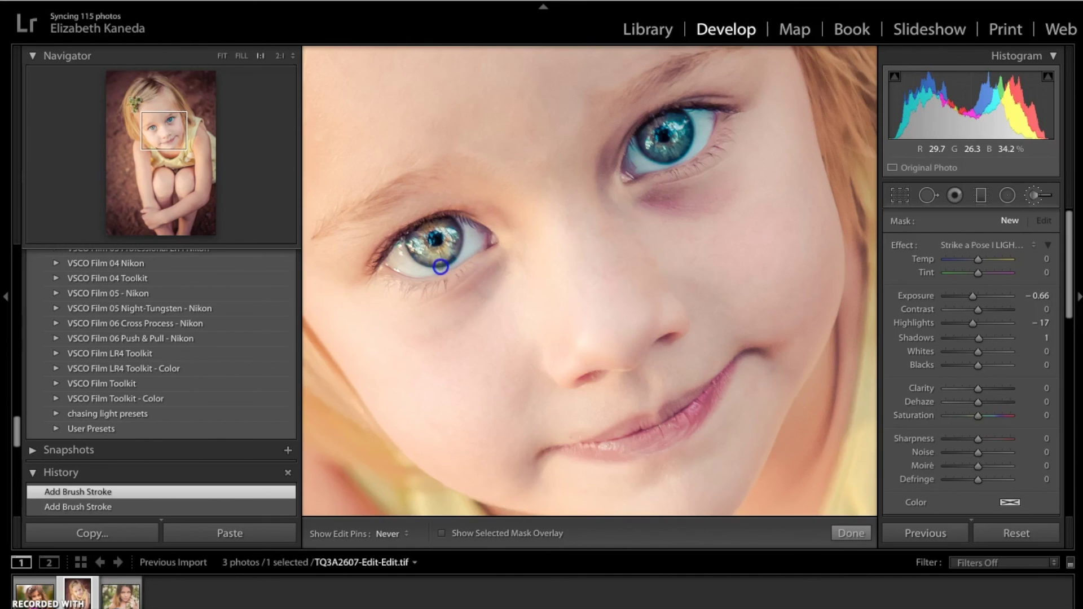
{"action": "key", "text": "h"}
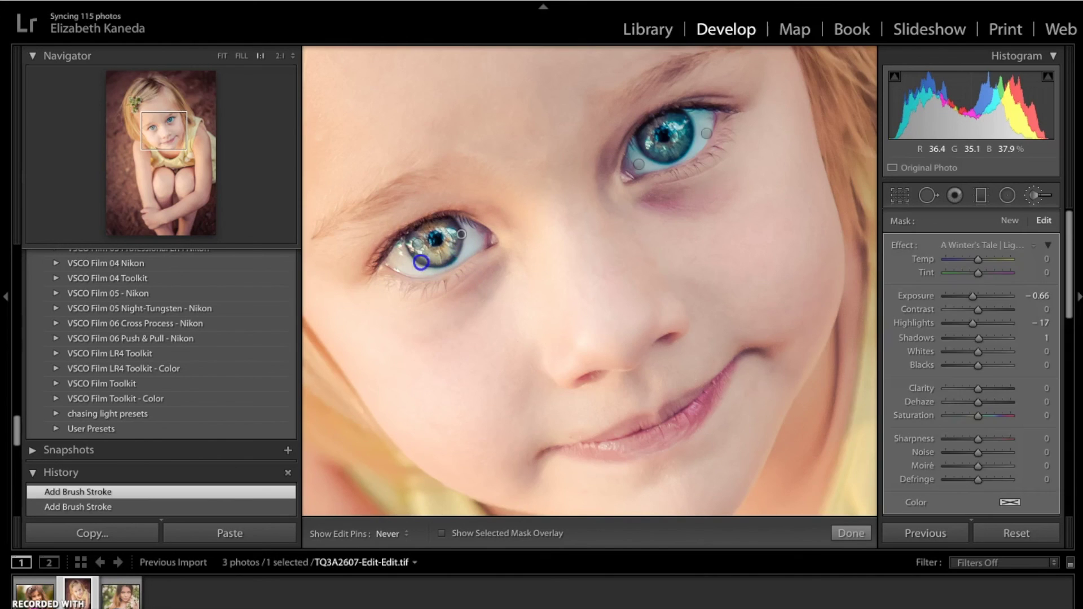
{"action": "left_click", "coordinate": [684, 194]}
{"action": "key", "text": "Delete"}
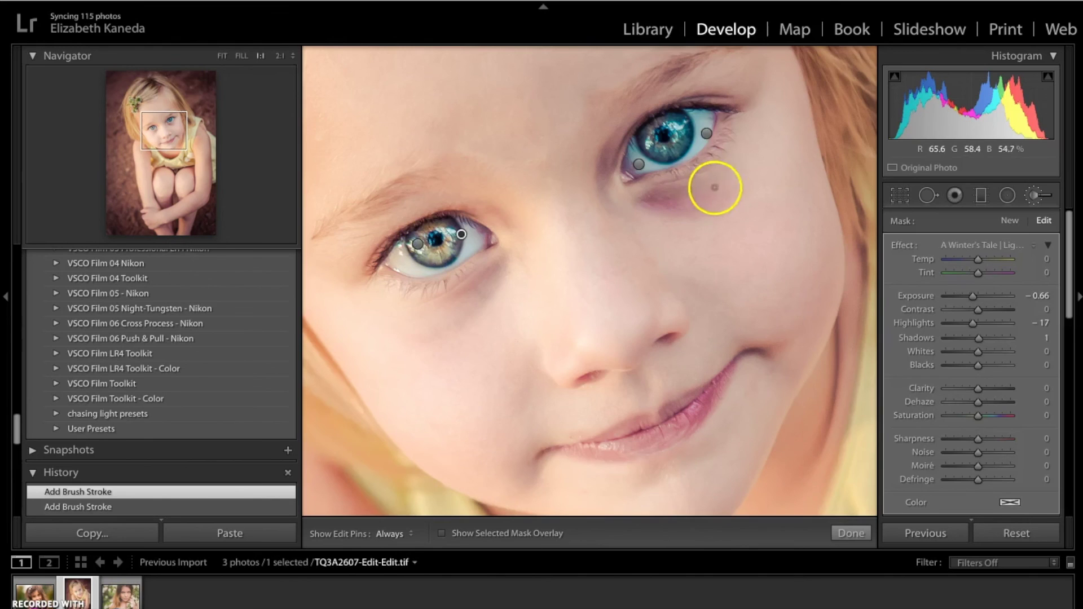
{"action": "key", "text": "h"}
{"action": "mouse_move", "coordinate": [639, 137]}
{"action": "left_mouse_down"}
{"action": "mouse_move", "coordinate": [643, 155]}
{"action": "mouse_move", "coordinate": [675, 161]}
{"action": "mouse_move", "coordinate": [694, 130]}
{"action": "left_mouse_up"}
{"action": "key", "text": "h"}
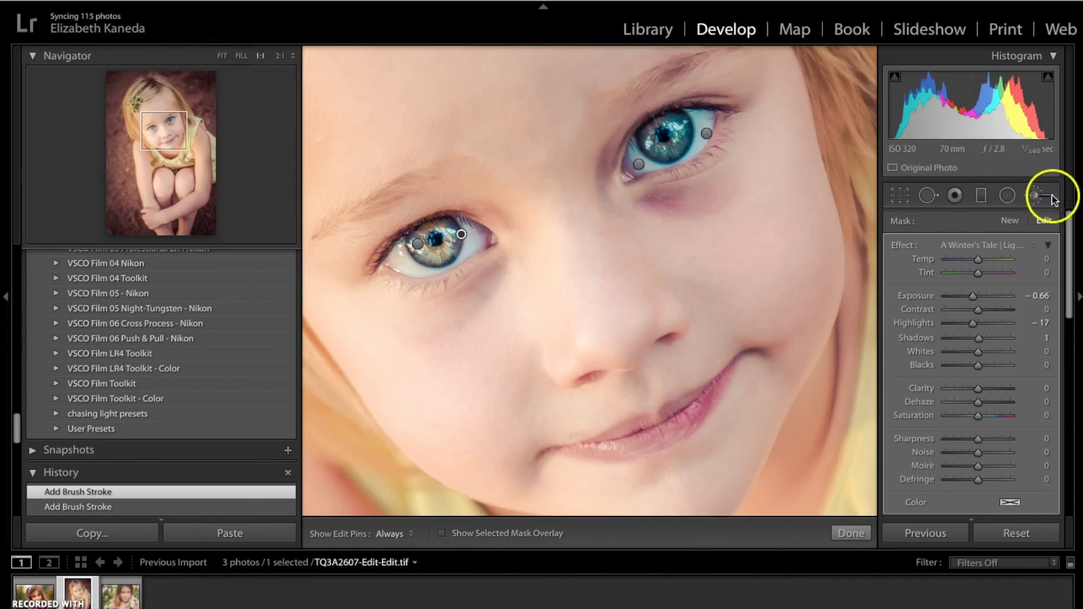
Close the Adjustment Brush and compare the close-up of the eyes before and after the edits
{"action": "left_click", "coordinate": [1032, 194]}
{"action": "key", "text": "backslash"}
{"action": "key", "text": "backslash"}
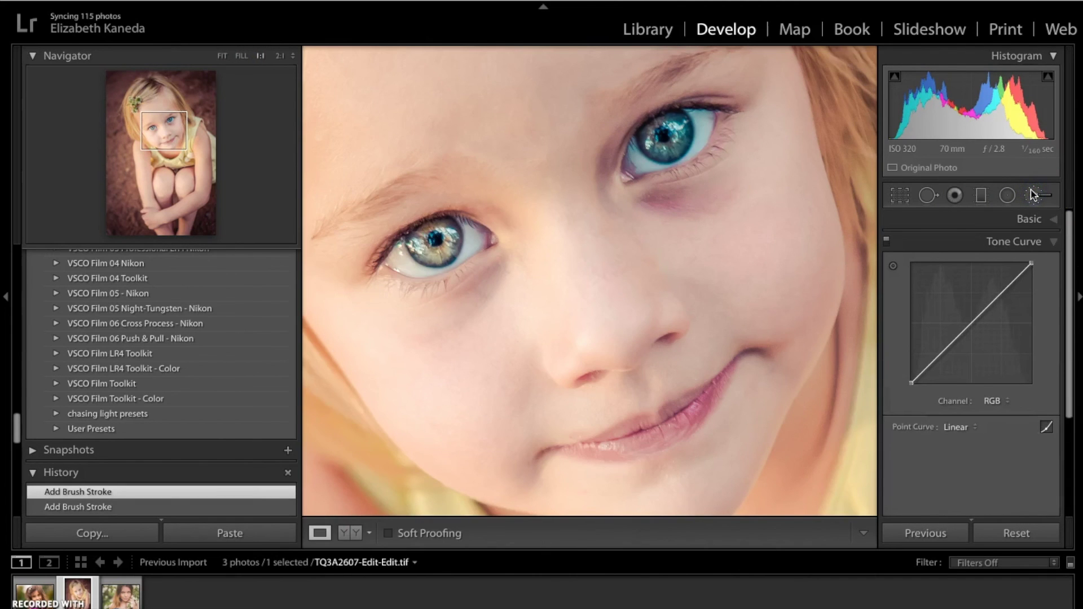
{"action": "key", "text": "backslash"}
{"action": "key", "text": "backslash"}
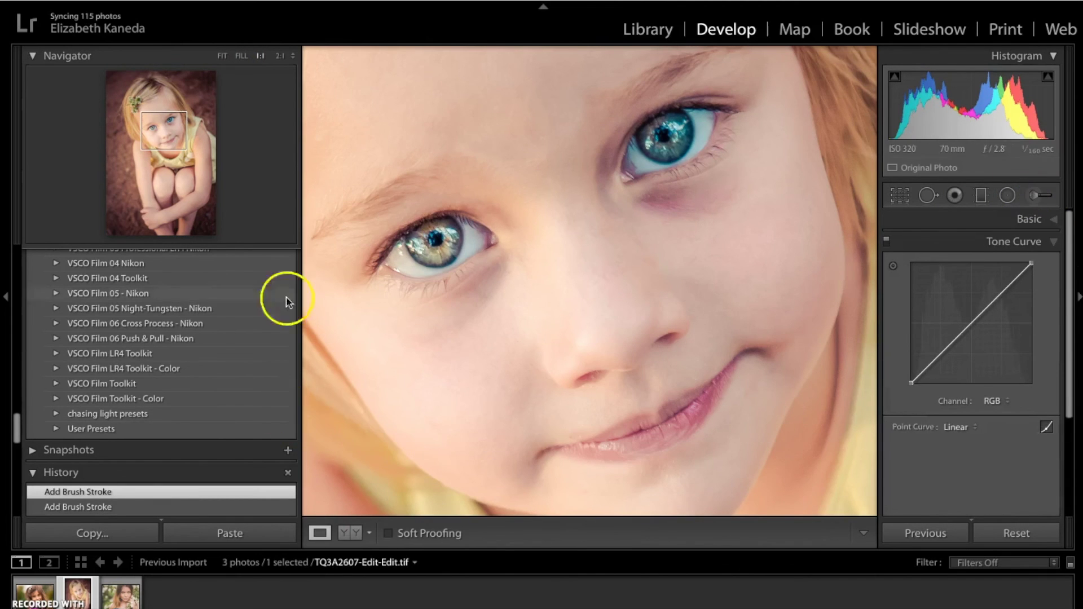
Fit the whole portrait in view and compare it before and after the eye retouching
{"action": "left_click", "coordinate": [221, 56]}
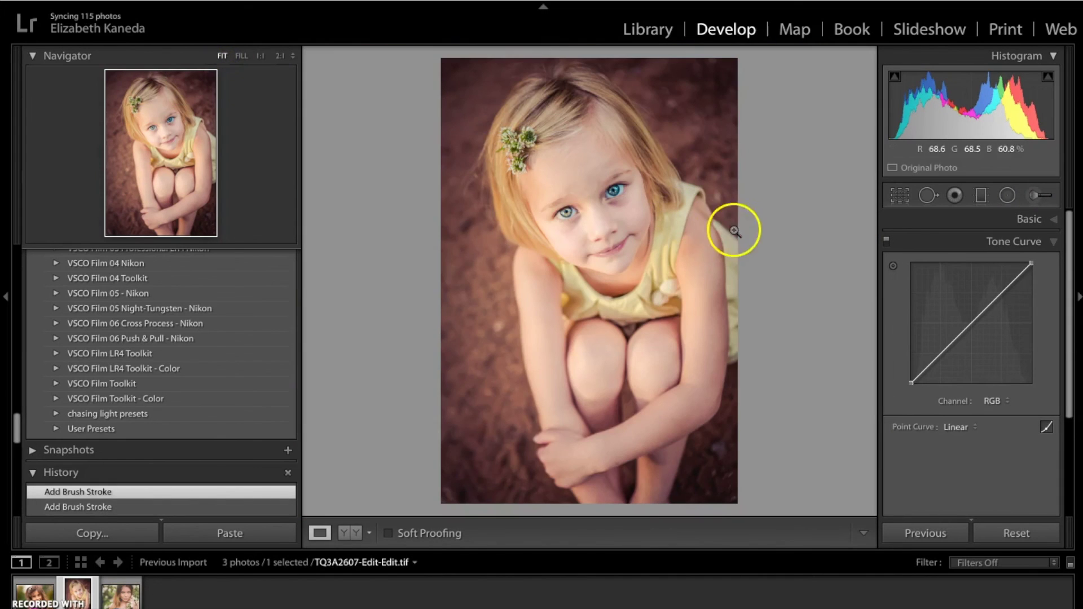
{"action": "key", "text": "backslash"}
{"action": "key", "text": "backslash"}
{"action": "key", "text": "backslash"}
{"action": "key", "text": "backslash"}
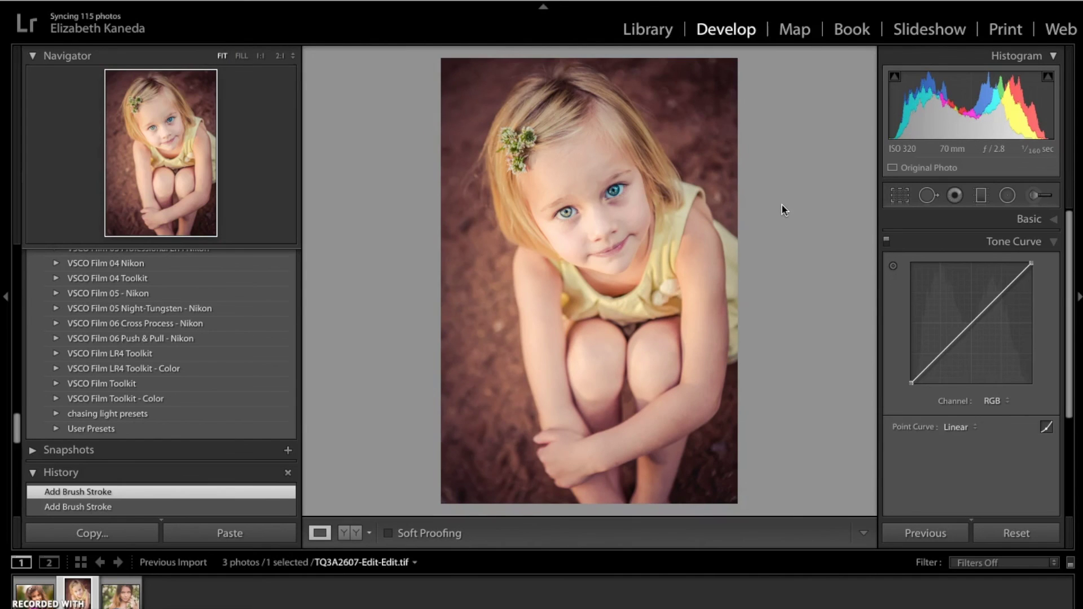
{"action": "key", "text": "backslash"}
{"action": "key", "text": "backslash"}
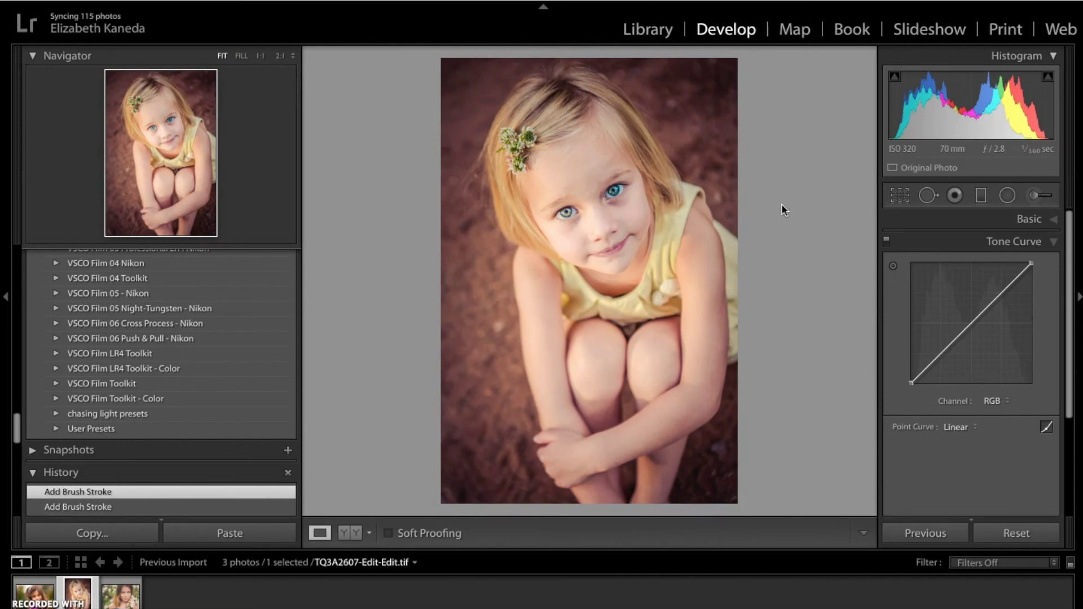